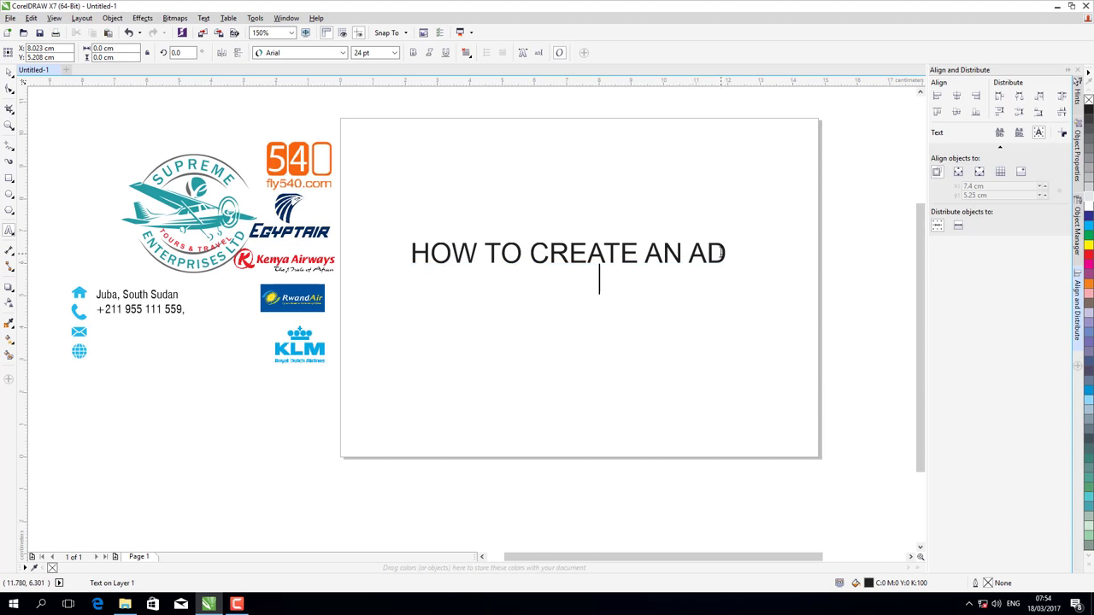
- Delete the HOW TO CREATE AN AD title and create a page-sized 14.8 × 10.5 cm rectangle
left_click(726, 254)
key("BackSpace")
key("BackSpace")
key("BackSpace")
key("BackSpace")
key("BackSpace")
key("BackSpace")
key("BackSpace")
key("BackSpace")
key("BackSpace")
key("BackSpace")
key("BackSpace")
key("BackSpace")
key("BackSpace")
key("BackSpace")
key("BackSpace")
key("BackSpace")
key("BackSpace")
key("BackSpace")
key("BackSpace")
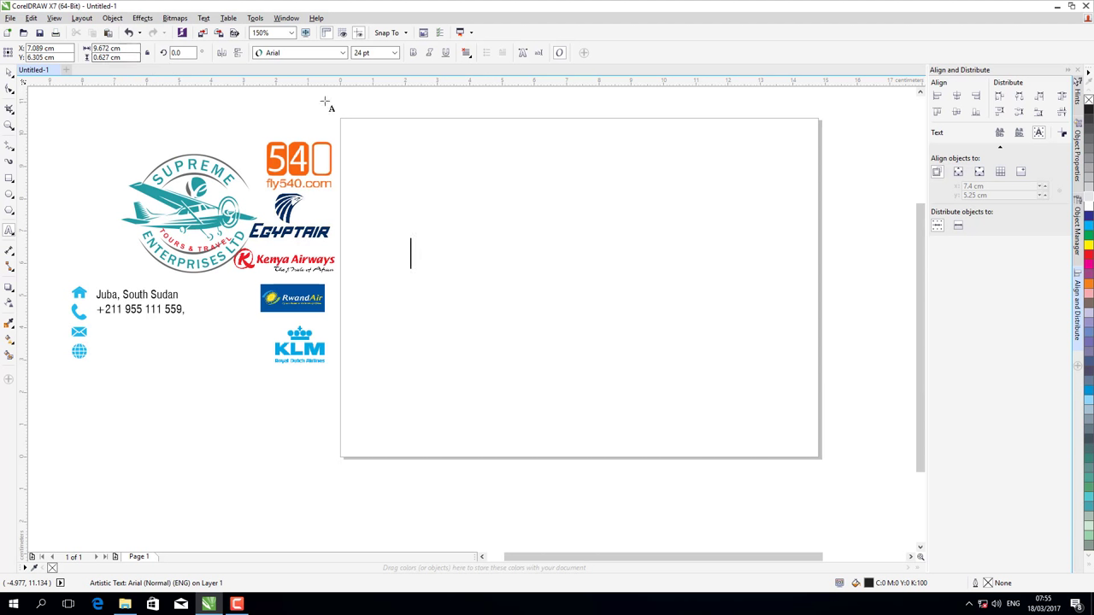
left_click(10, 181)
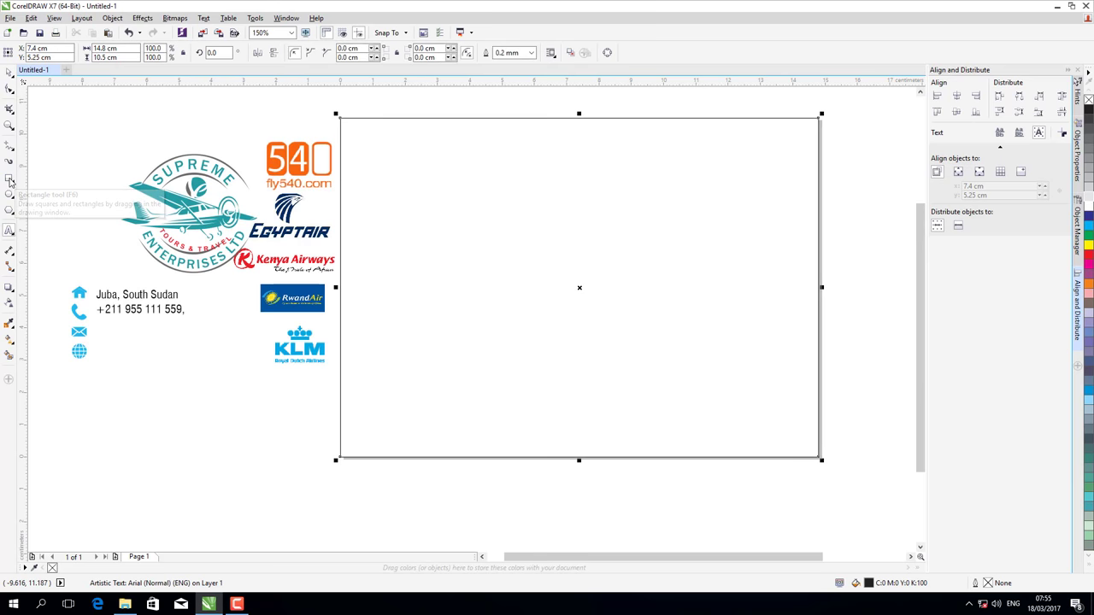
- Narrow the rectangle into a 4.254 cm strip on the right and convert it to curves
left_click(106, 49)
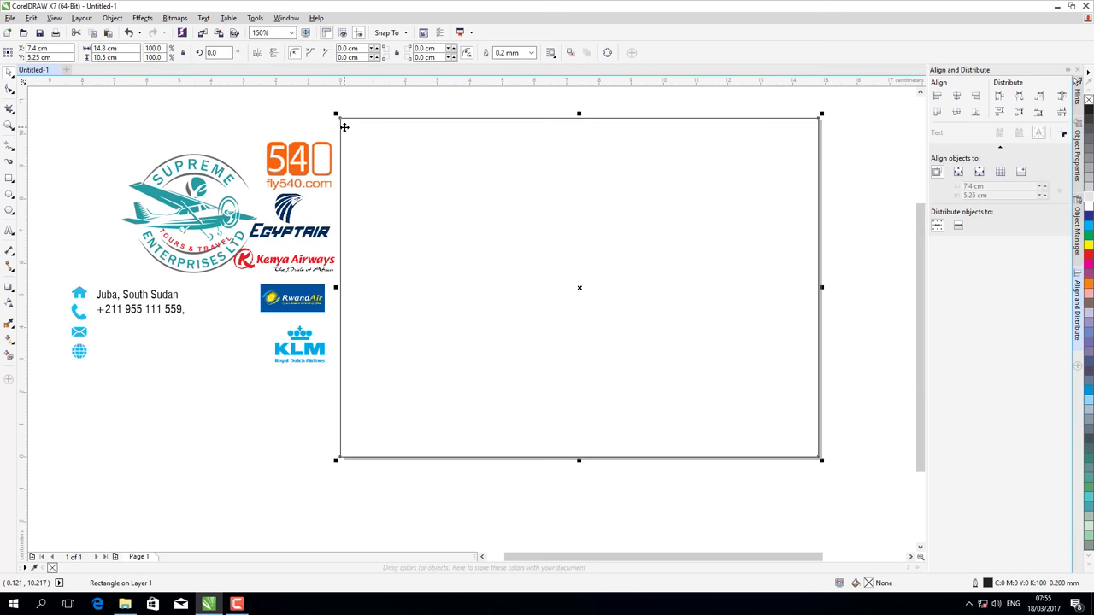
left_click_drag(336, 288, 676, 288)
left_click(10, 88)
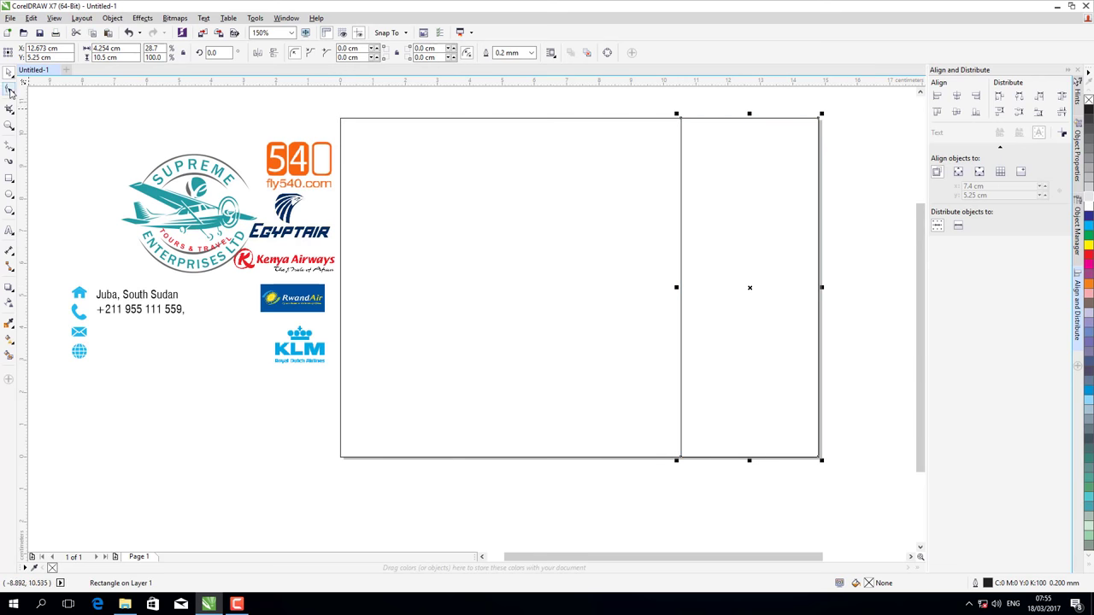
right_click(681, 288)
left_click(722, 322)
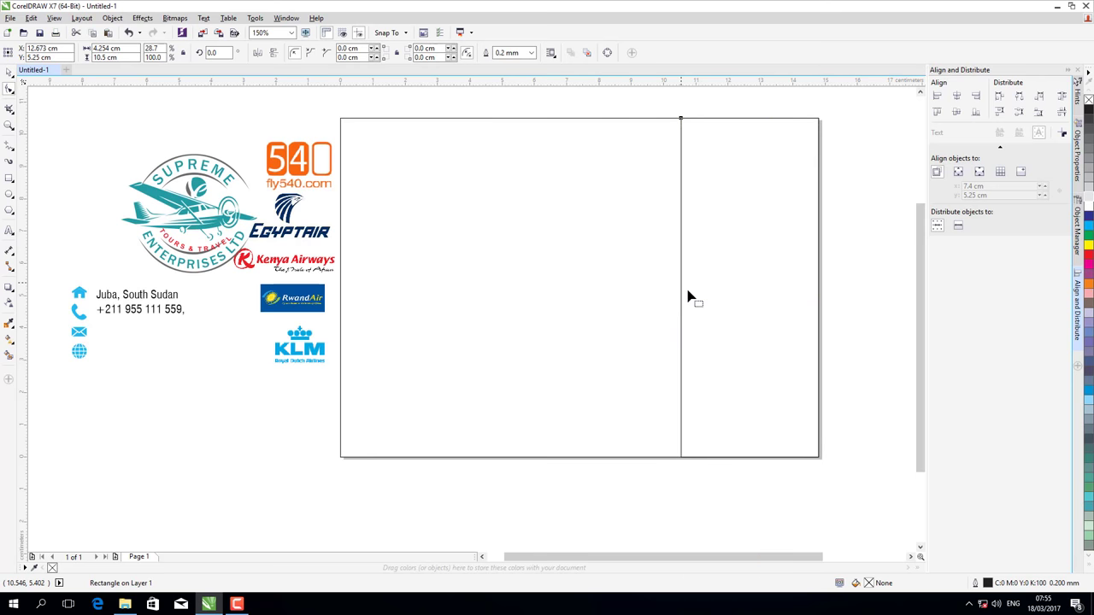
- Add a node midway up the strip's left edge and pull it left into a chevron point
right_click(682, 288)
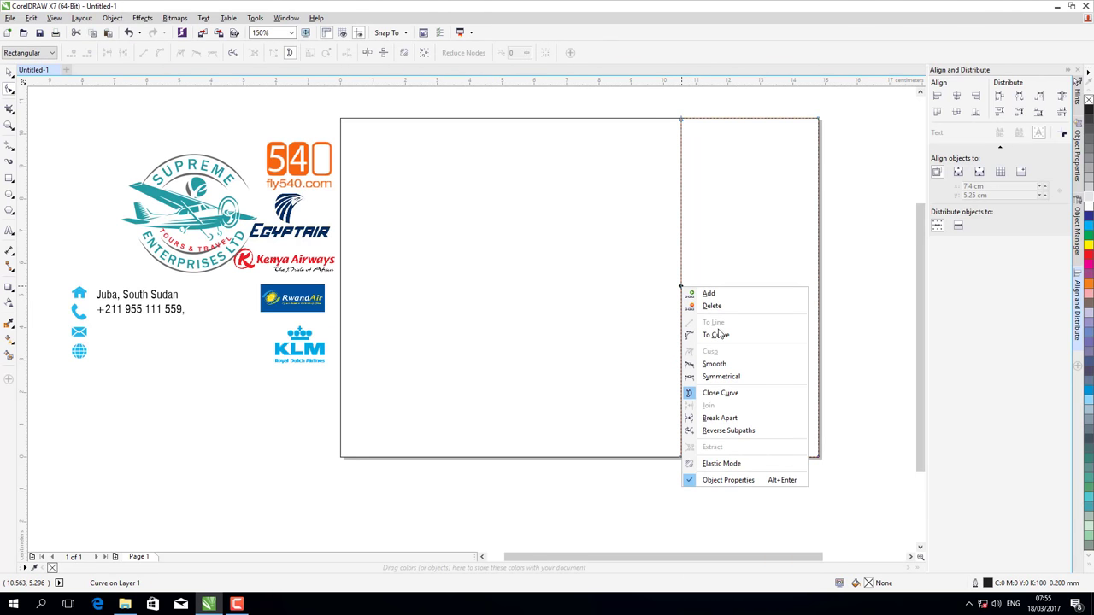
left_click(688, 295)
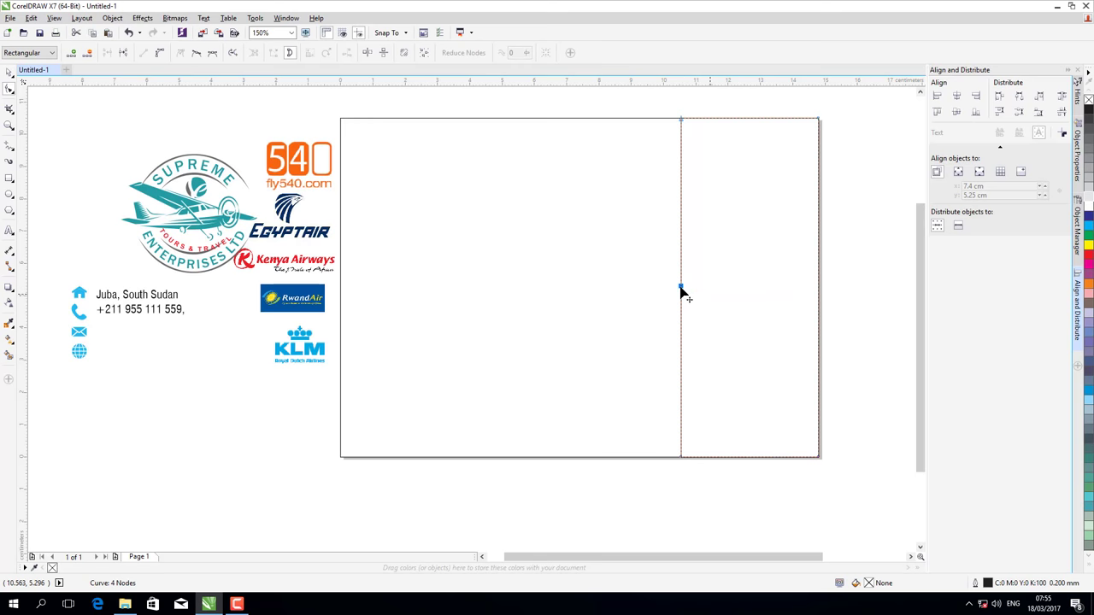
left_click_drag(680, 288, 591, 288)
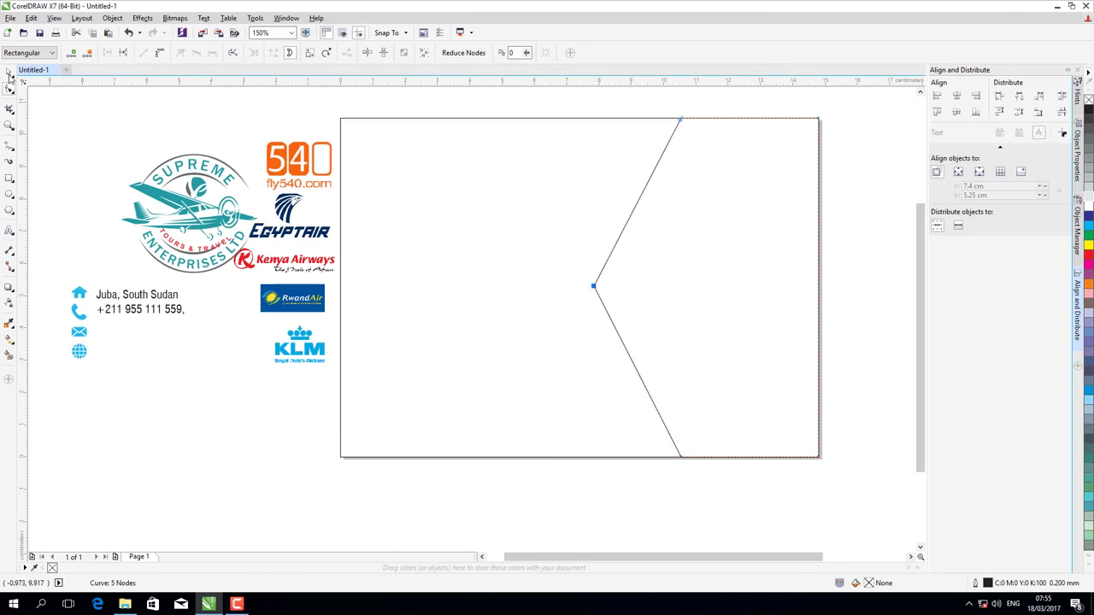
left_click(9, 73)
left_click(360, 119)
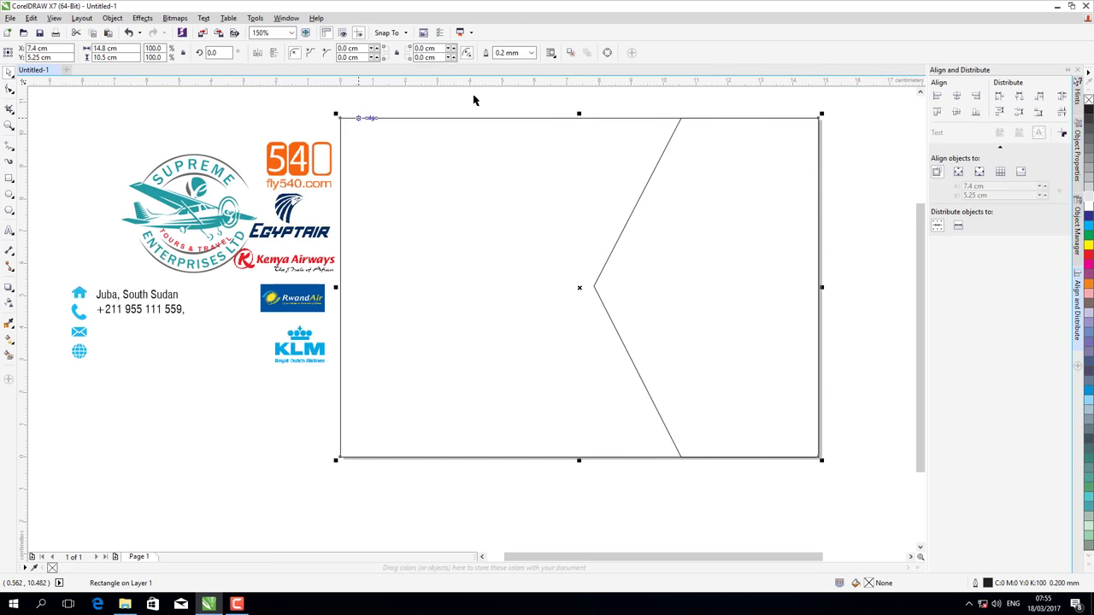
- Move the horizontal guide to the page middle and place the Supreme logo against the panel's point
left_click_drag(481, 297, 478, 288)
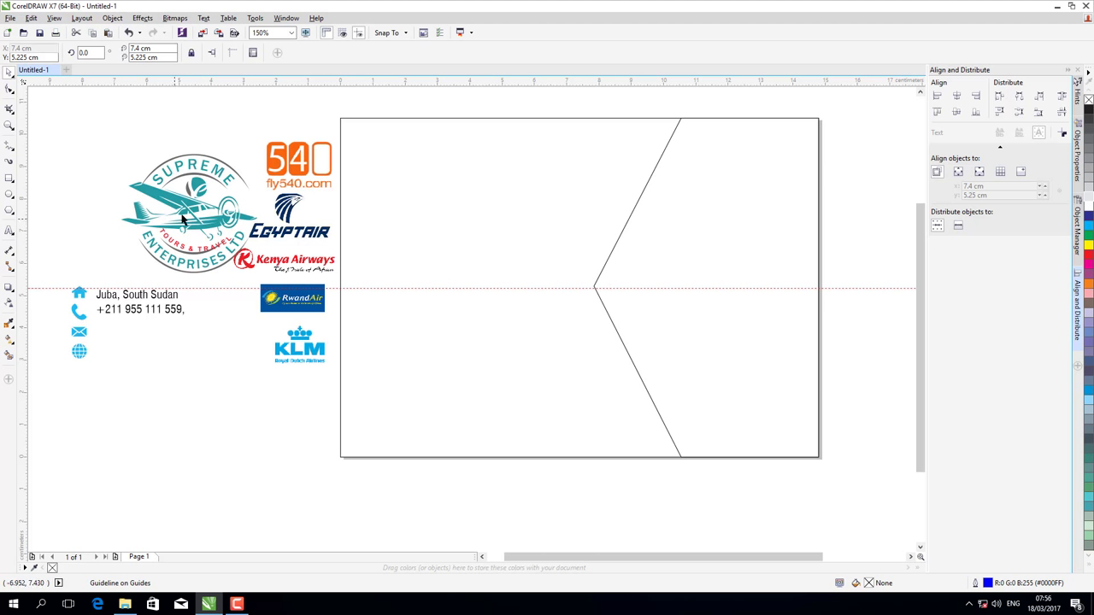
left_click(198, 215)
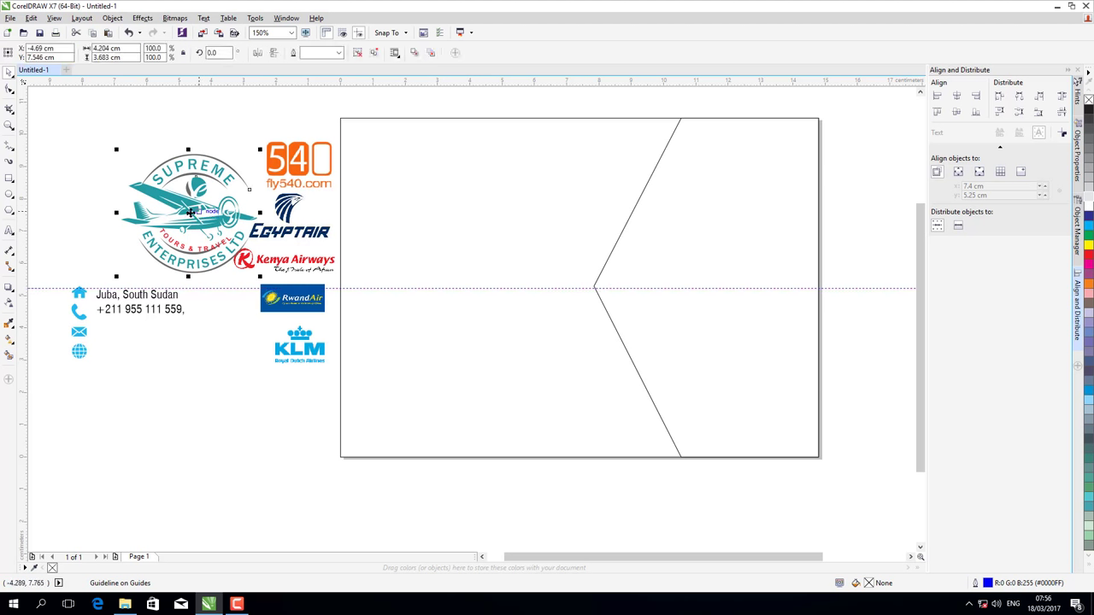
left_click_drag(194, 214, 510, 279)
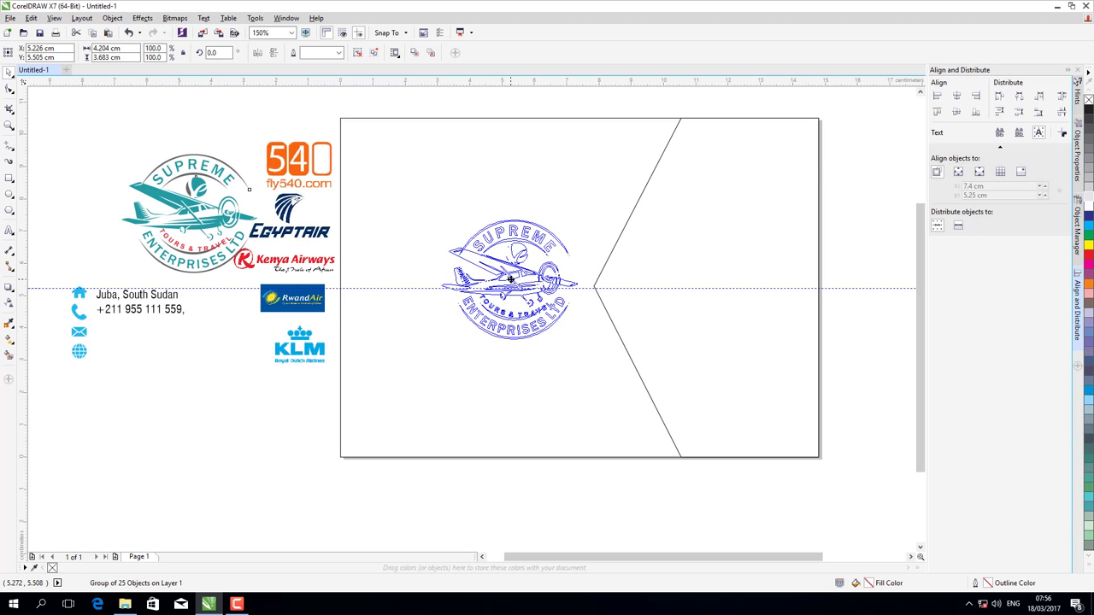
left_click_drag(510, 279, 511, 279)
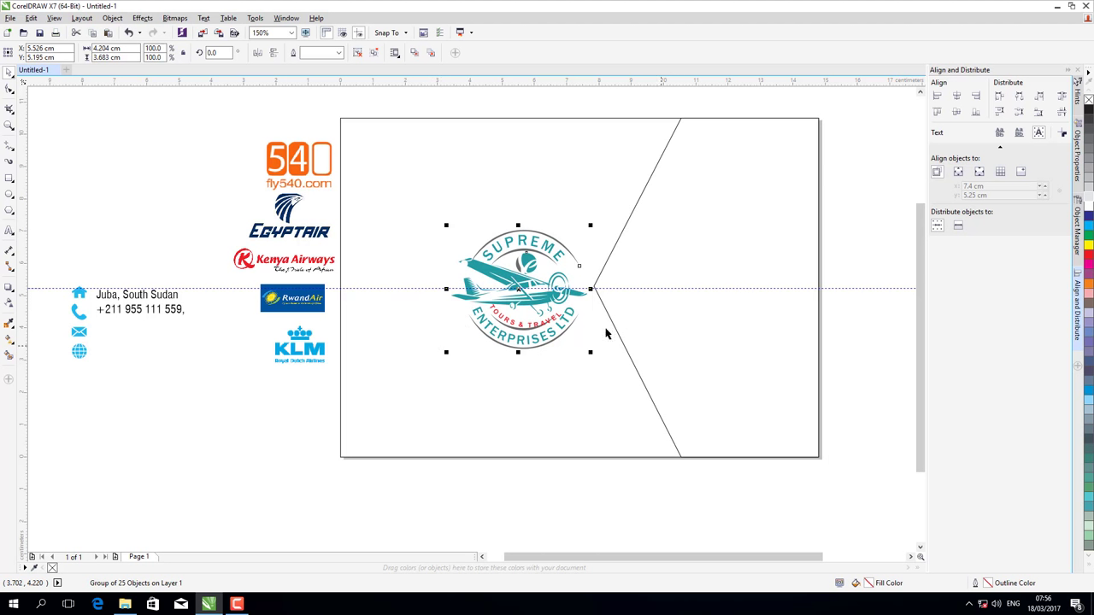
left_click(693, 157)
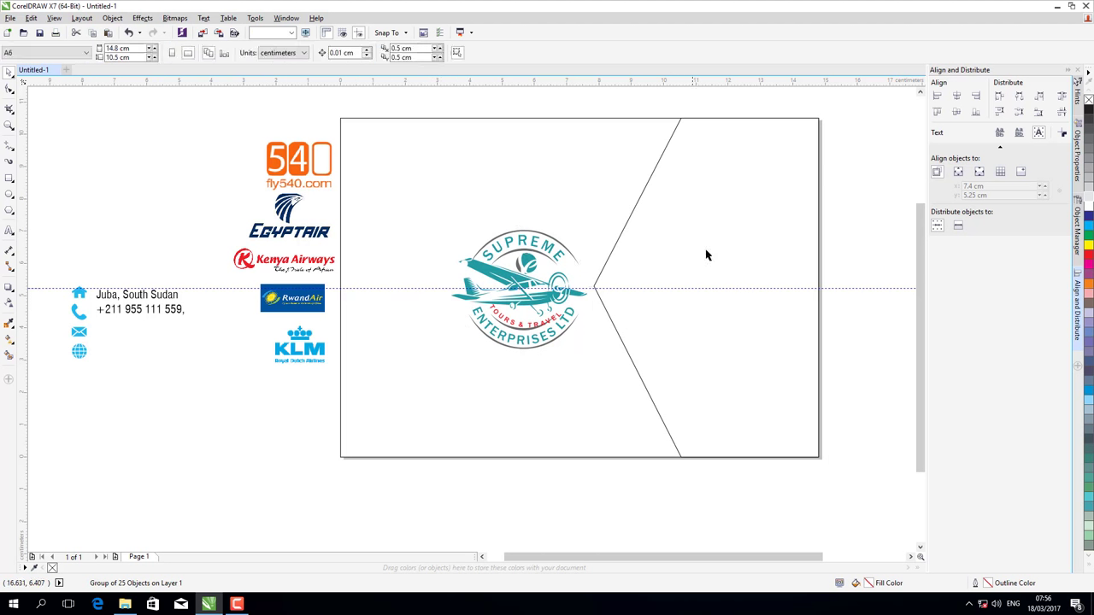
- Sample the logo's teal with the Color Eyedropper, fill the chevron panel with it, and reselect the logo
left_click(8, 325)
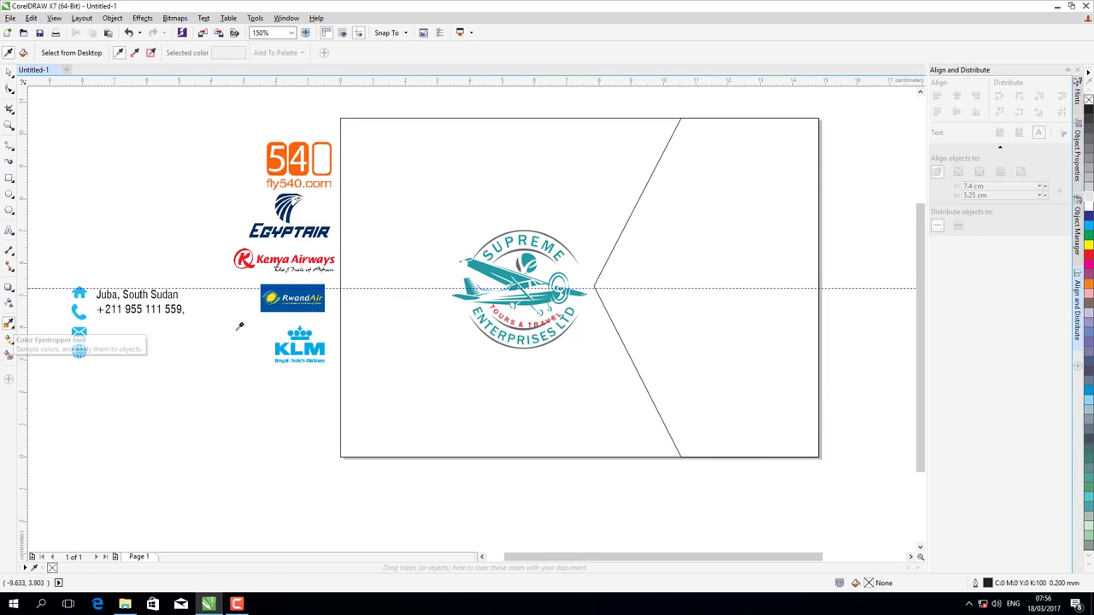
left_click(493, 268)
left_click(699, 265)
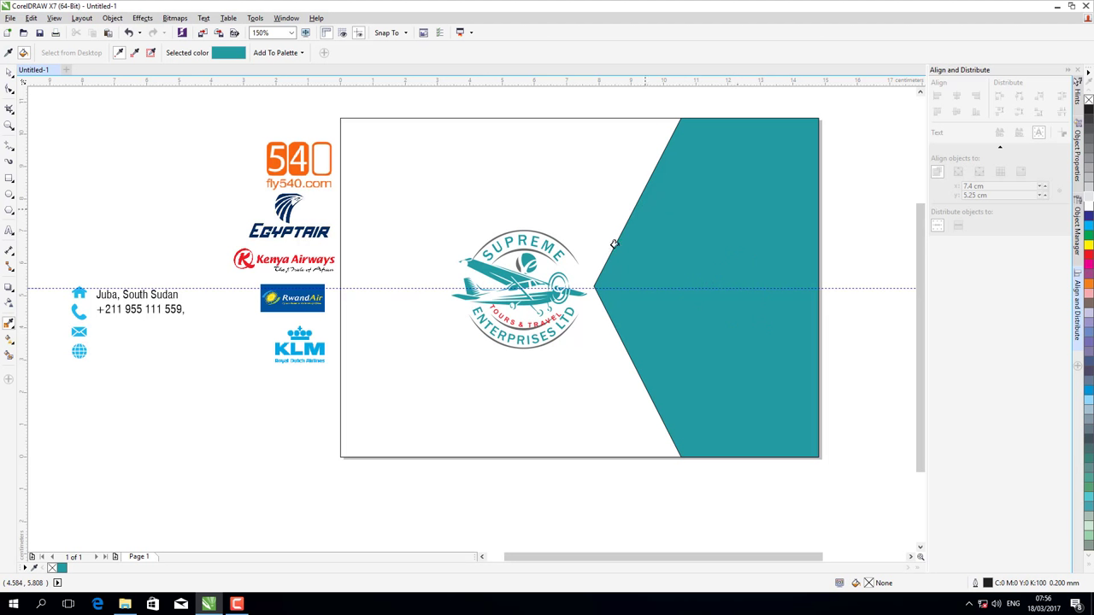
left_click(9, 89)
left_click(500, 289)
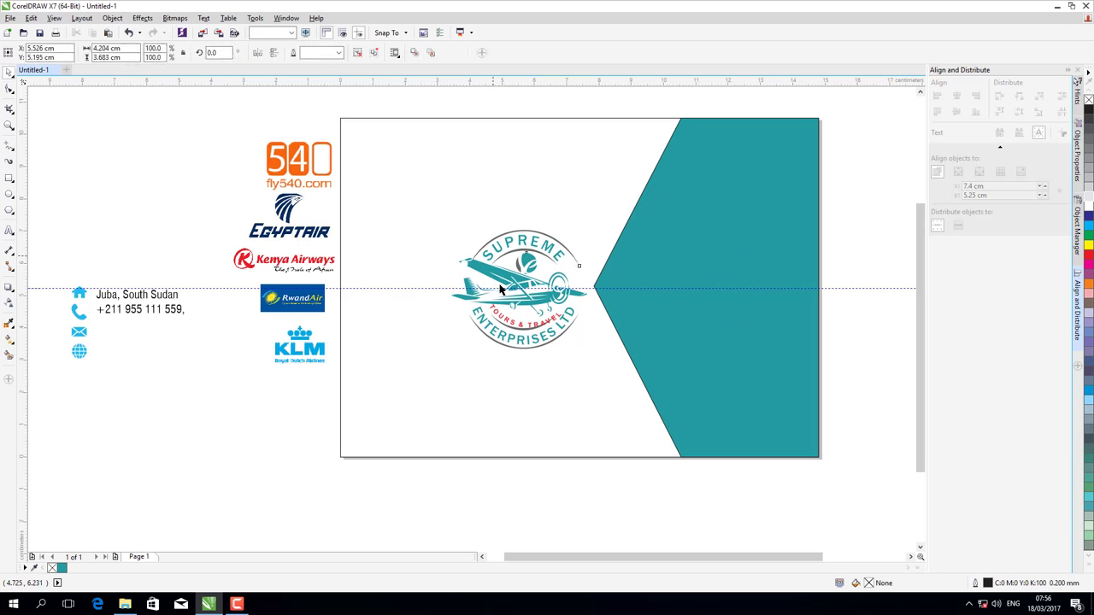
left_click(501, 289)
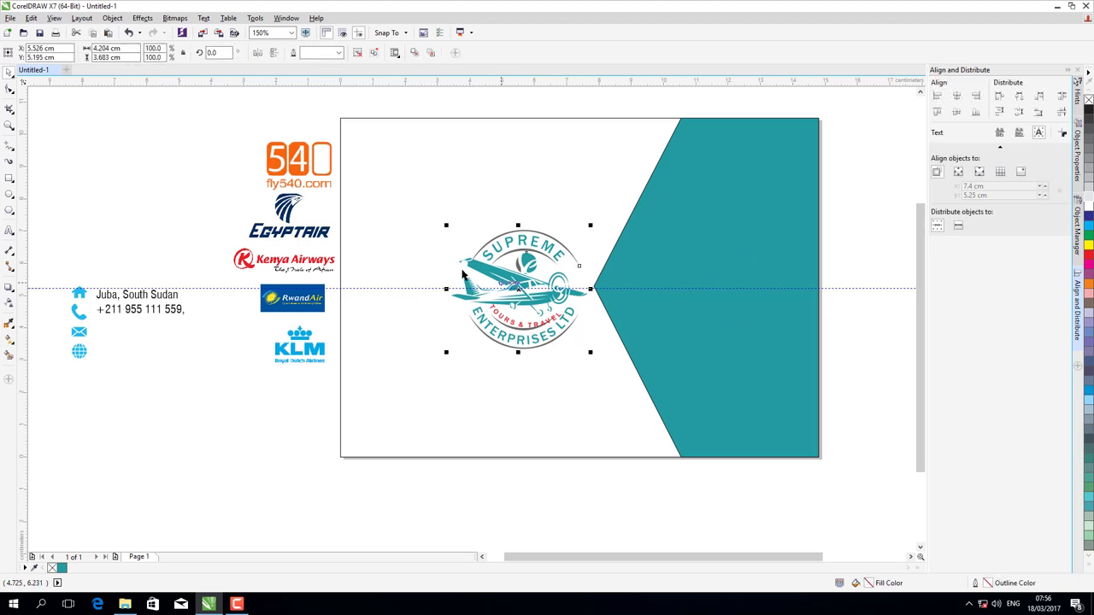
- Copy and paste the Supreme logo, then move the copy onto the teal panel
left_click(32, 19)
left_click(47, 95)
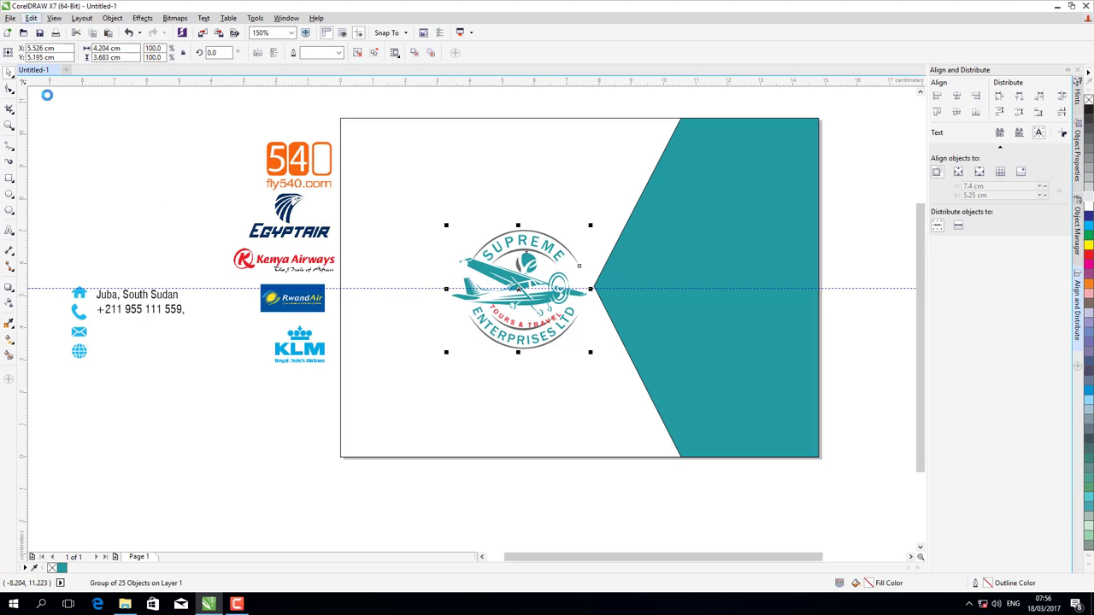
left_click(32, 19)
left_click(49, 110)
left_click_drag(564, 293, 716, 290)
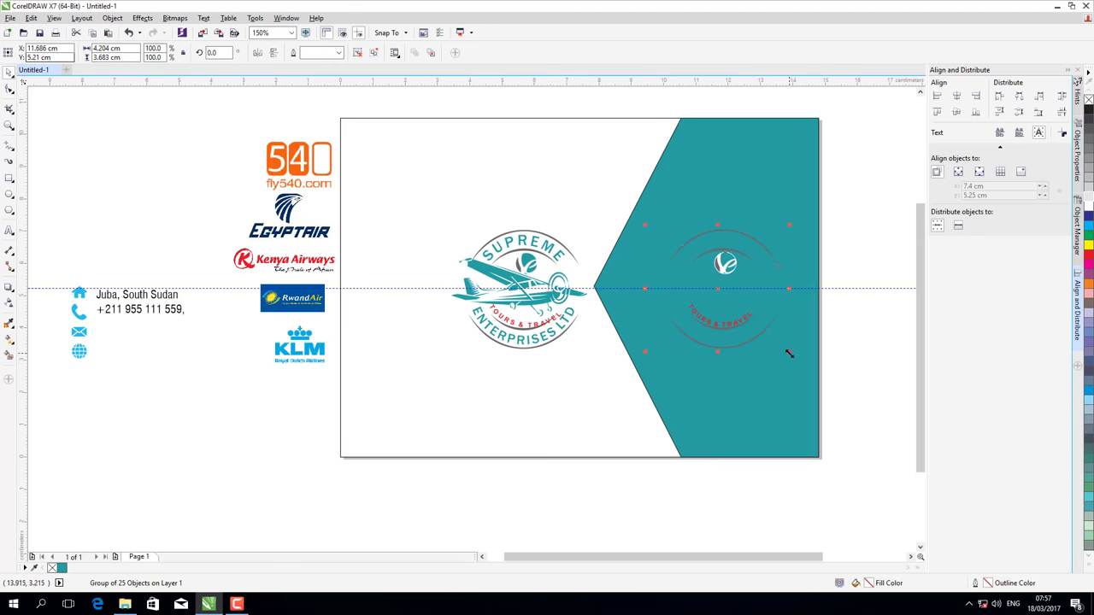
- Enlarge the logo copy to 6.962 × 6.1 cm, fill it white and nudge it left
left_click_drag(796, 368, 834, 442)
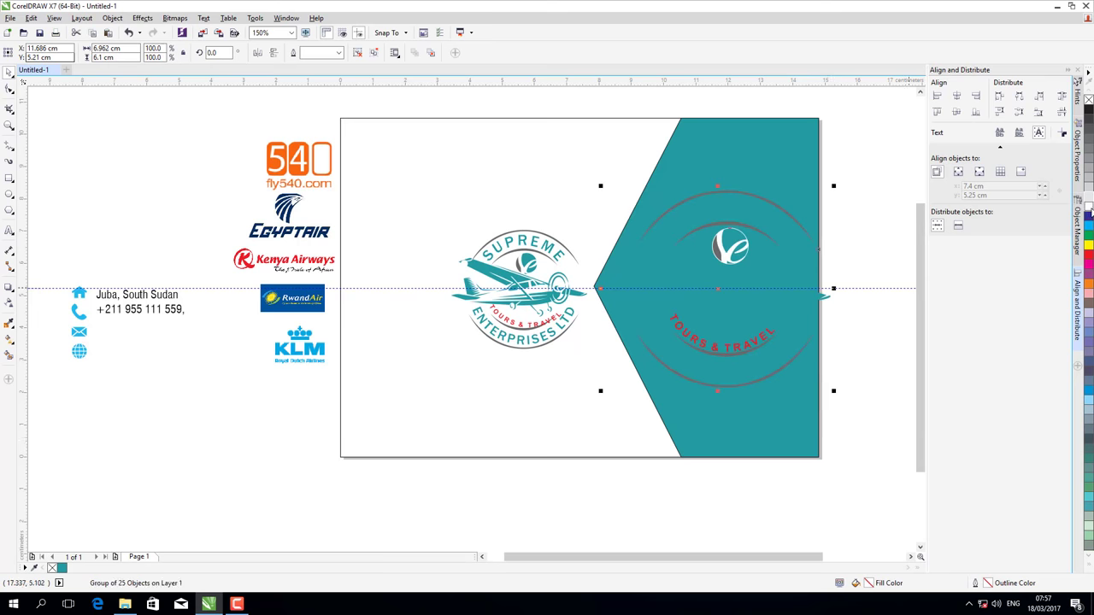
left_click(1087, 207)
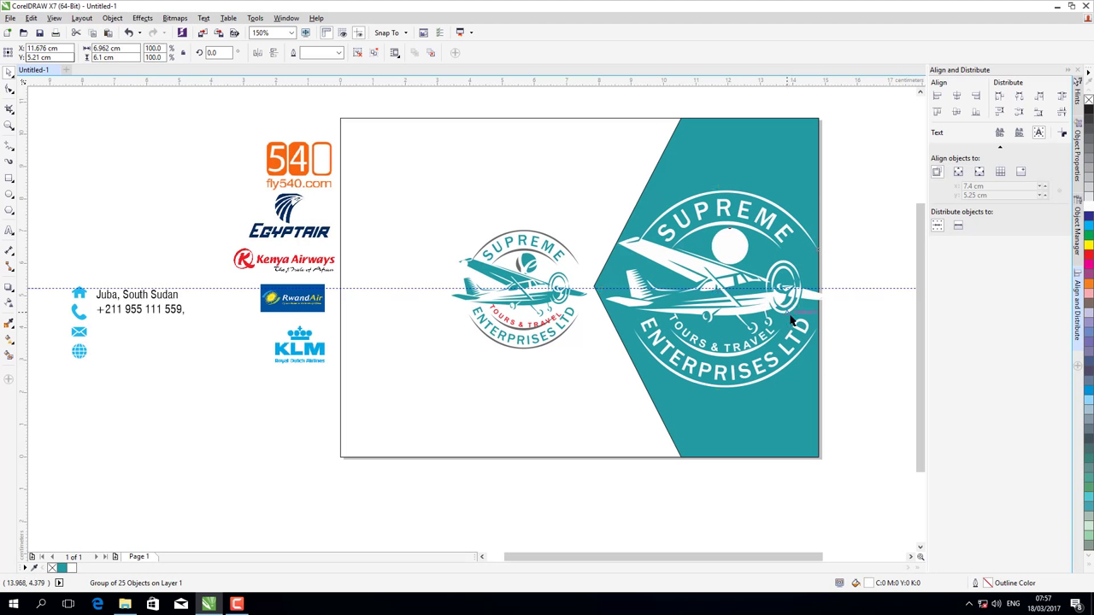
key("Left")
key("Left")
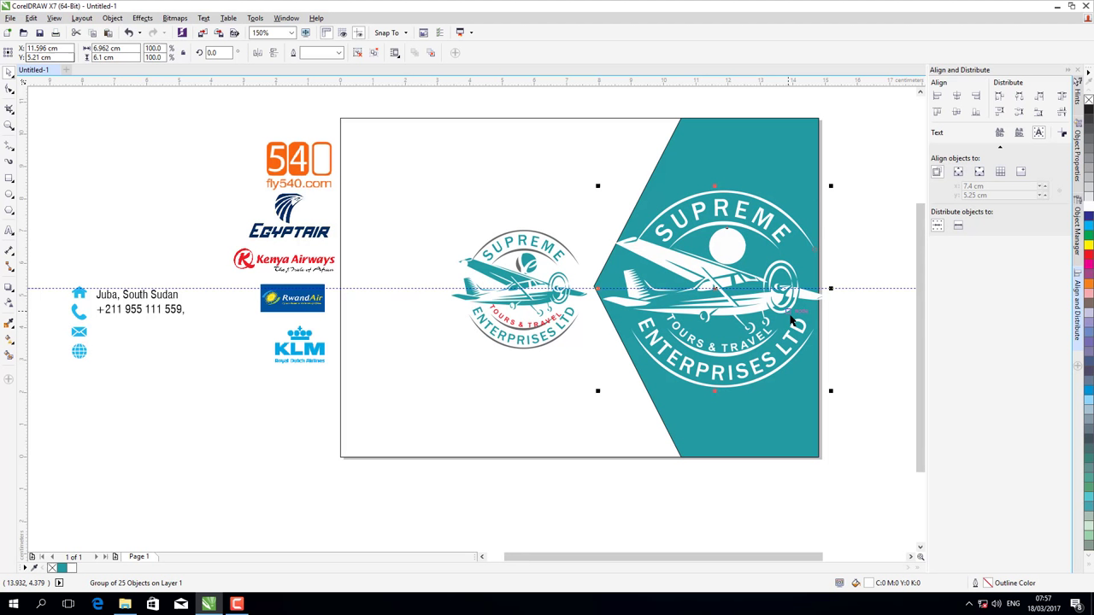
- Give the white logo copy Uniform transparency of 90
left_click(9, 303)
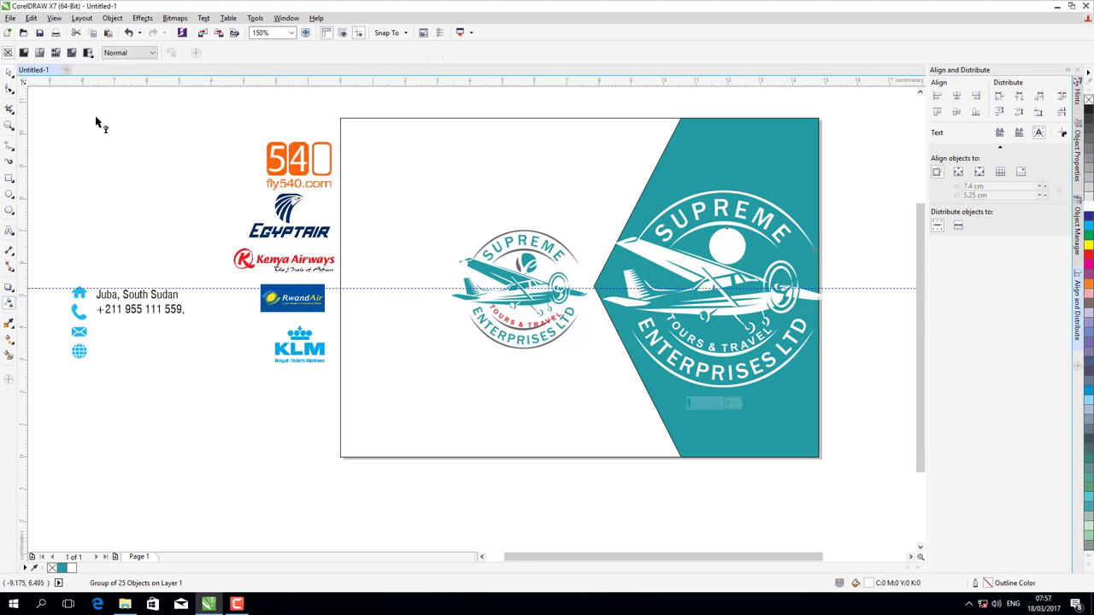
left_click(24, 53)
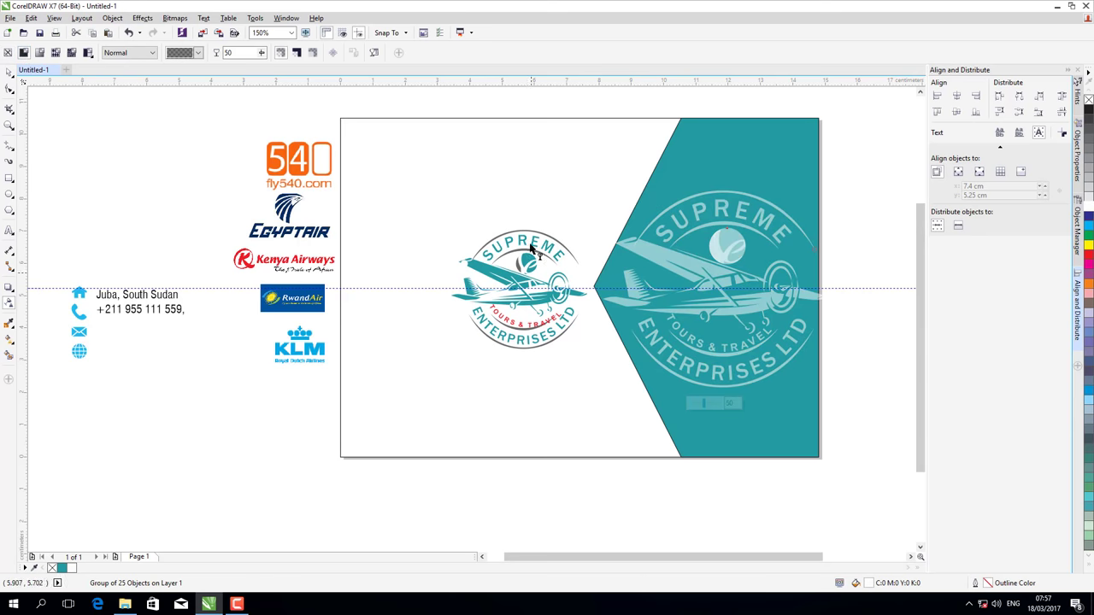
double_click(240, 53)
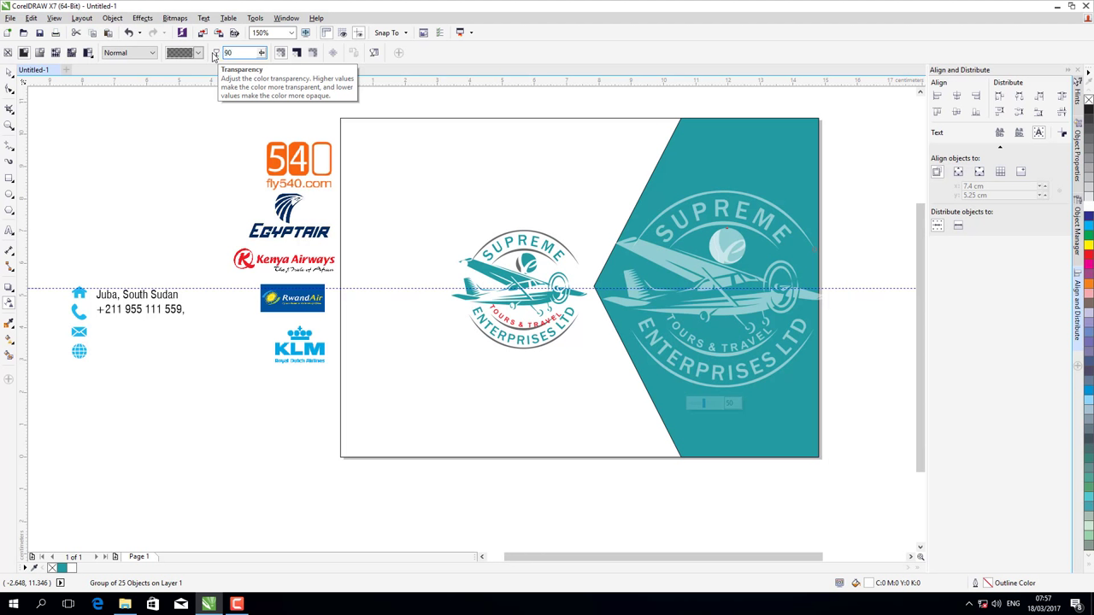
type("90")
key("Return")
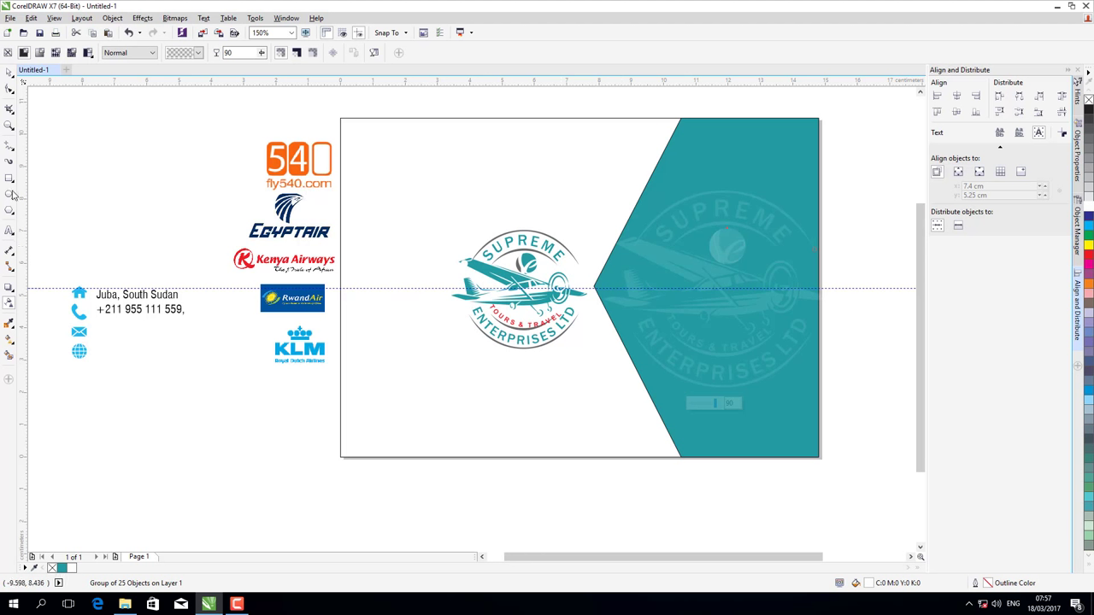
- Type SUPREME ENTERPRISES LTD with TOUR & TRAVEL beneath it at the page's top left
left_click(9, 232)
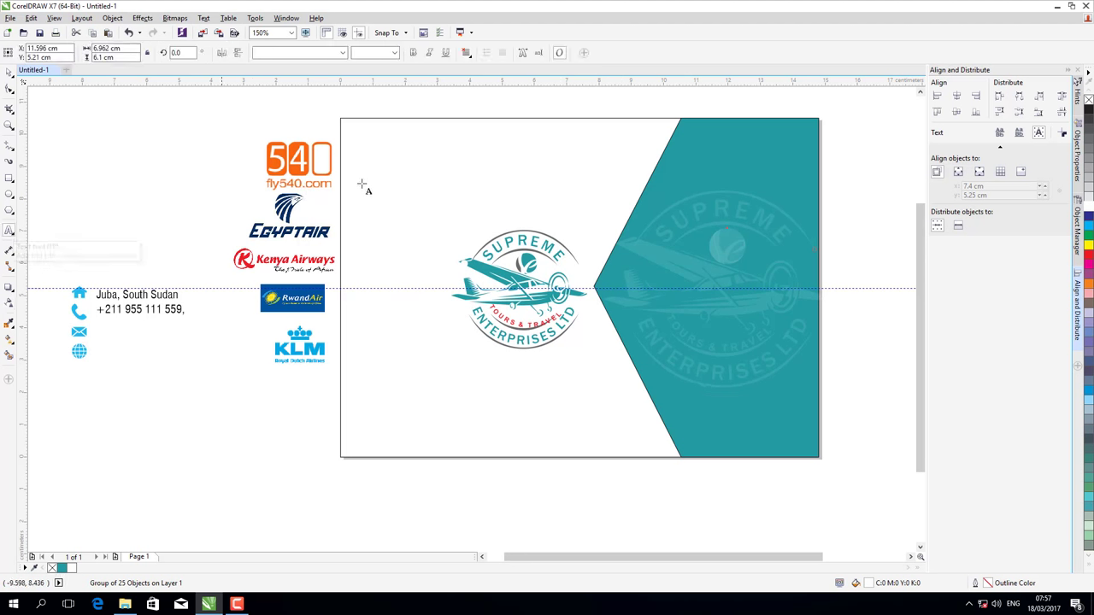
left_click(362, 163)
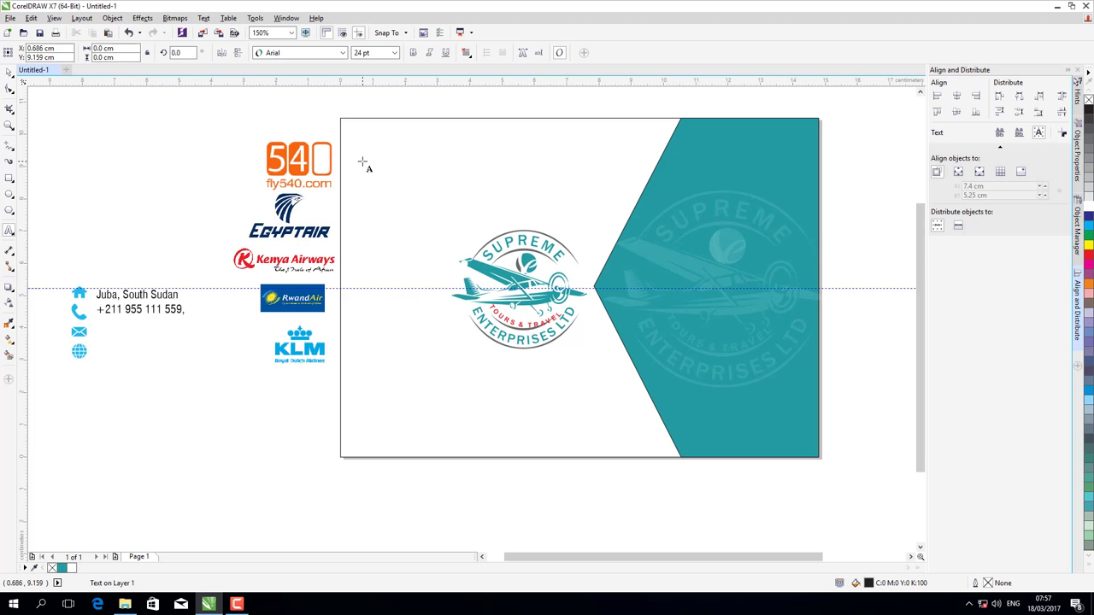
type("SUP")
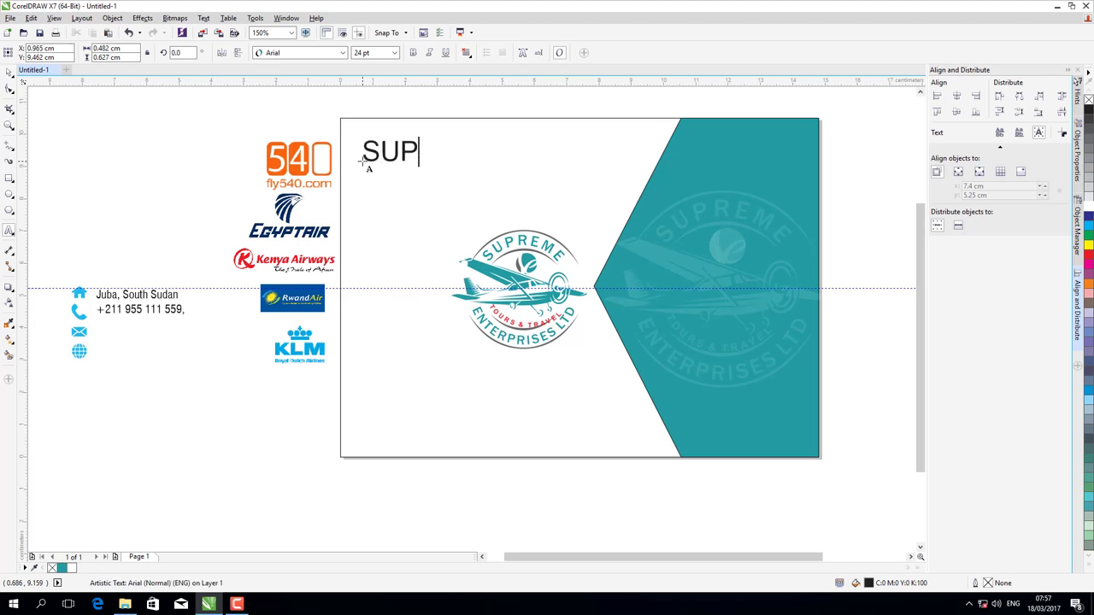
type("REME ")
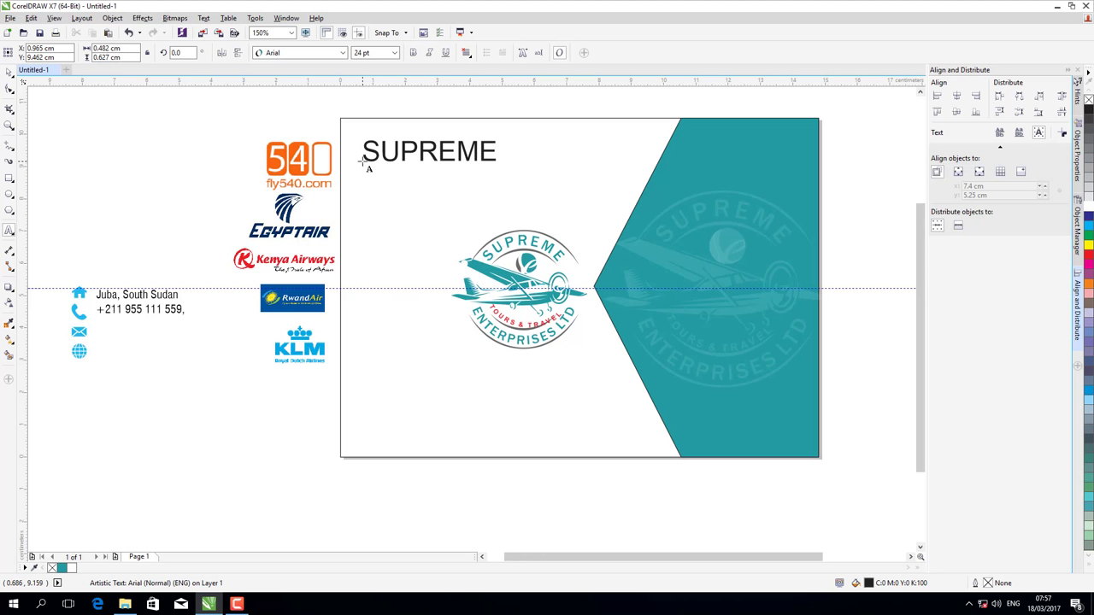
type("ENTERPRI")
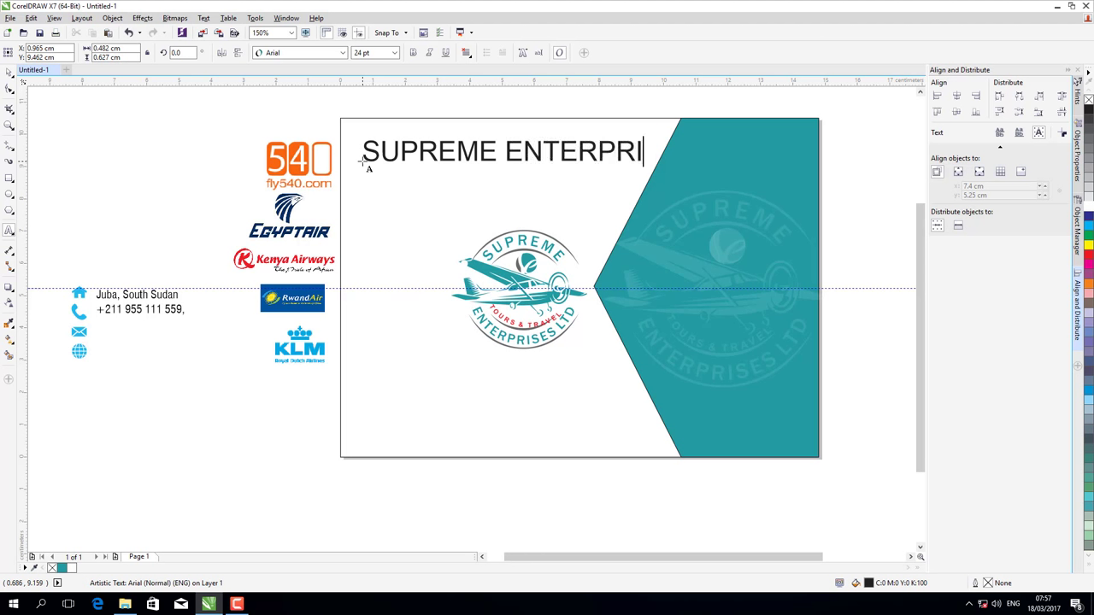
type("SES")
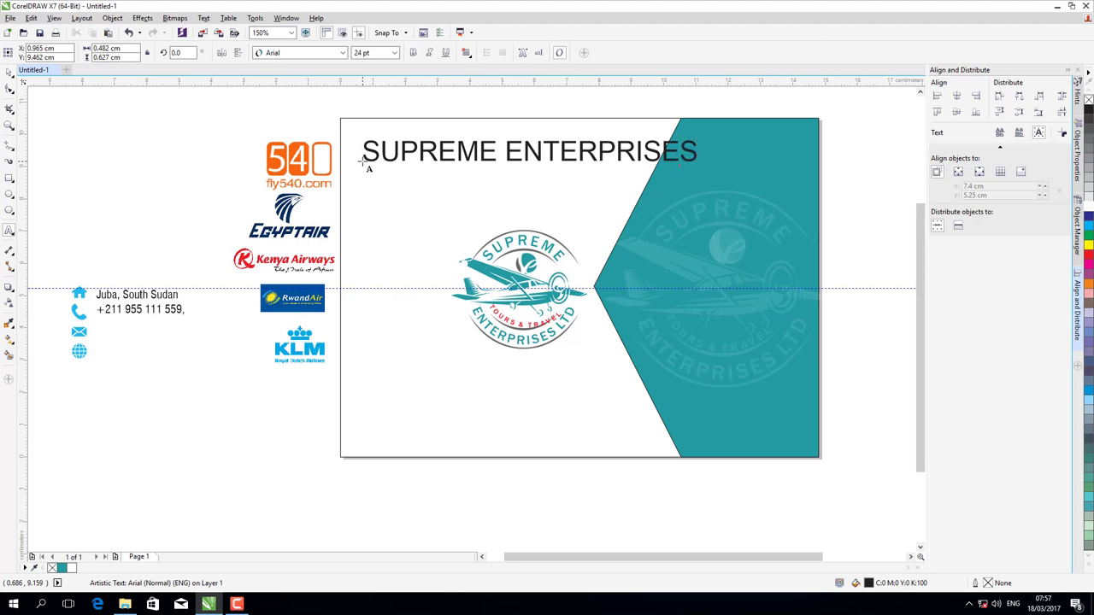
type(" LTD")
type("T")
type("OUR")
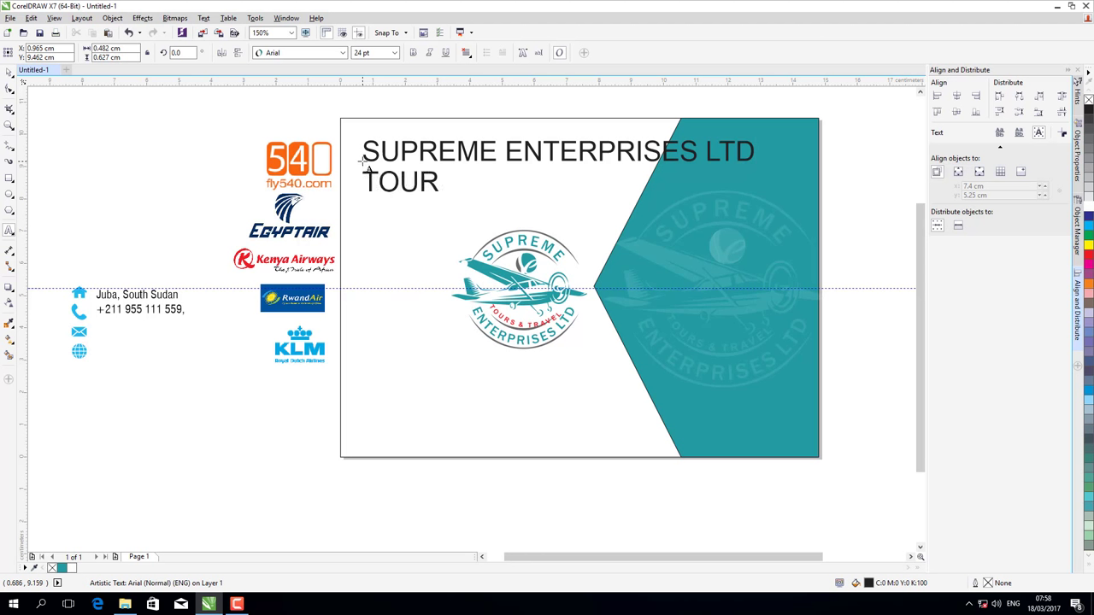
type(" & TR")
type("AVEL")
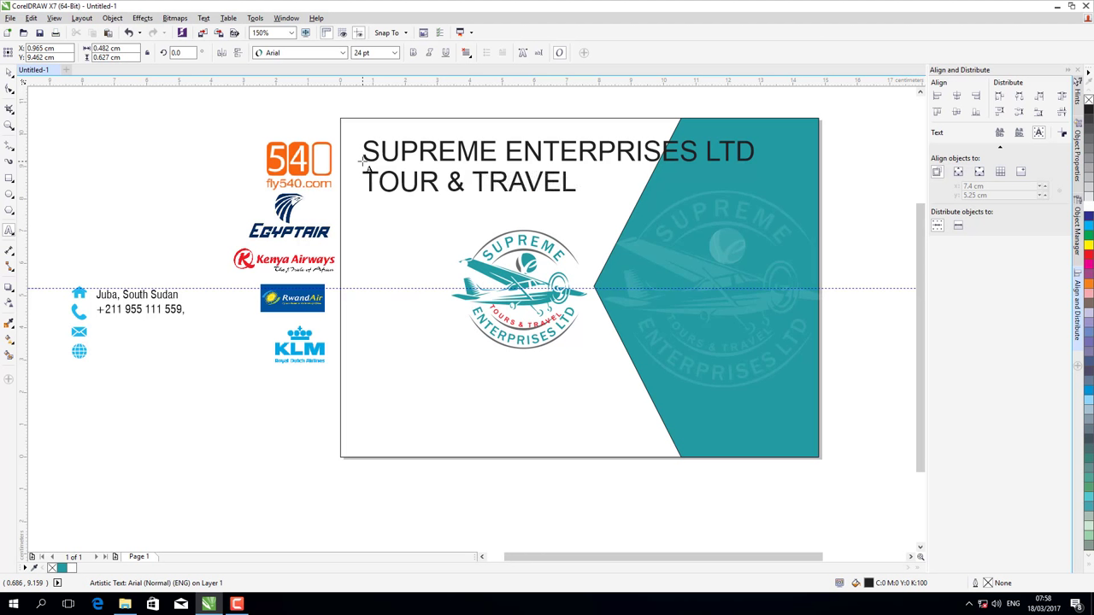
key("ctrl+a")
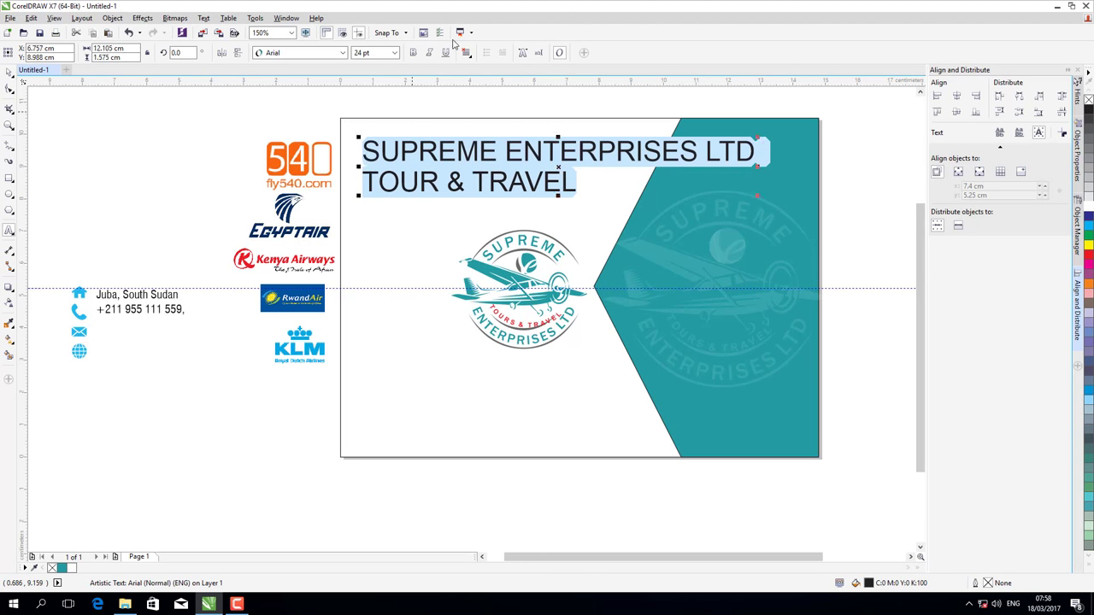
- Centre the two title lines and set them in Swis721 BlkCn BT
left_click(467, 53)
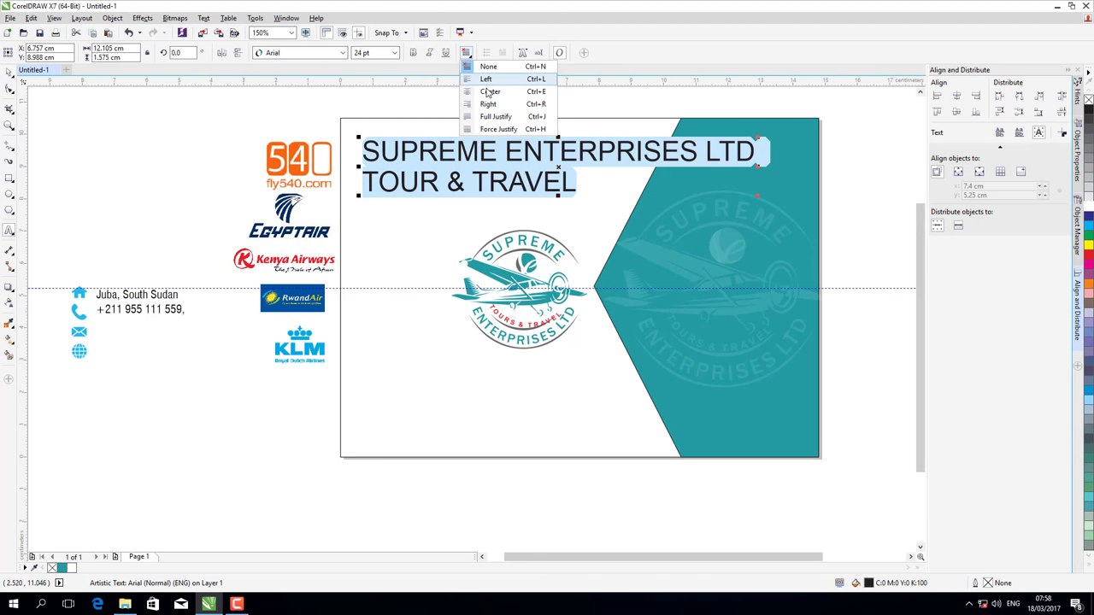
left_click(490, 91)
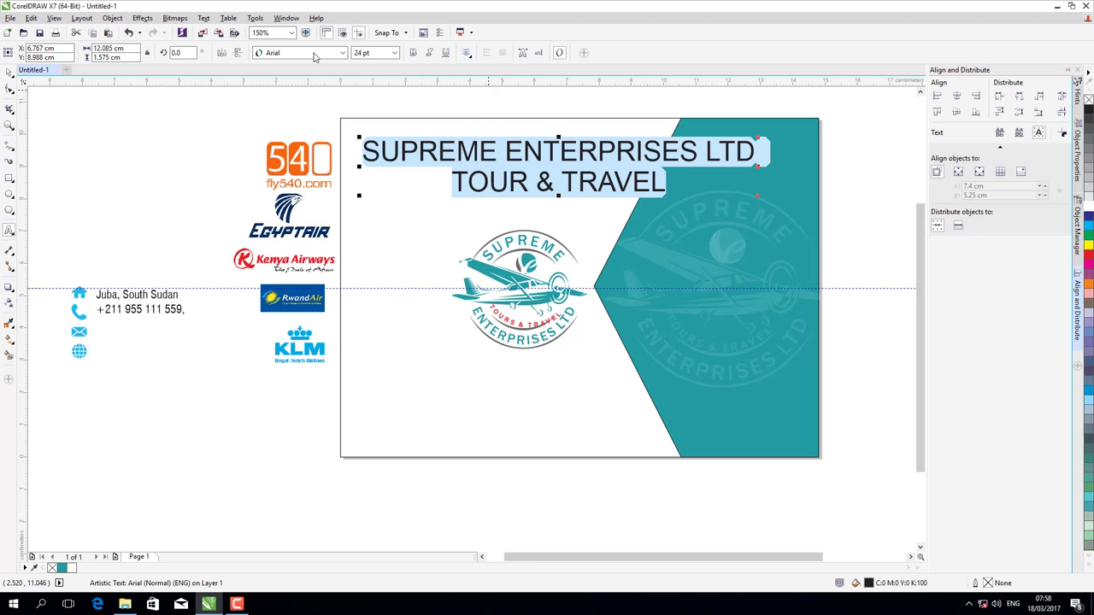
left_click(343, 53)
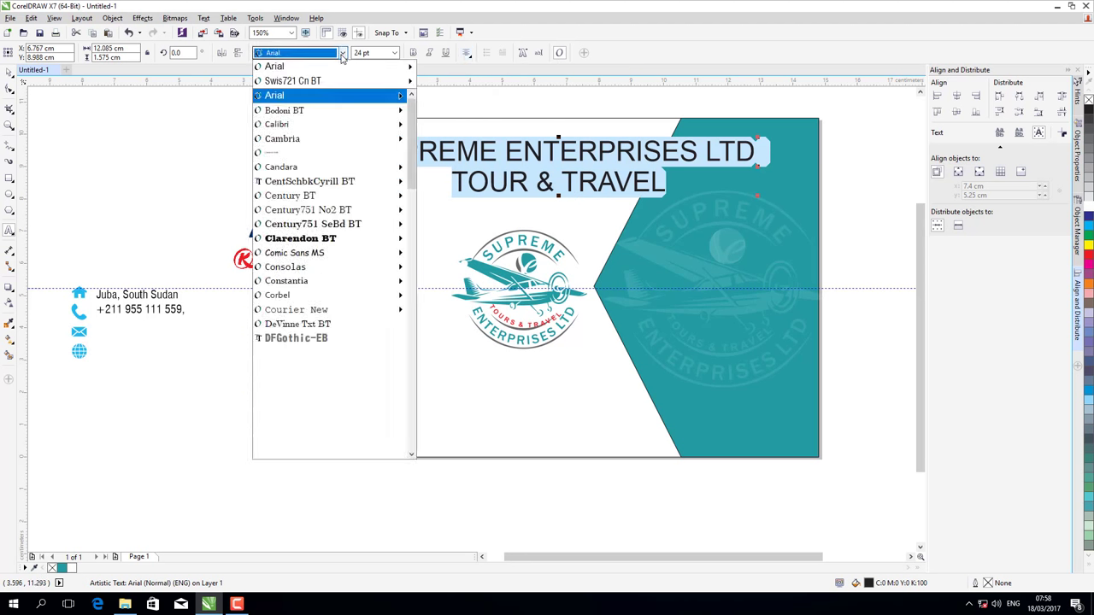
mouse_move(317, 81)
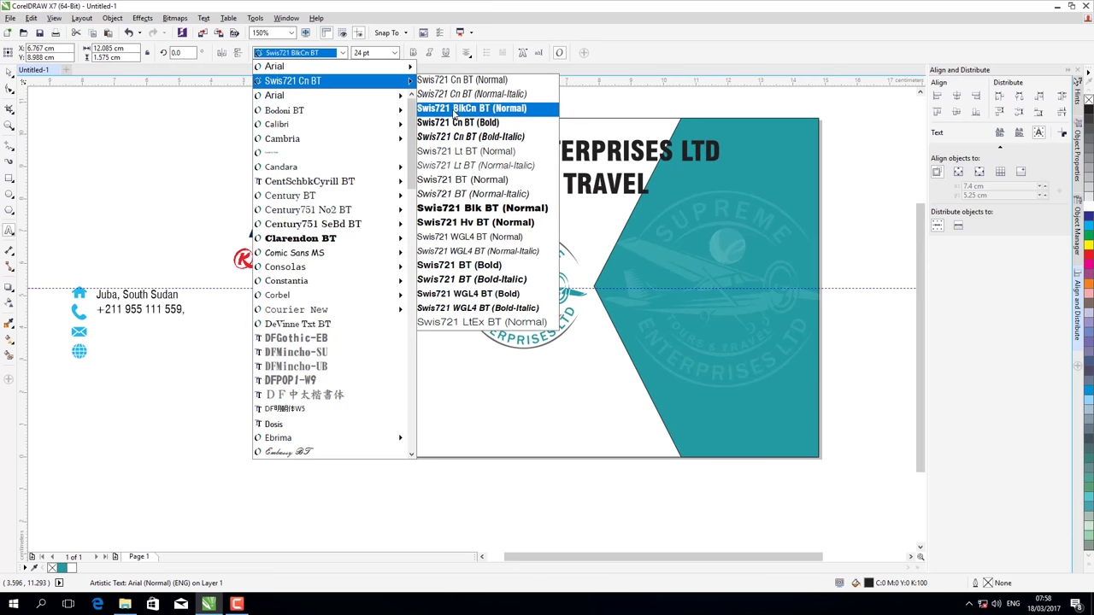
left_click(455, 109)
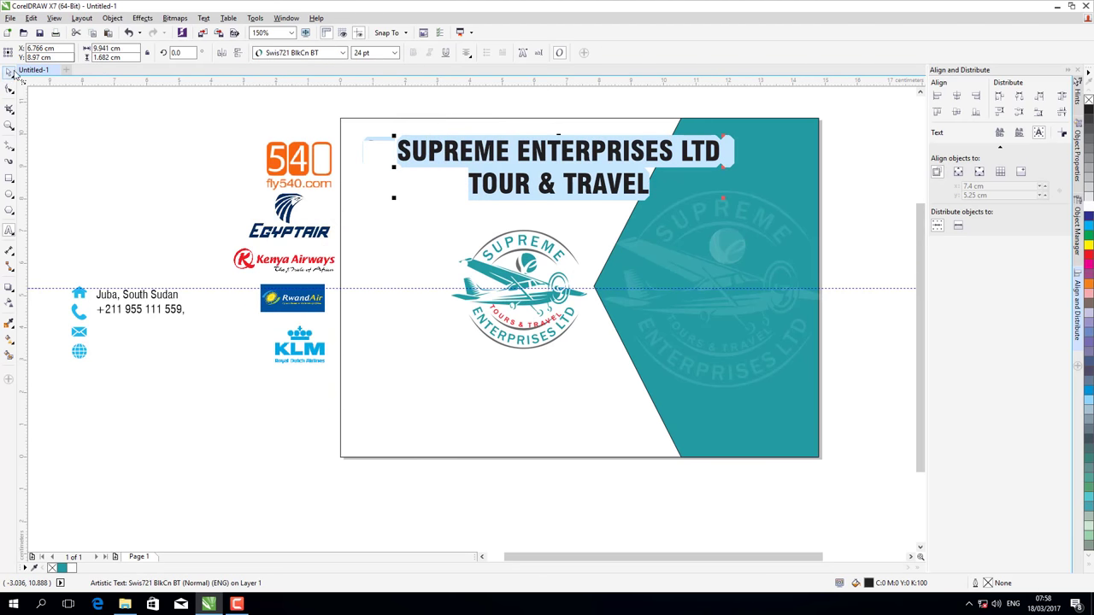
- Move the title toward the card's top-left, size it 22 pt, and drag out a vertical guideline
left_click(10, 73)
left_click_drag(559, 169, 511, 159)
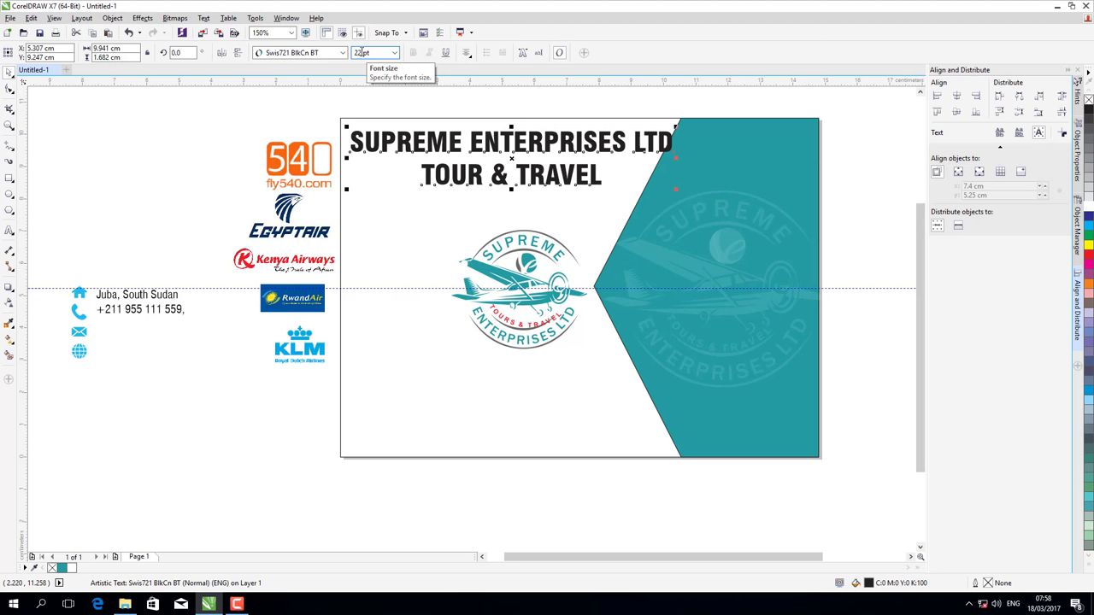
key("Return")
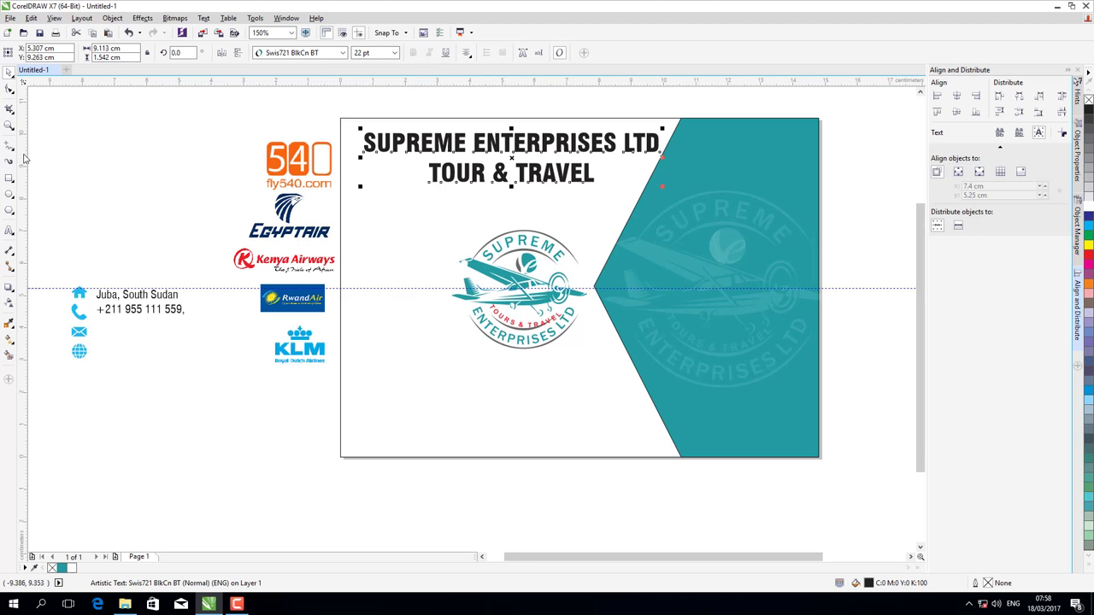
left_click_drag(21, 150, 355, 128)
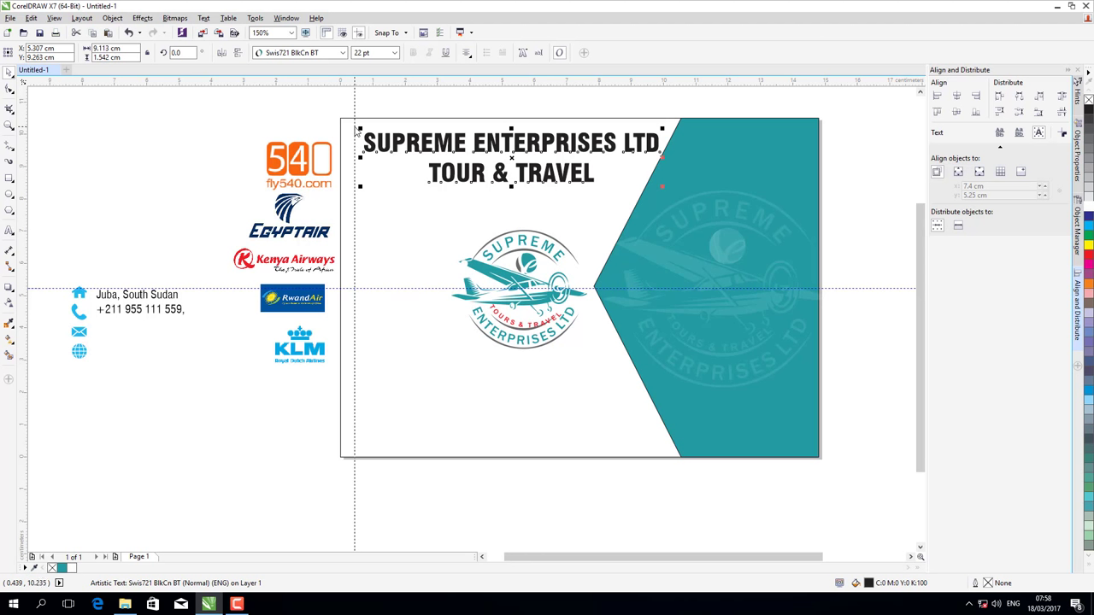
- Set the vertical guide on the card's left edge, lower the top guide slightly, and add one near the bottom
left_click_drag(357, 128, 355, 129)
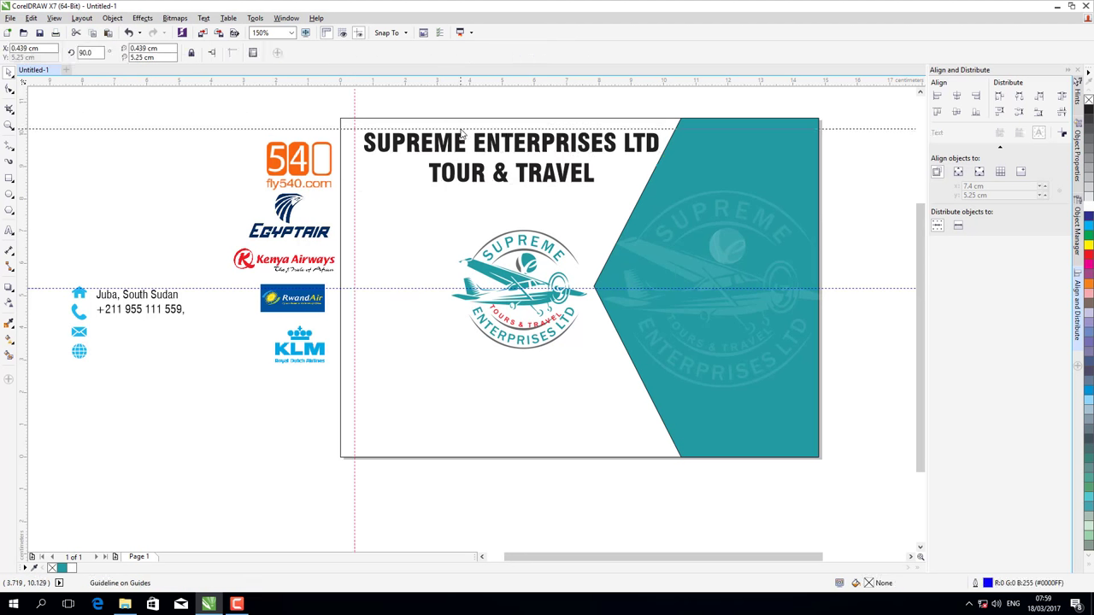
left_click_drag(461, 130, 461, 132)
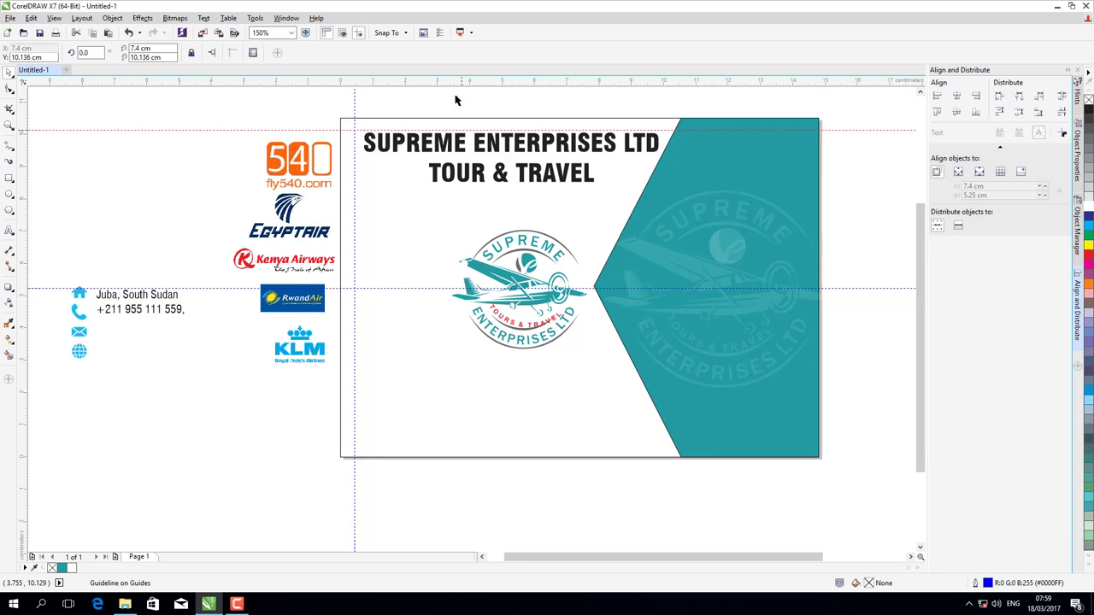
left_click_drag(459, 84, 456, 443)
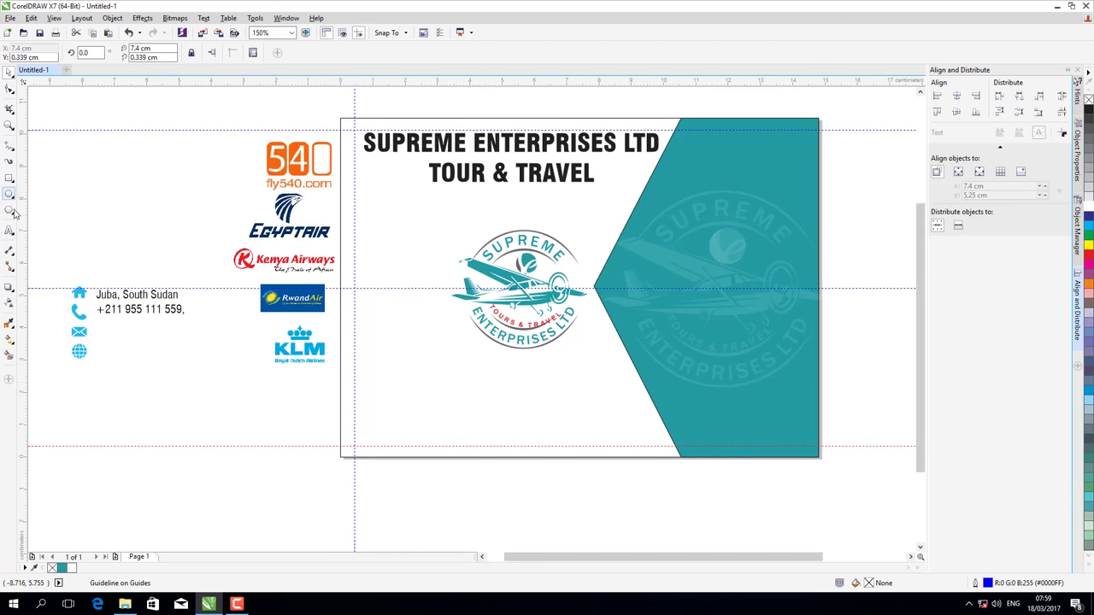
- Draw a 2-point horizontal line under the title, move it down and shorten its right end
left_click(13, 148)
left_click(26, 159)
left_click_drag(341, 186, 678, 181)
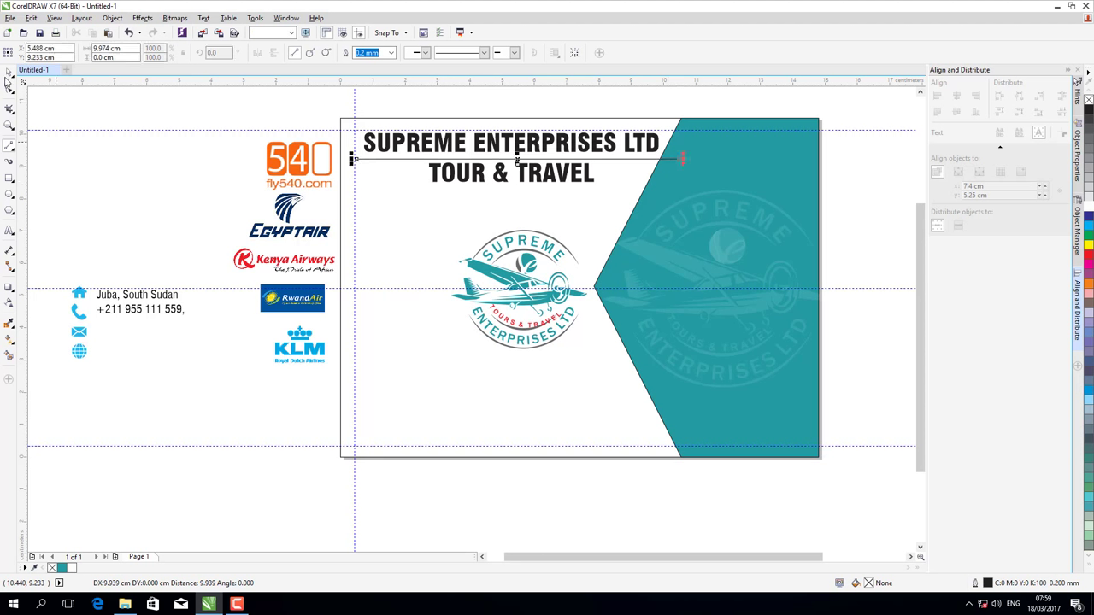
left_click(9, 73)
key("F10")
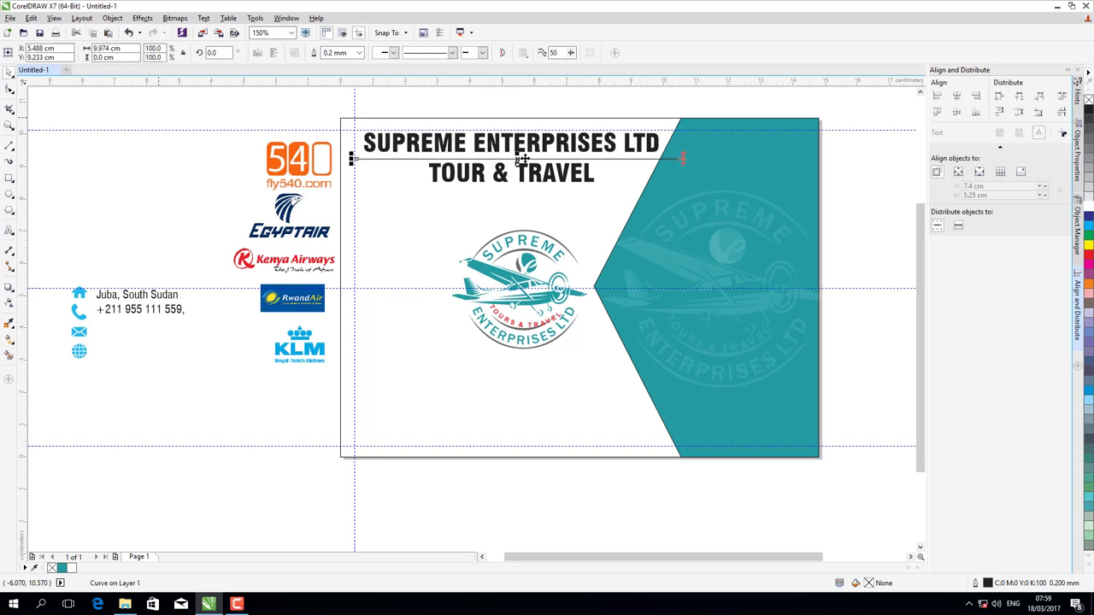
left_click_drag(514, 191, 503, 195)
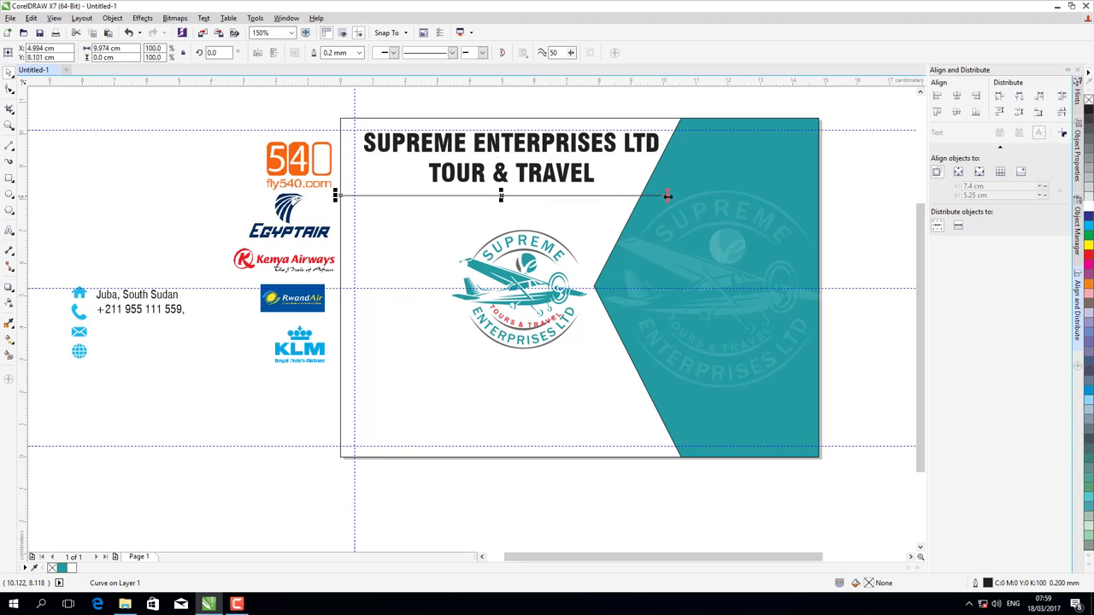
left_click_drag(667, 196, 653, 197)
- Give the line a 1.0 mm outline and colour it with the panel's teal
left_click(360, 53)
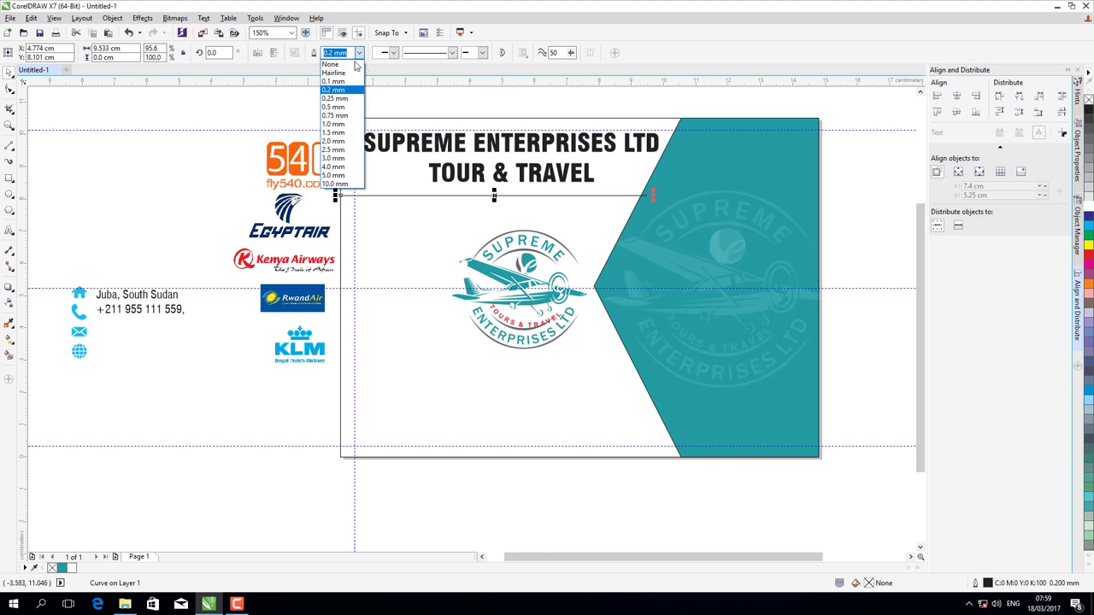
left_click(335, 124)
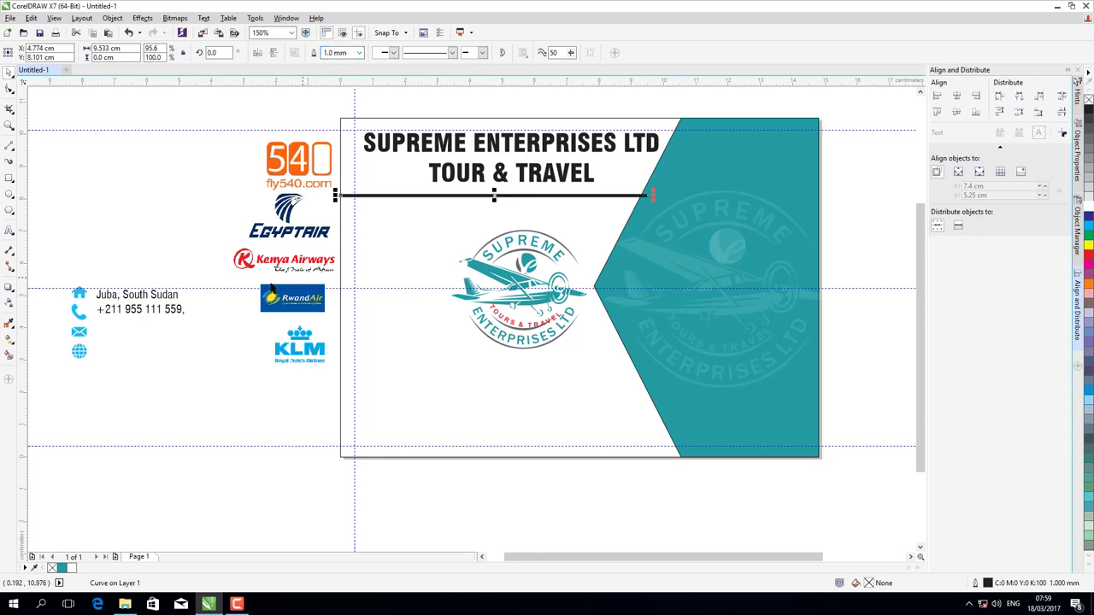
left_click(9, 322)
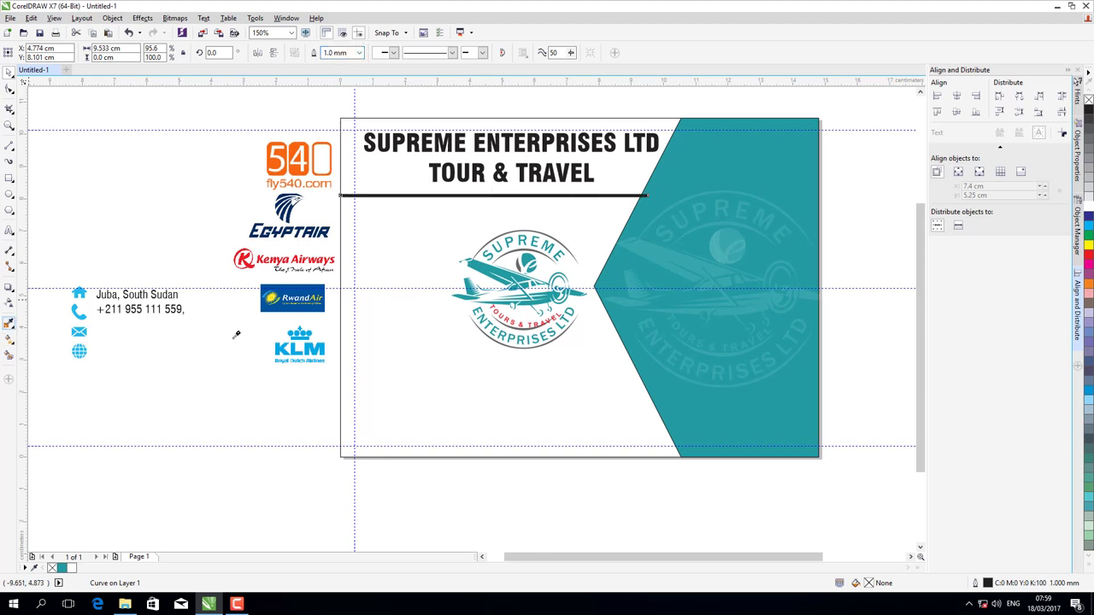
left_click(637, 241)
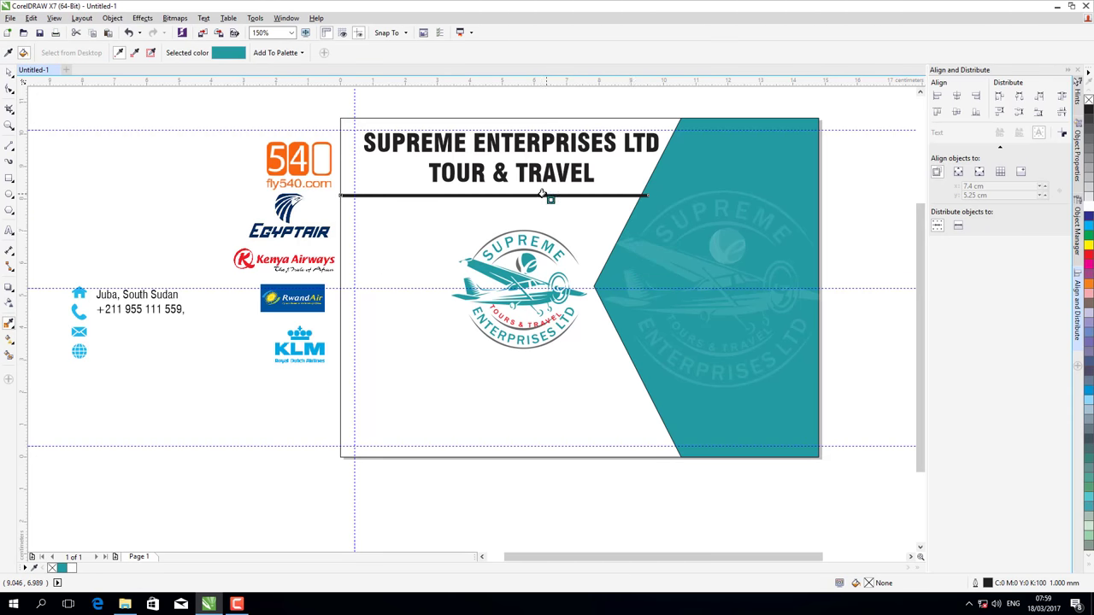
left_click(541, 195)
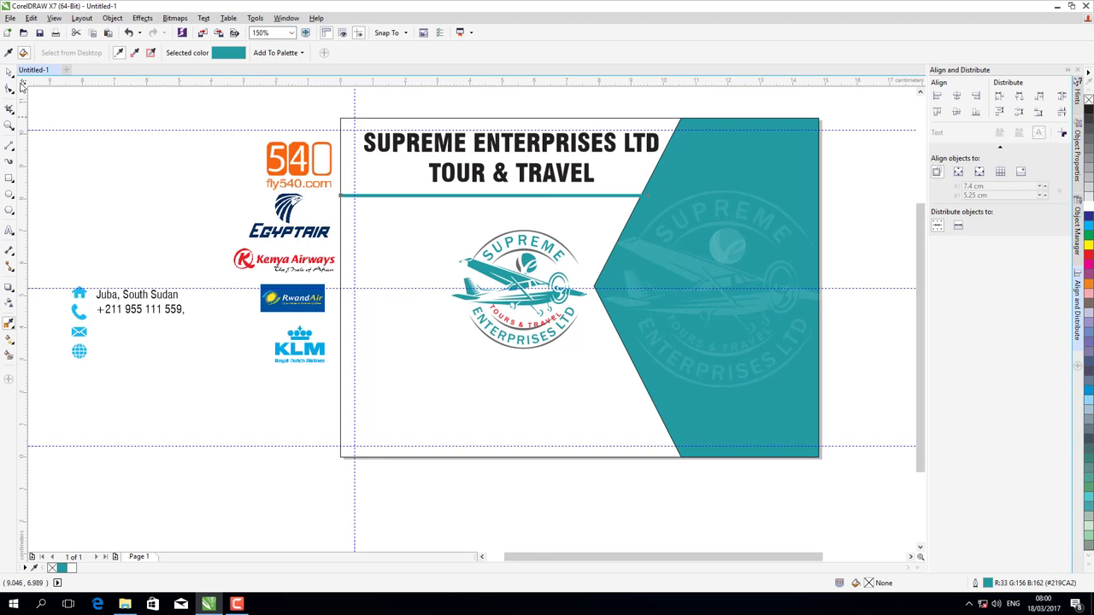
left_click(8, 72)
left_click(441, 195)
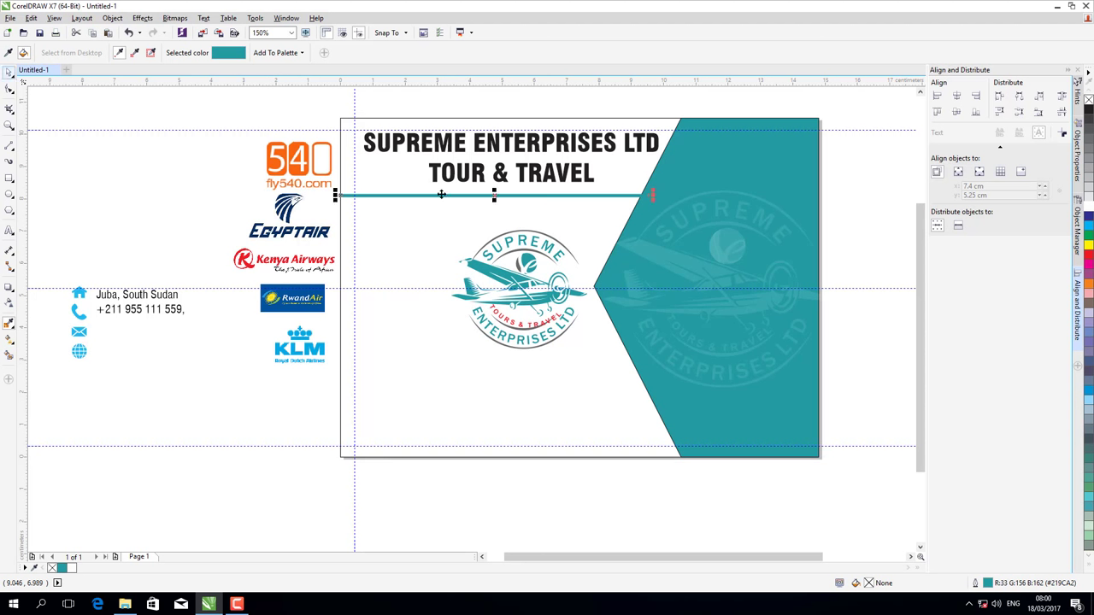
- Change the two-line title's font to Oswald
left_click(504, 175)
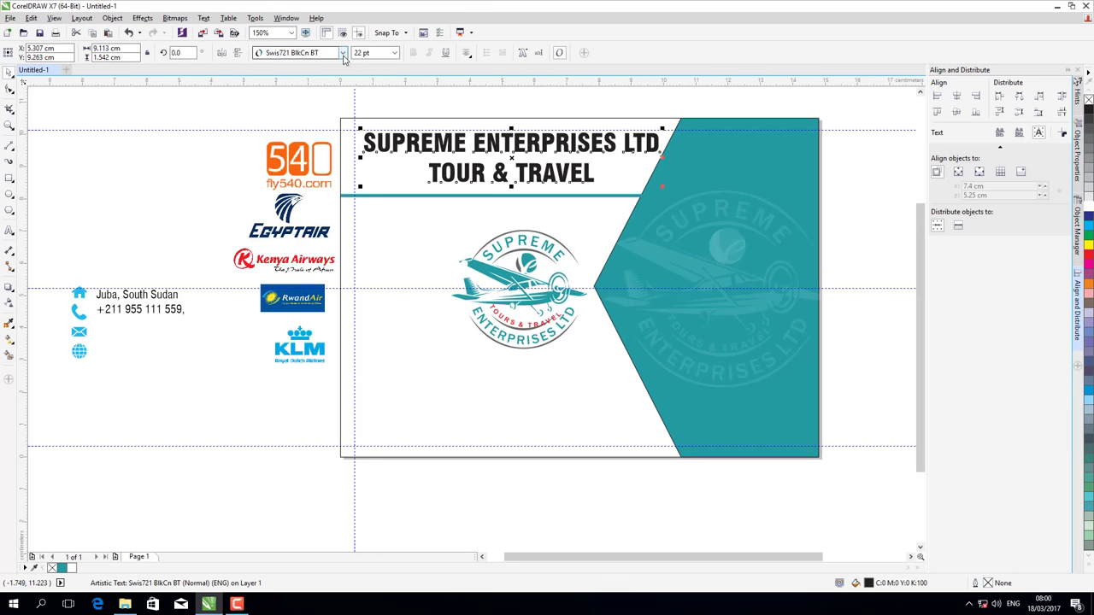
left_click(342, 53)
type("s")
key("Down")
key("Down")
key("Down")
key("Down")
key("Down")
key("Down")
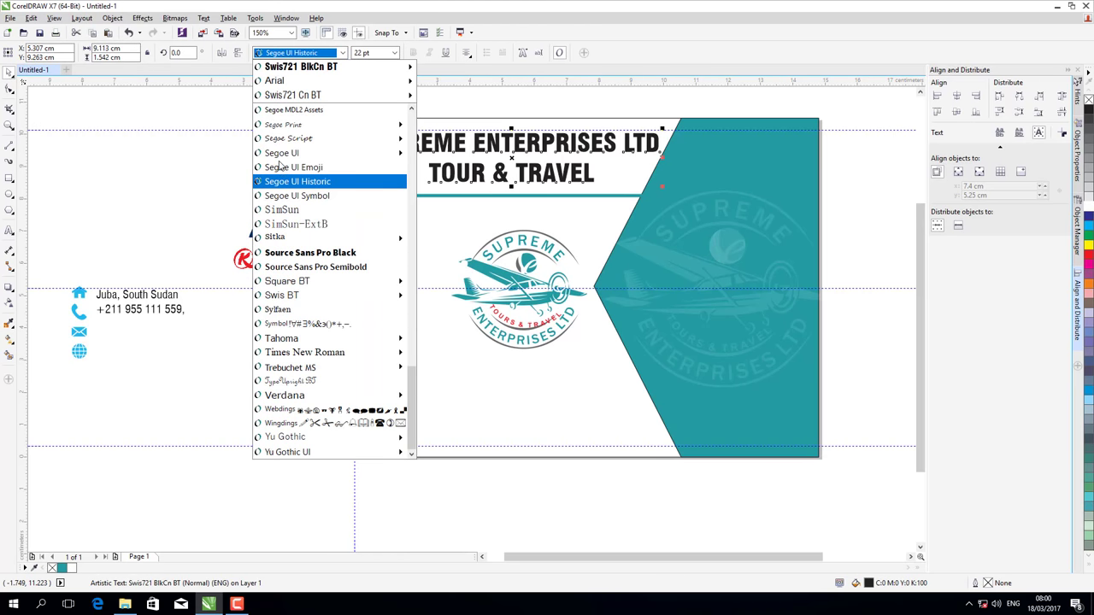
key("Up")
key("Up")
key("Up")
key("Up")
key("Up")
key("Up")
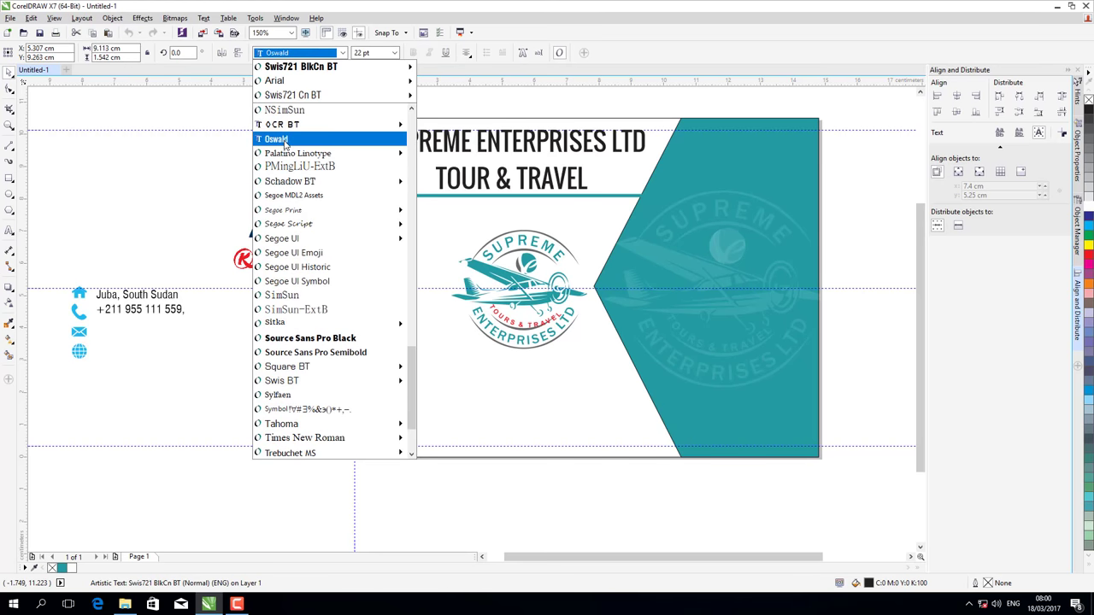
scroll(291, 222, "down", 2)
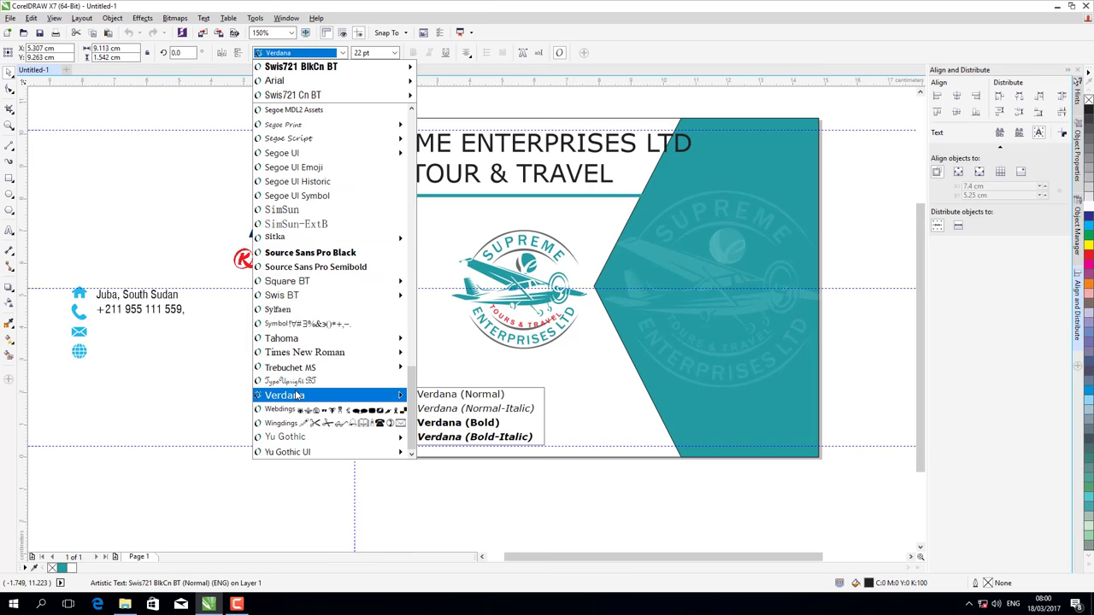
scroll(291, 311, "up", 3)
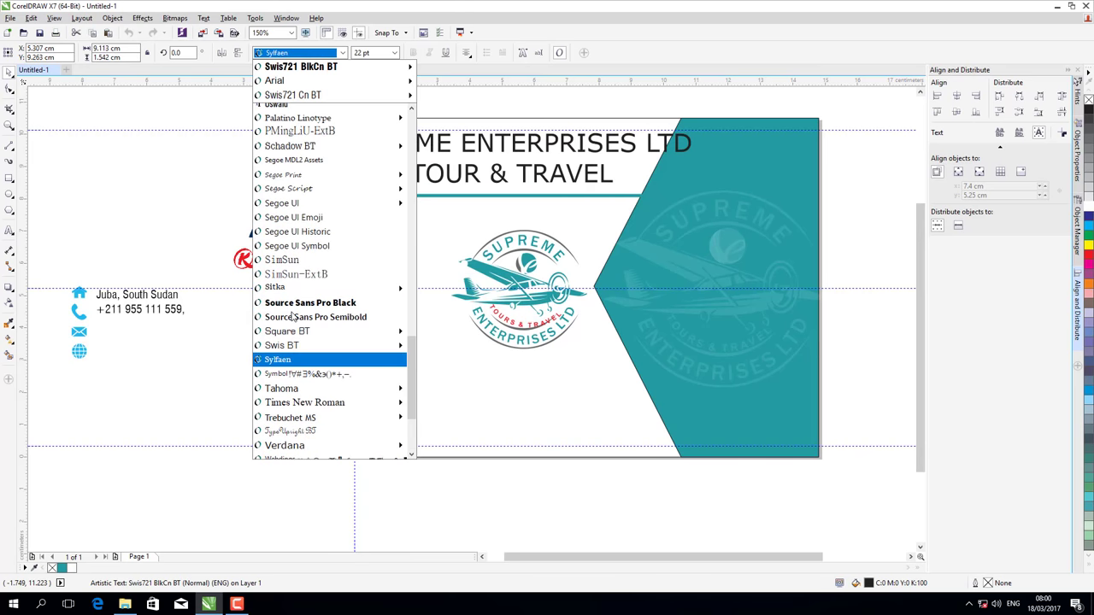
scroll(294, 320, "up", 6)
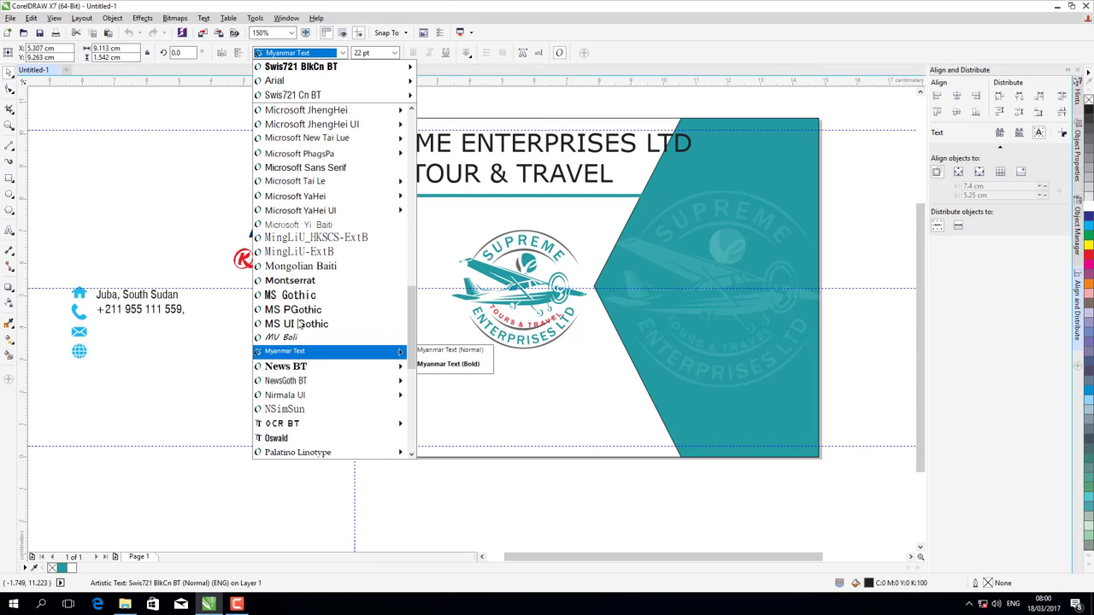
scroll(301, 341, "down", 1)
scroll(301, 340, "down", 1)
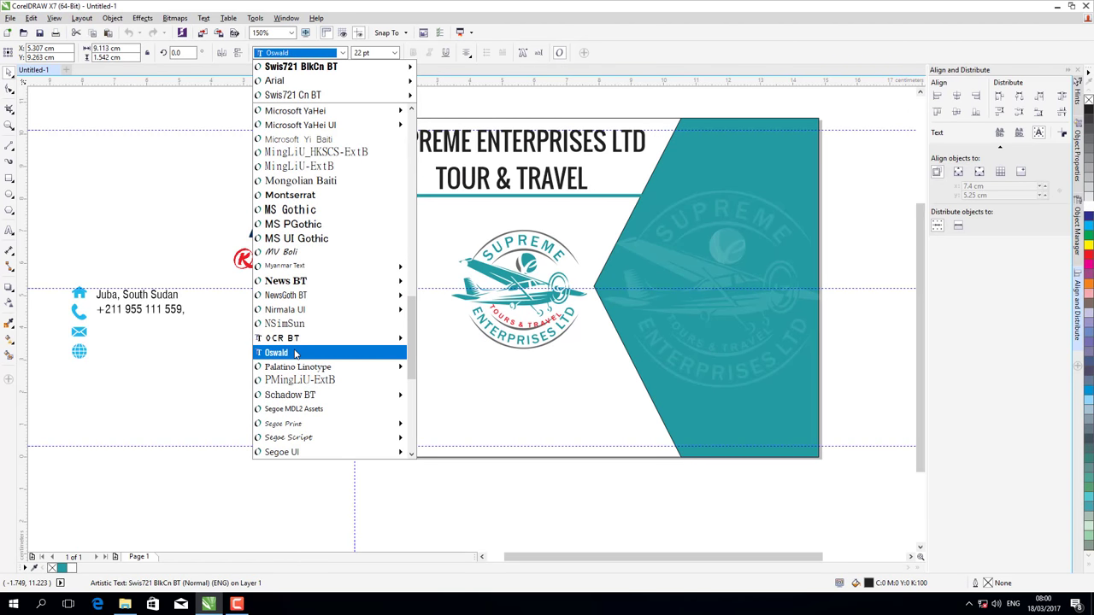
left_click(294, 353)
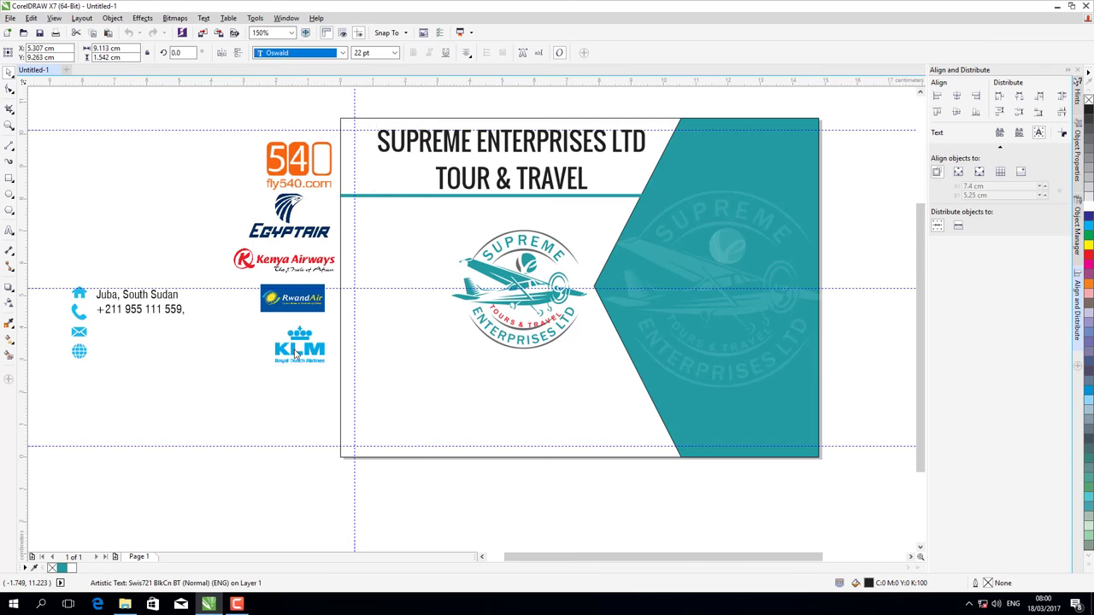
- Reduce the title's line spacing so TOUR & TRAVEL sits closer, and nudge the title slightly down
left_click(9, 89)
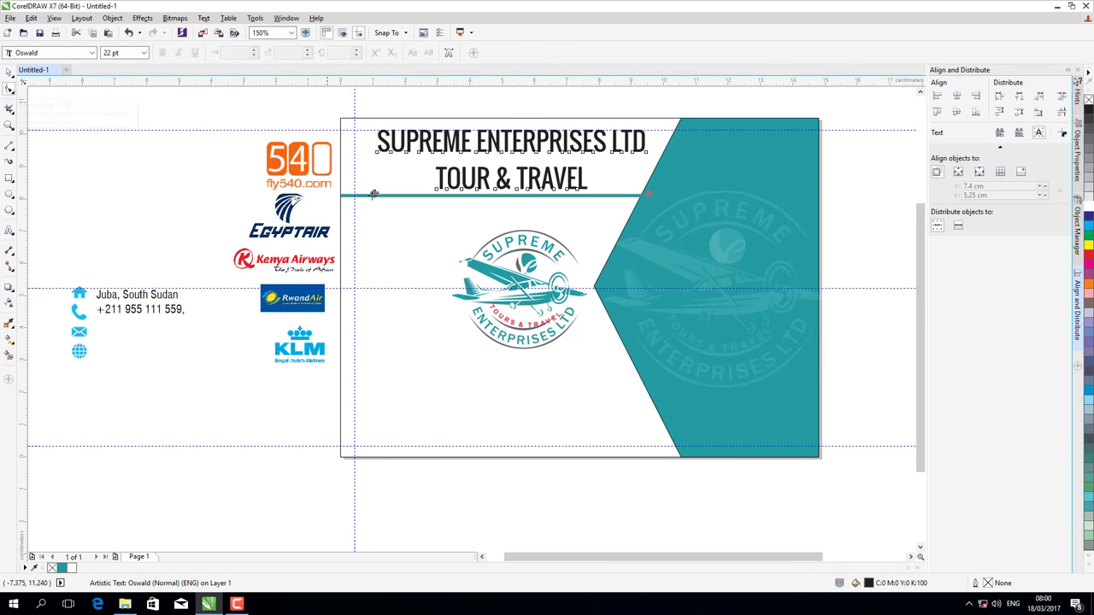
left_click_drag(373, 194, 373, 180)
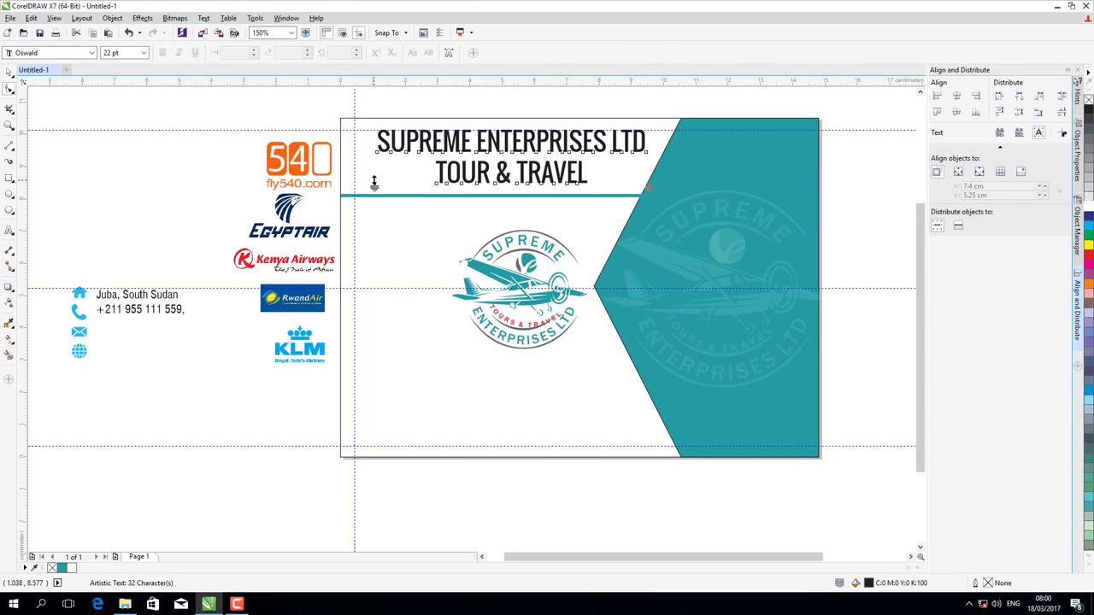
left_click(9, 88)
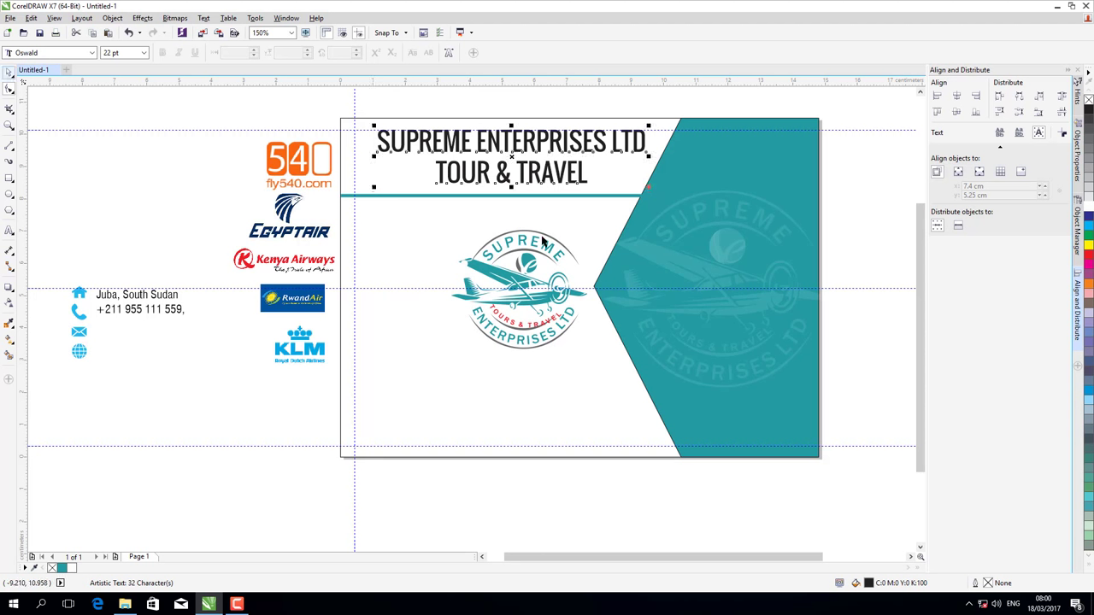
key("space")
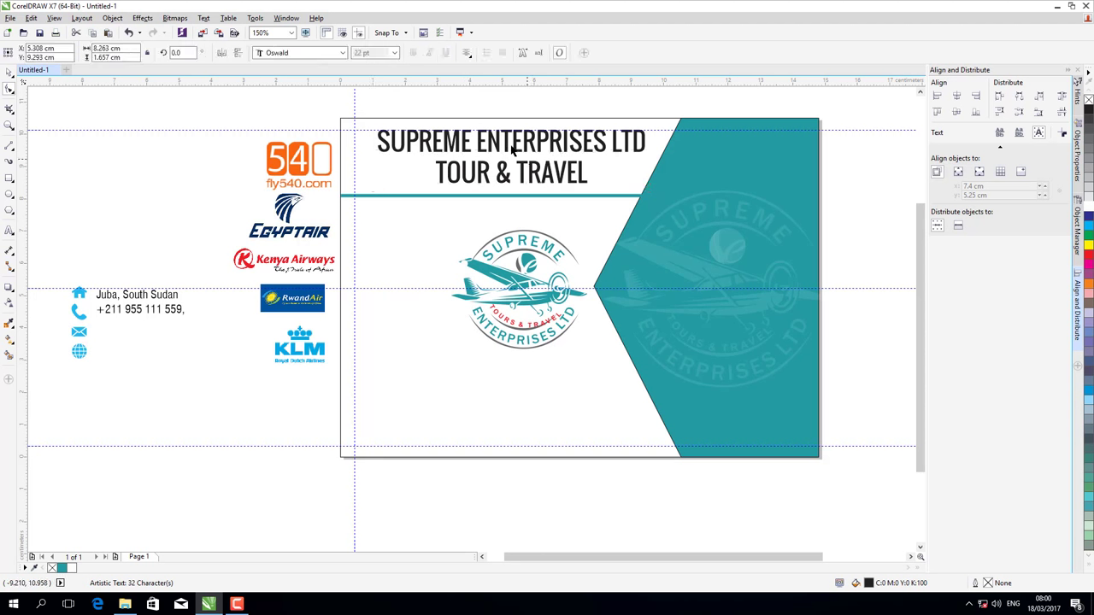
left_click(513, 150)
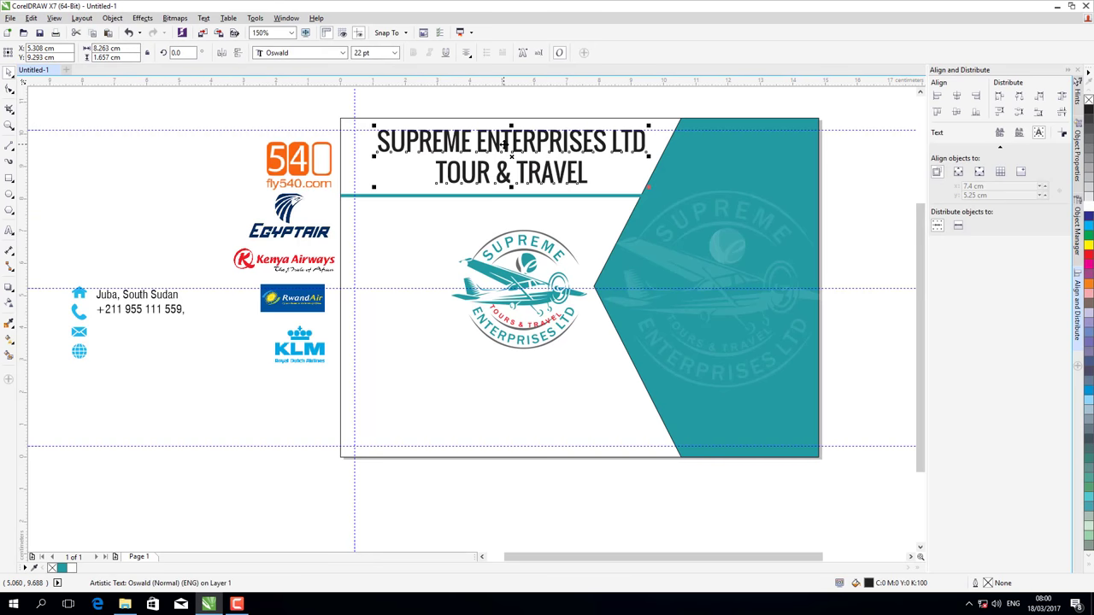
left_click_drag(510, 154, 510, 155)
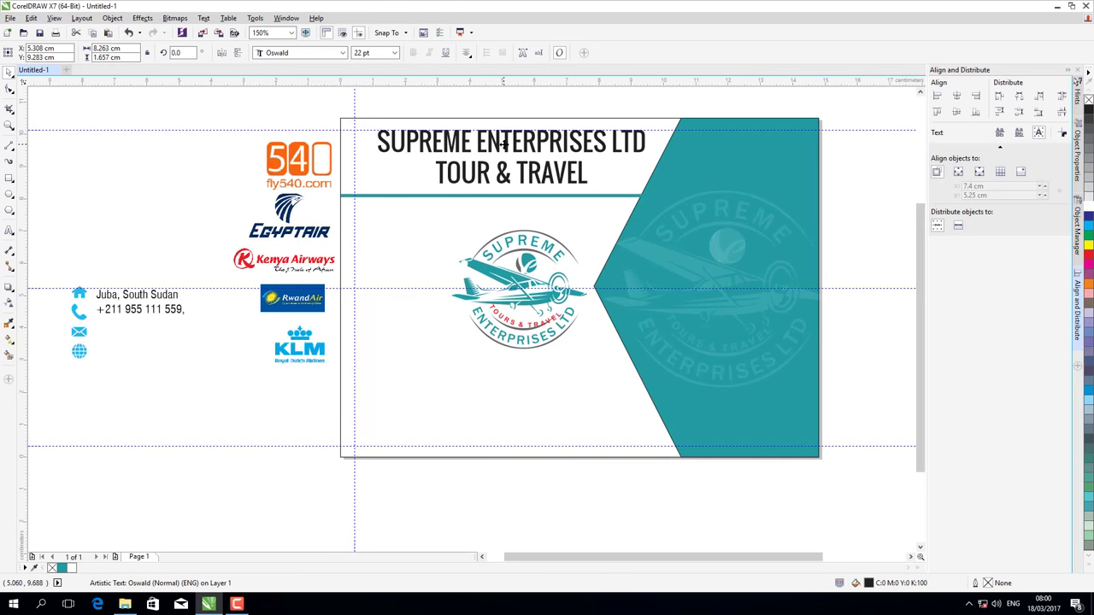
left_click(506, 198)
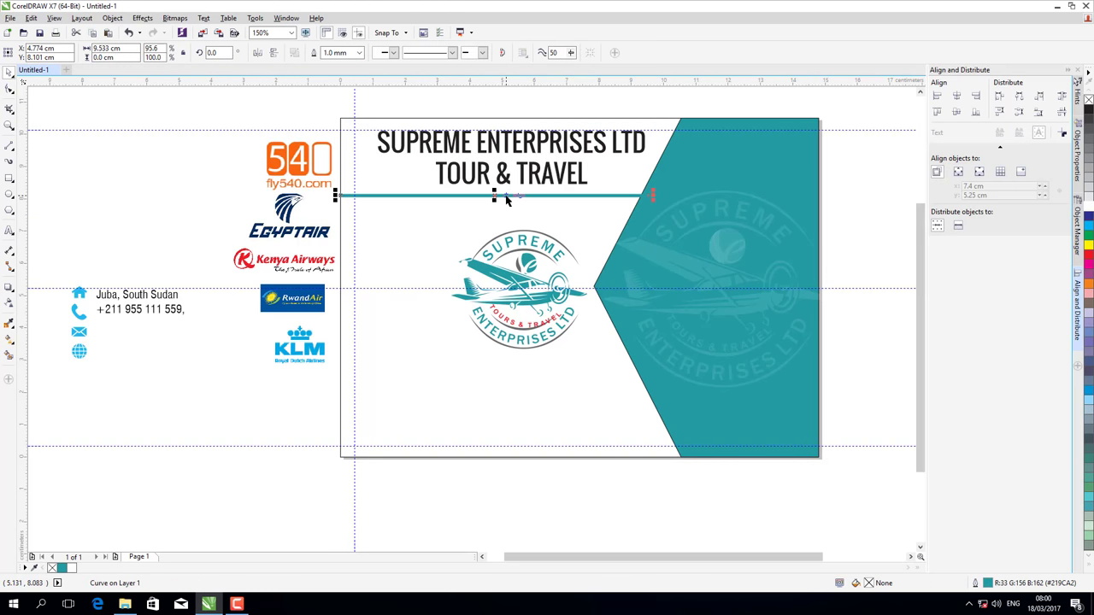
- Type the tagline 'Superior products & services' in Arial 24 pt below the logo
left_click(9, 231)
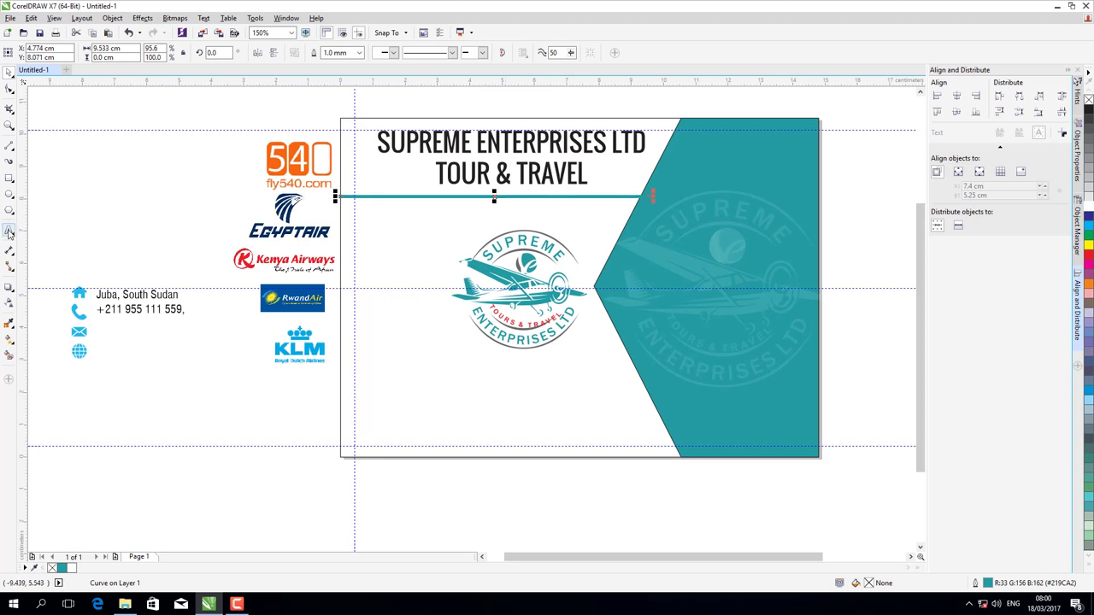
left_click(419, 389)
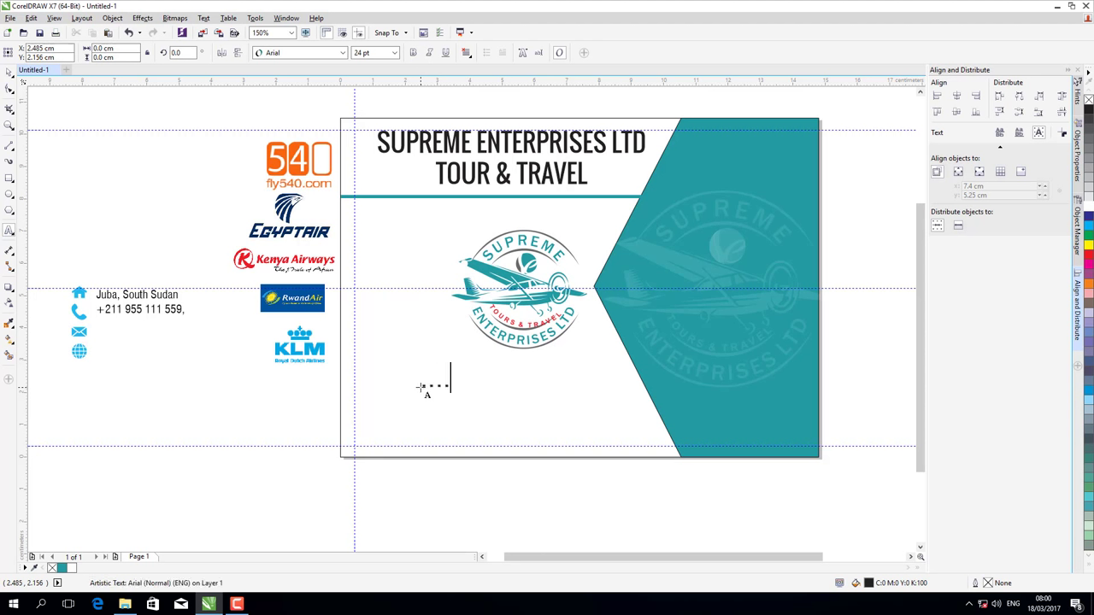
type("sU")
key("BackSpace")
key("BackSpace")
type("Superio")
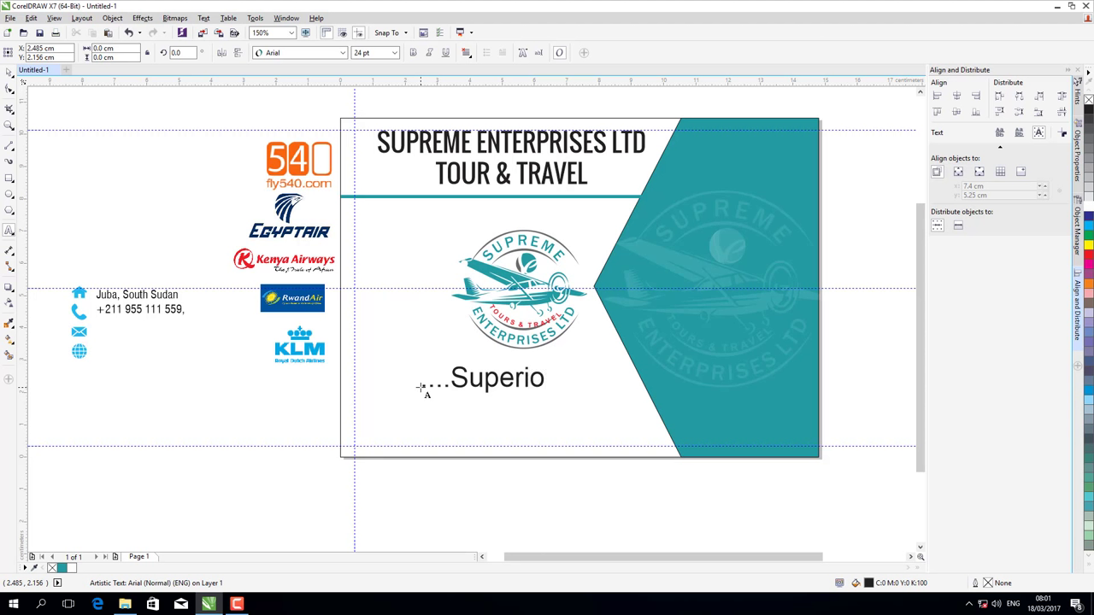
type("r product")
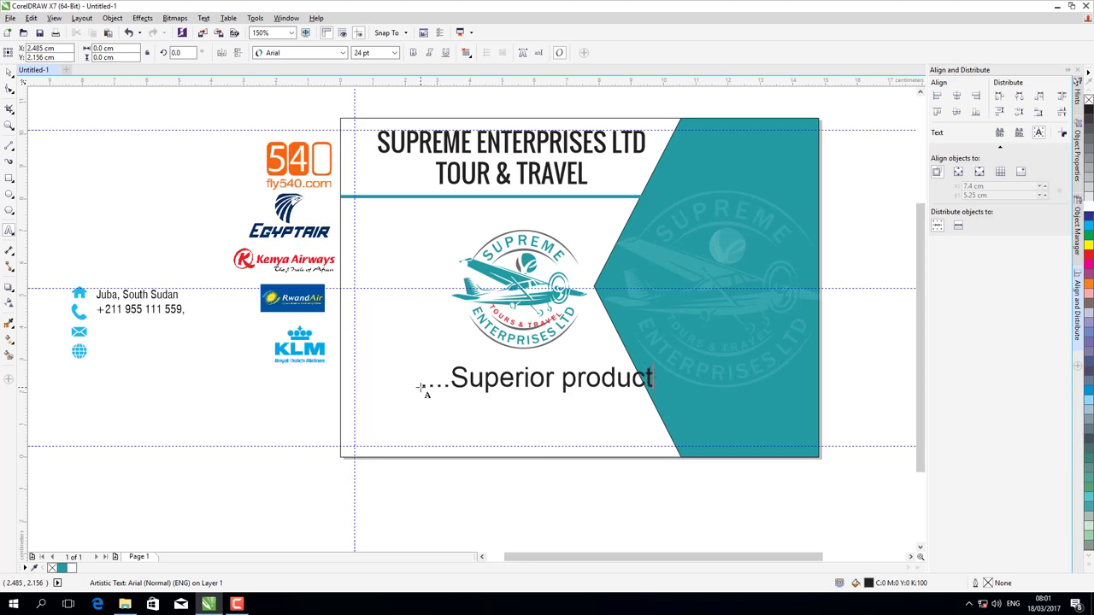
type("s & services")
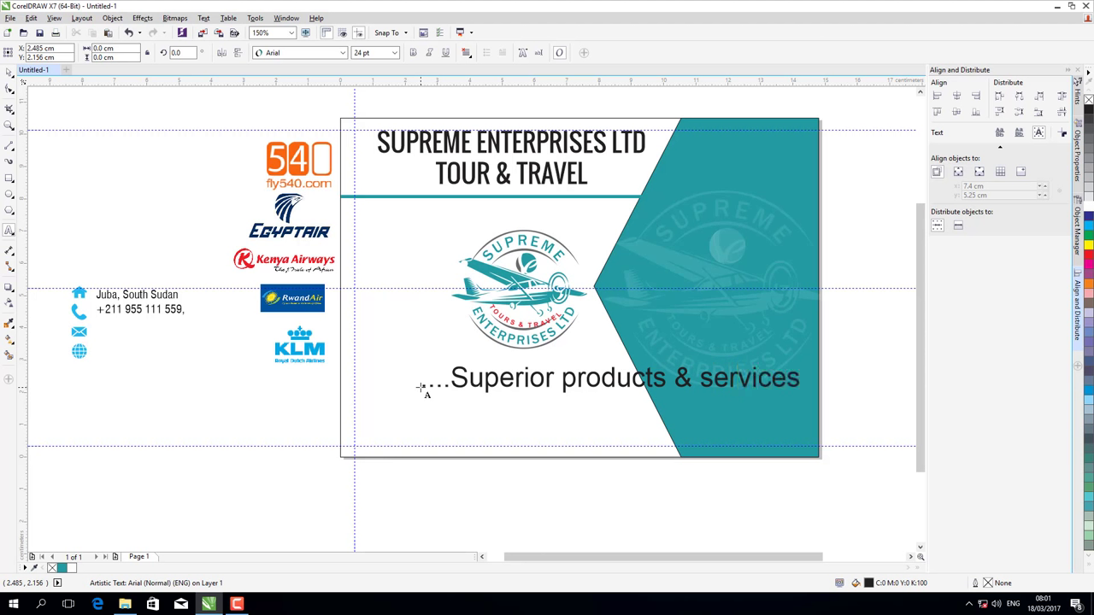
key("ctrl+a")
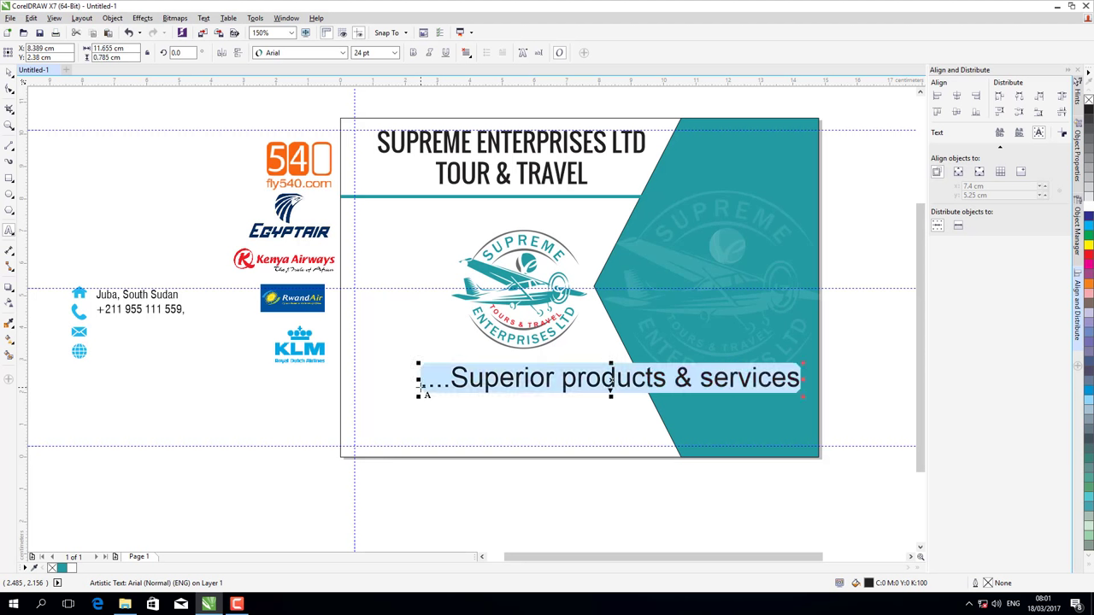
- Set the tagline text in the Embassy BT script font
left_click(342, 53)
scroll(308, 256, "down", 3)
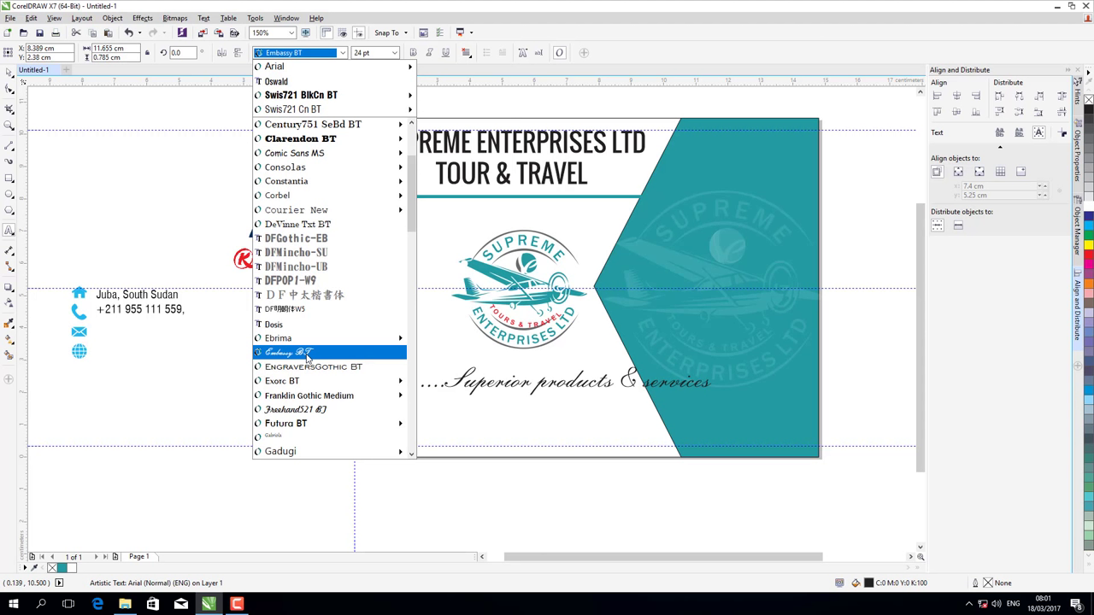
mouse_move(307, 399)
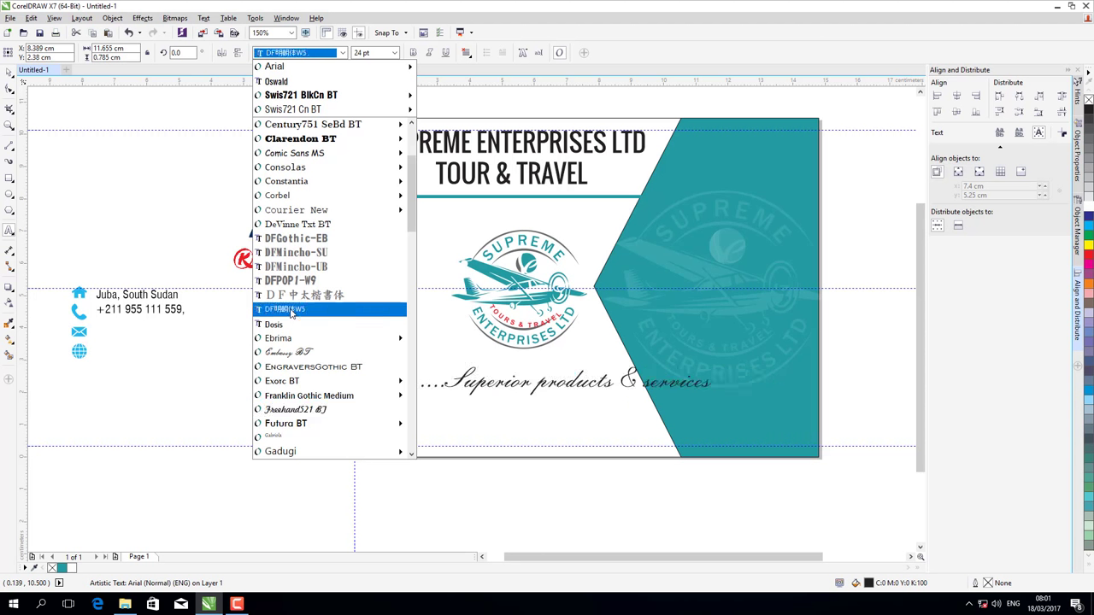
left_click(294, 357)
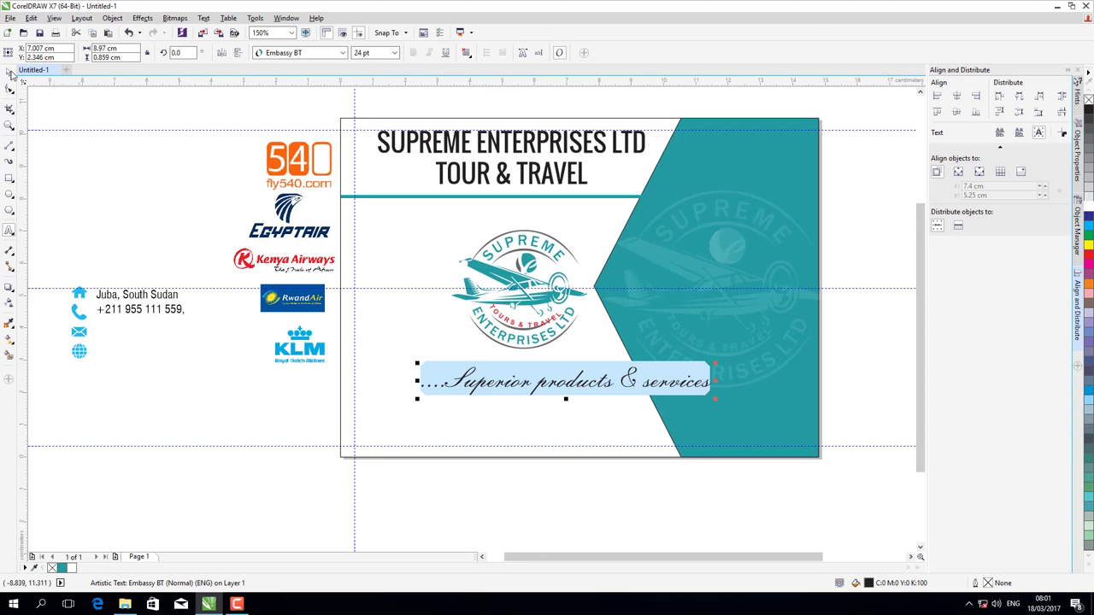
- Move the tagline up onto the teal line under TOUR & TRAVEL
left_click(10, 74)
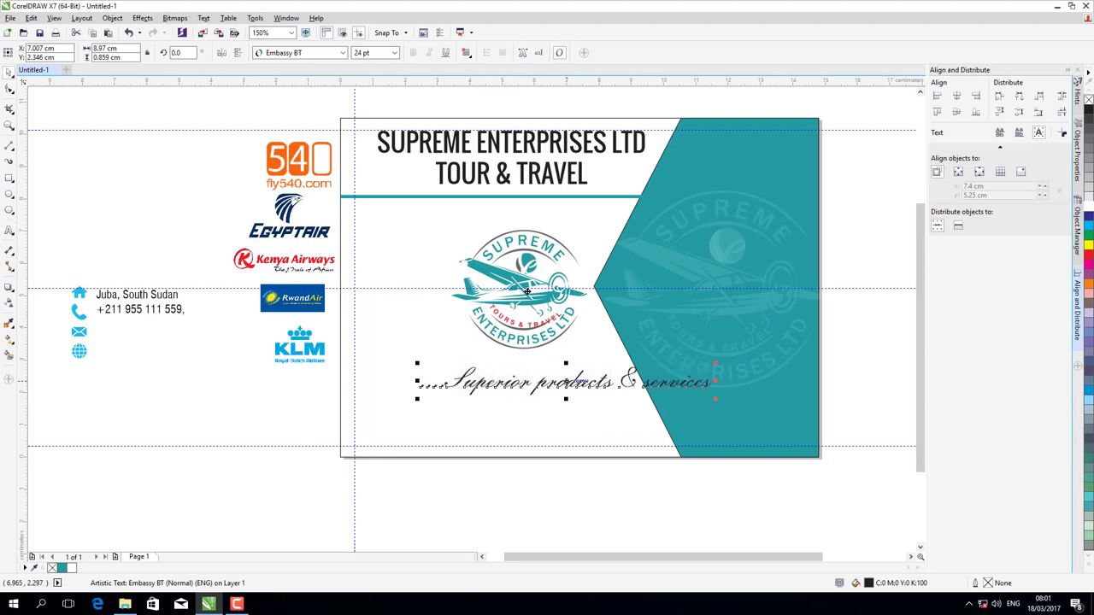
left_click_drag(568, 379, 495, 193)
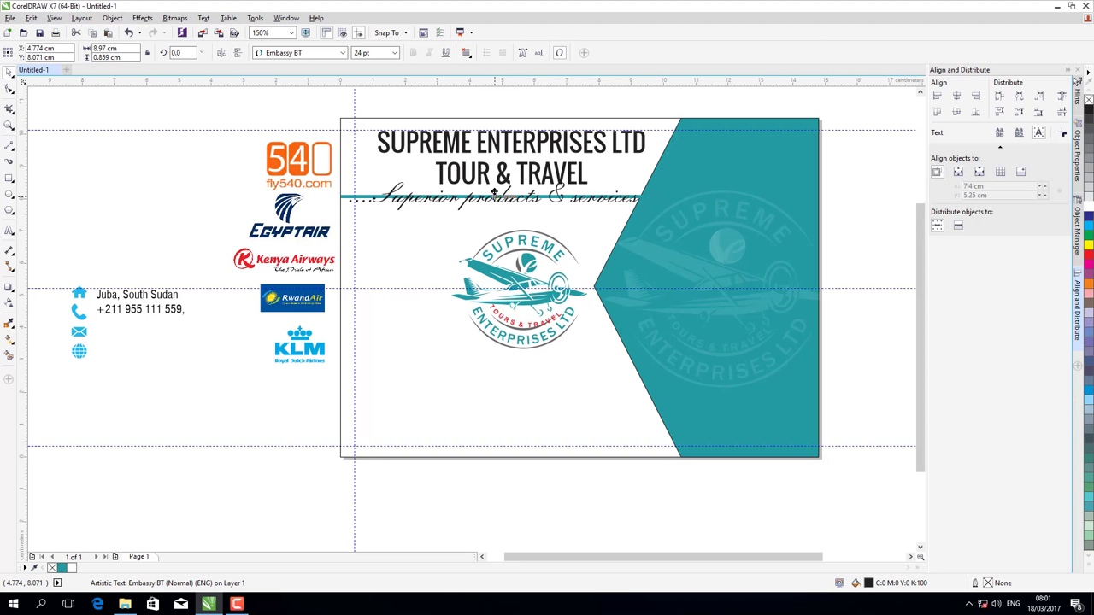
left_click_drag(494, 193, 494, 195)
- Colour the tagline red
left_click(1087, 256)
left_click(877, 193)
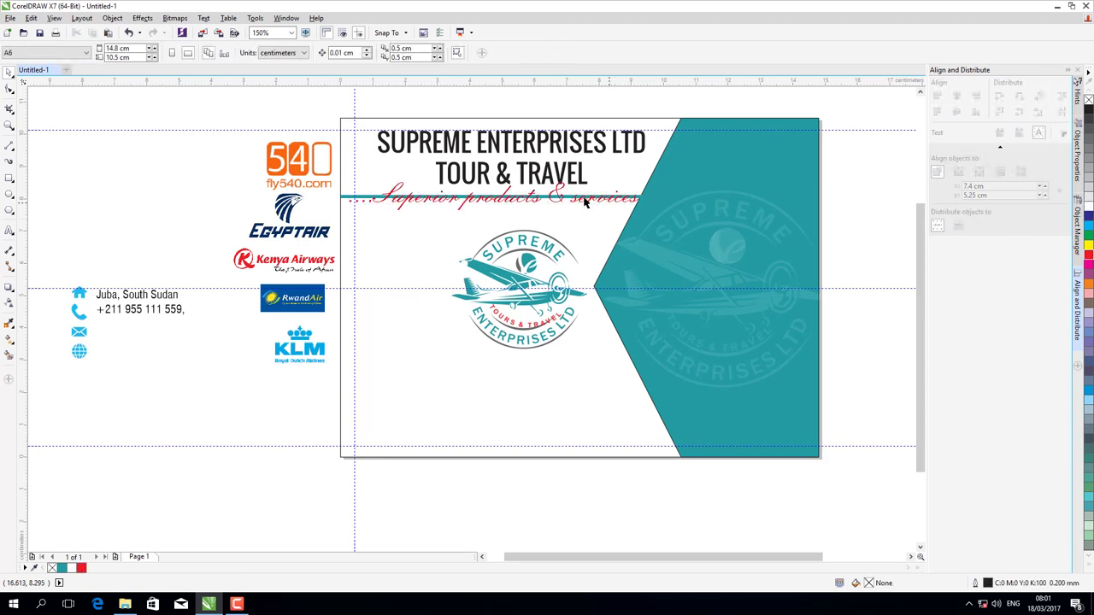
left_click(585, 202)
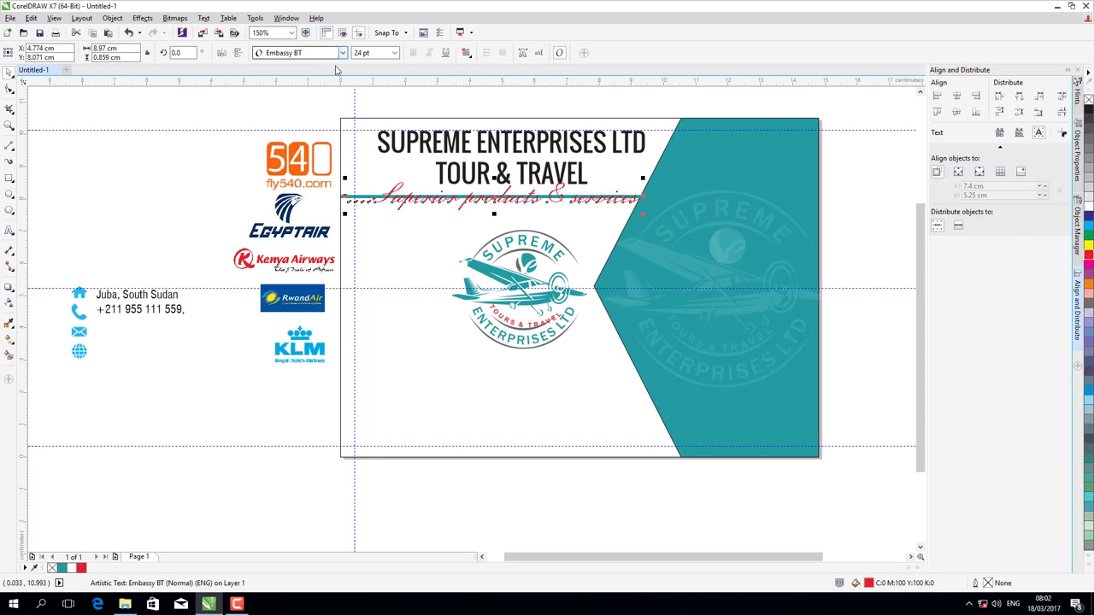
- Set the tagline in Freehand521 BT at 16 pt
left_click(341, 53)
mouse_move(323, 167)
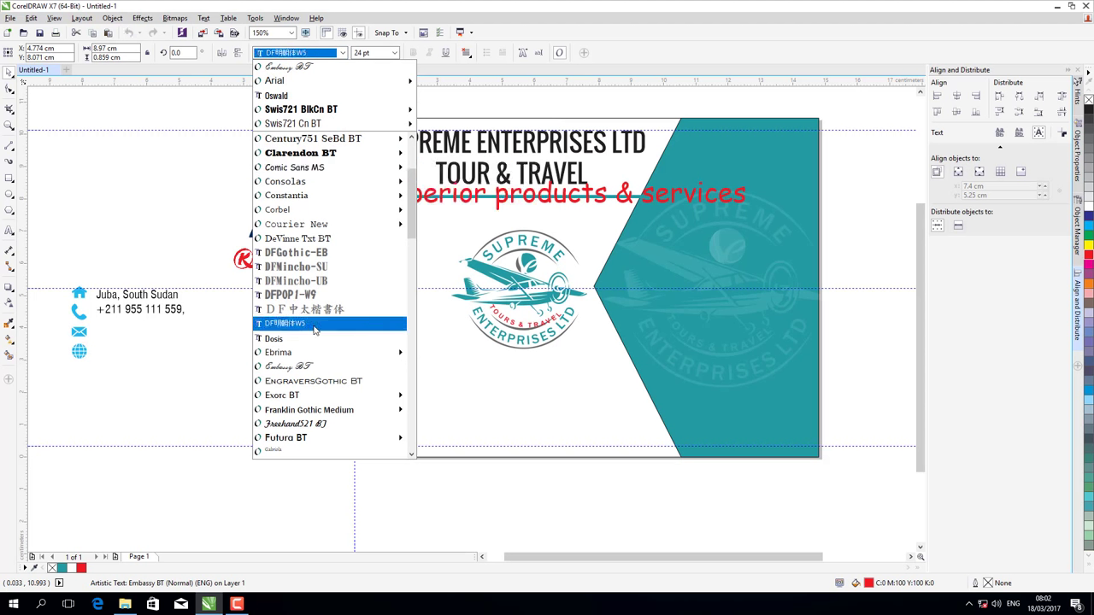
left_click(314, 424)
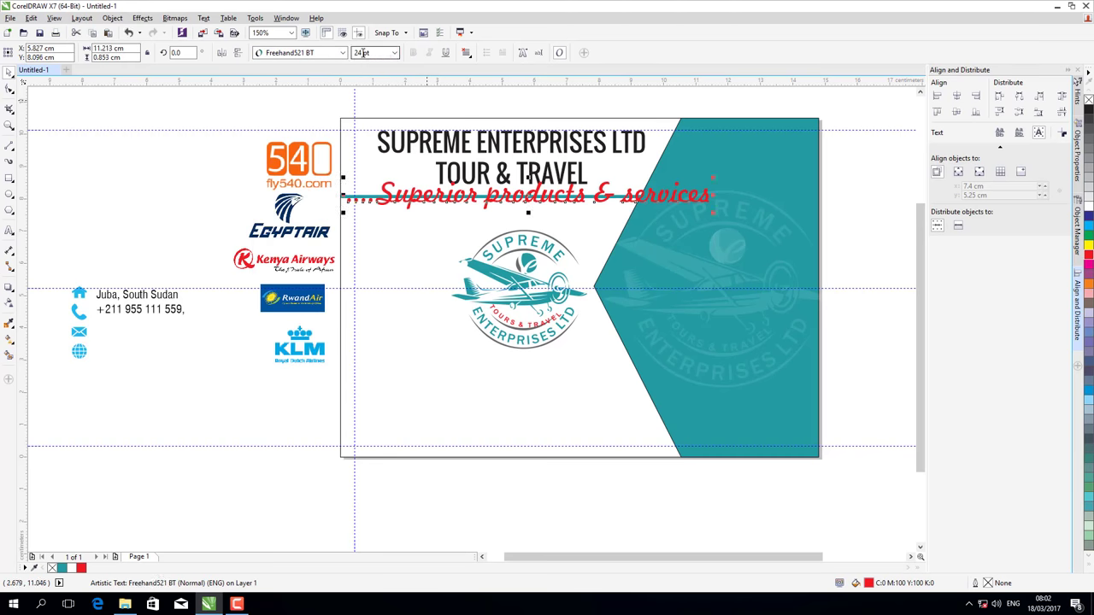
type("12")
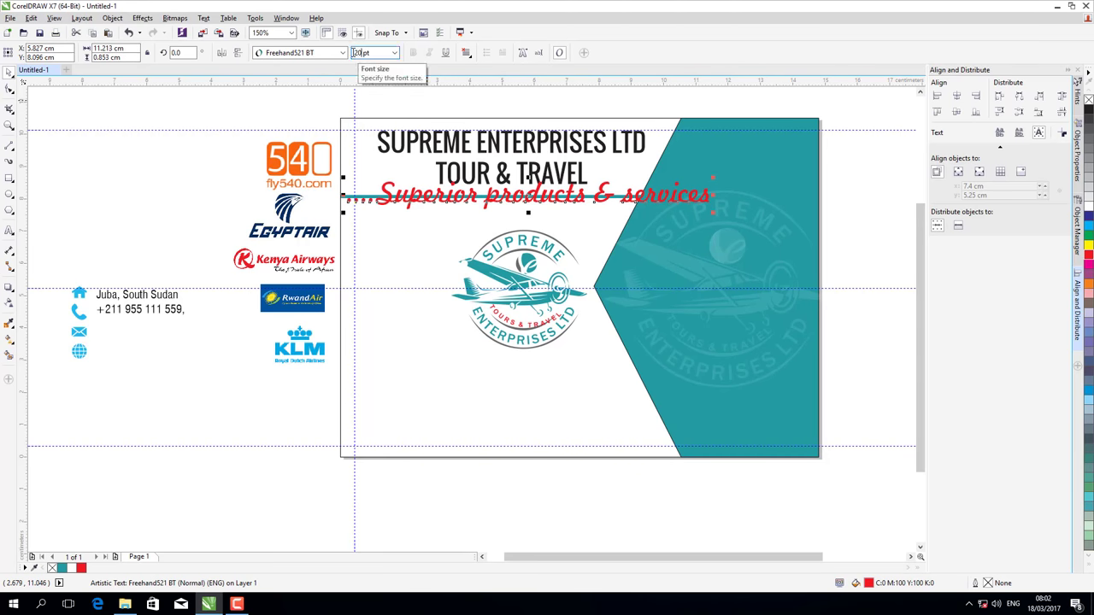
key("Return")
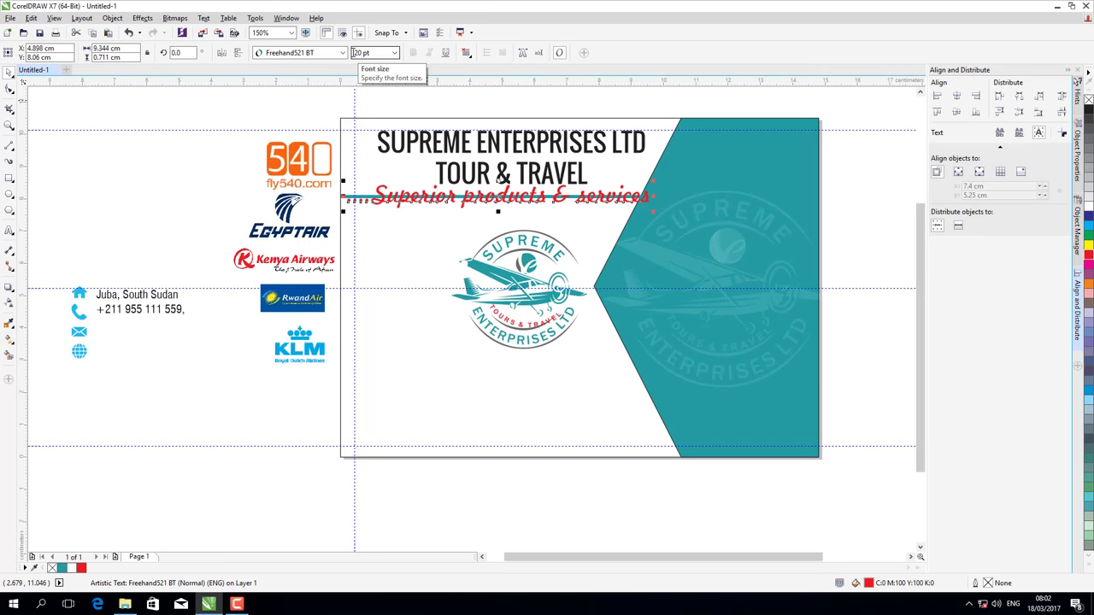
triple_click(356, 53)
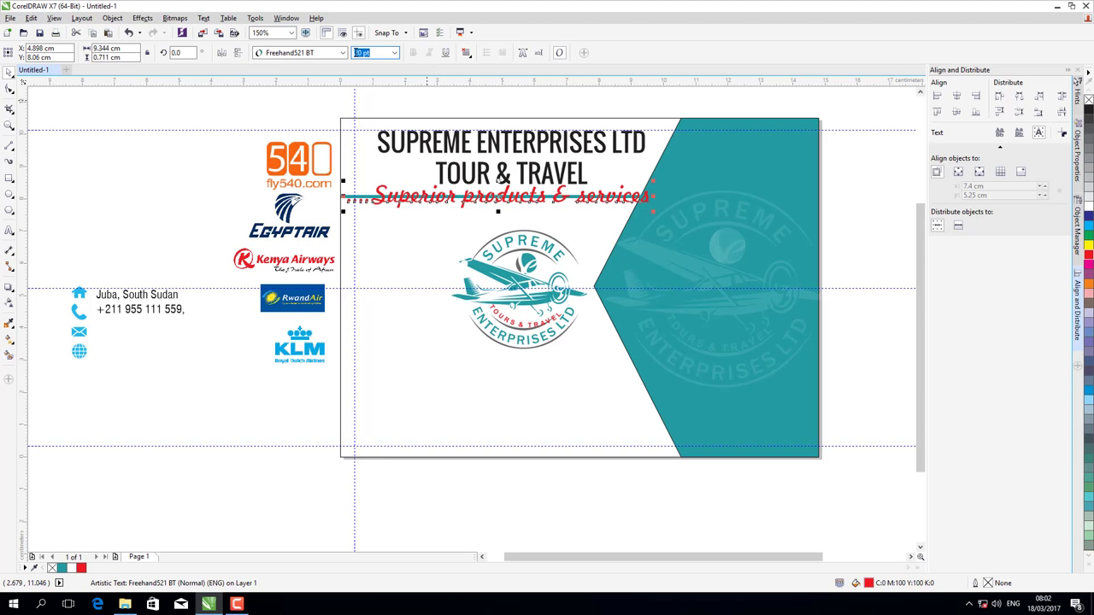
type("16")
key("Return")
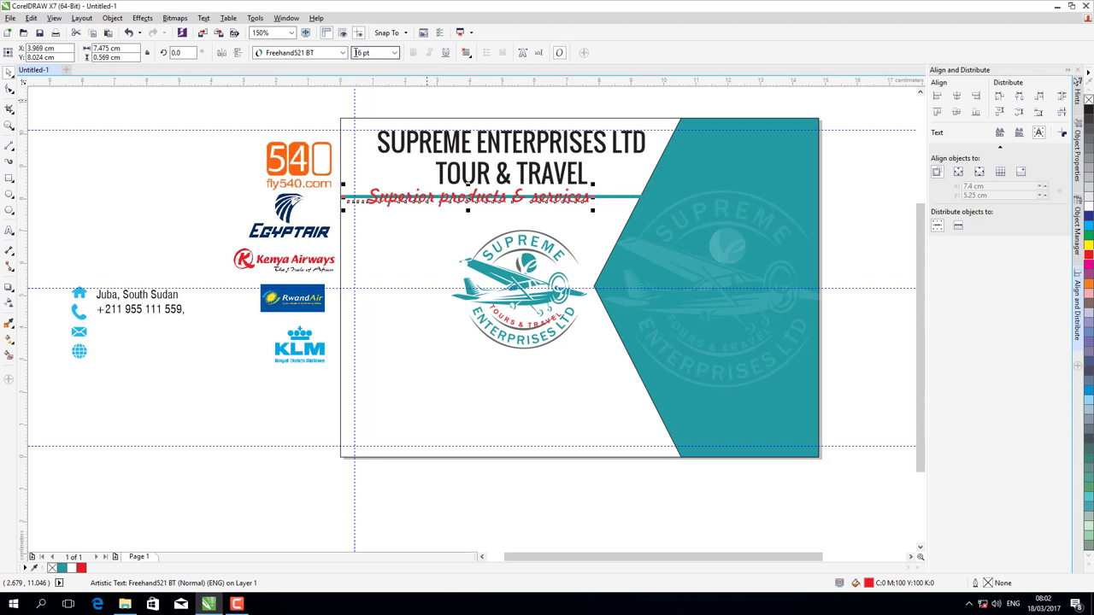
- Lower the teal line slightly and add a vertical guide across the card
left_click(623, 203)
left_click_drag(623, 204, 623, 208)
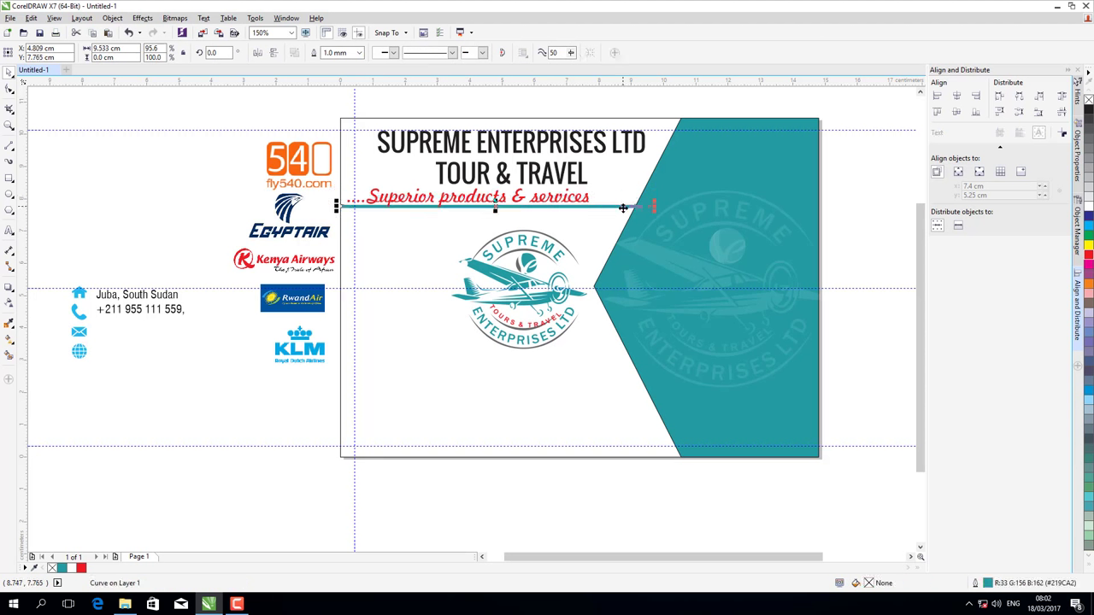
left_click(523, 174)
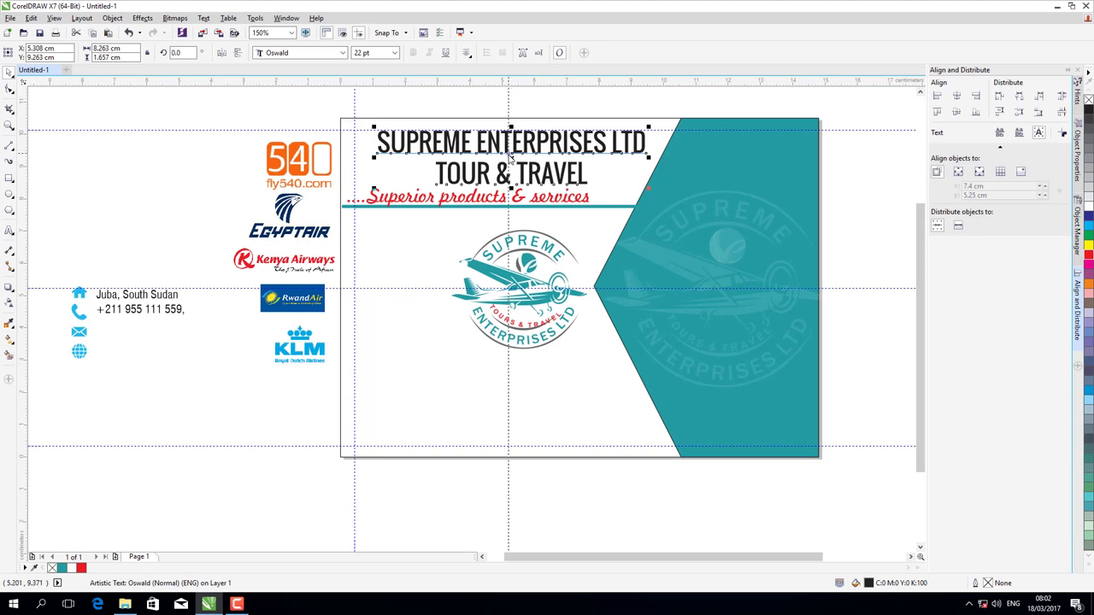
left_click_drag(21, 158, 511, 158)
key("Escape")
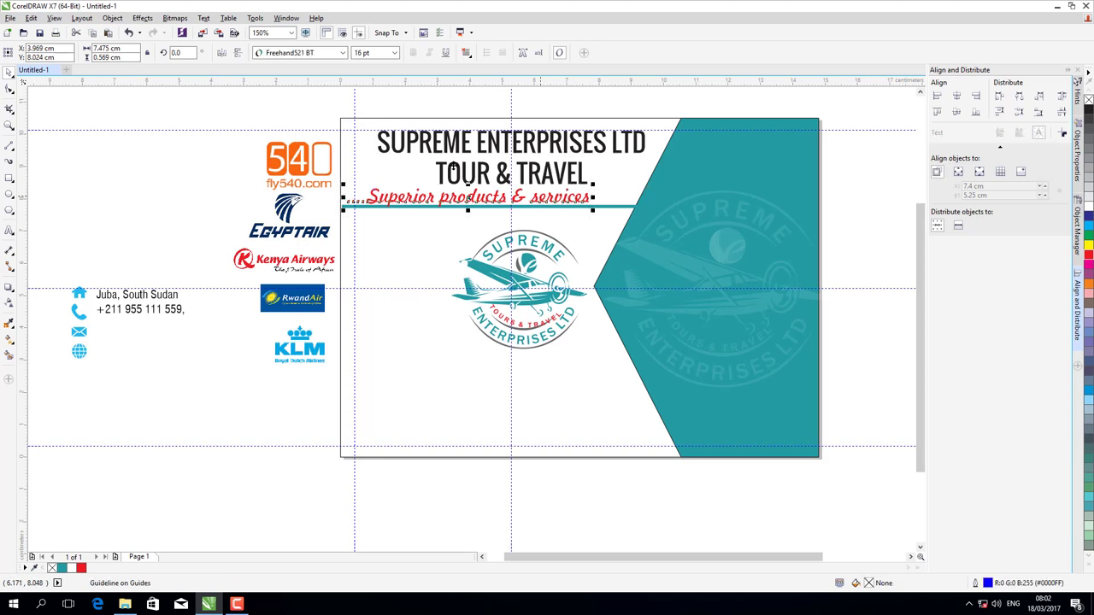
- Centre the title block objects on each other and shift the block right
left_click_drag(617, 220, 647, 220)
left_click(958, 99)
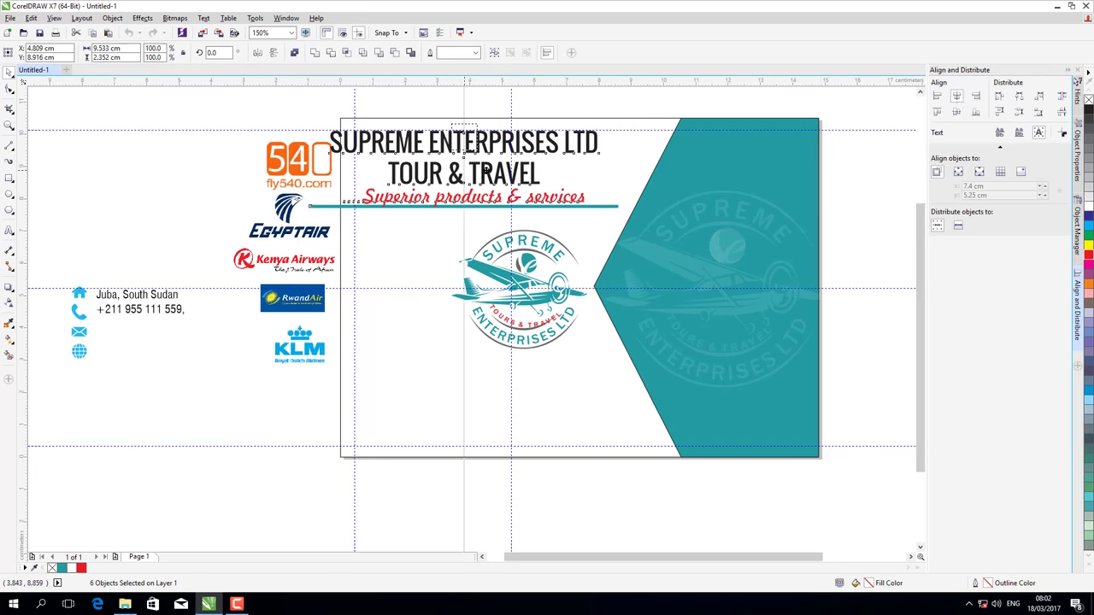
left_click_drag(486, 171, 510, 171)
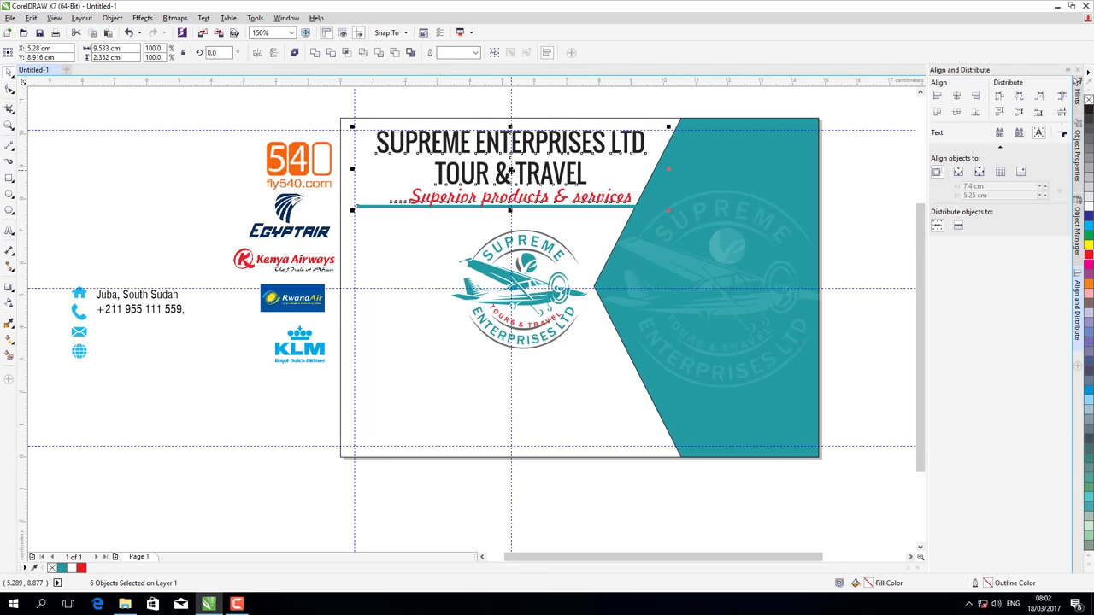
left_click(200, 95)
- Nudge the teal line under the tagline up slightly
left_click(399, 207)
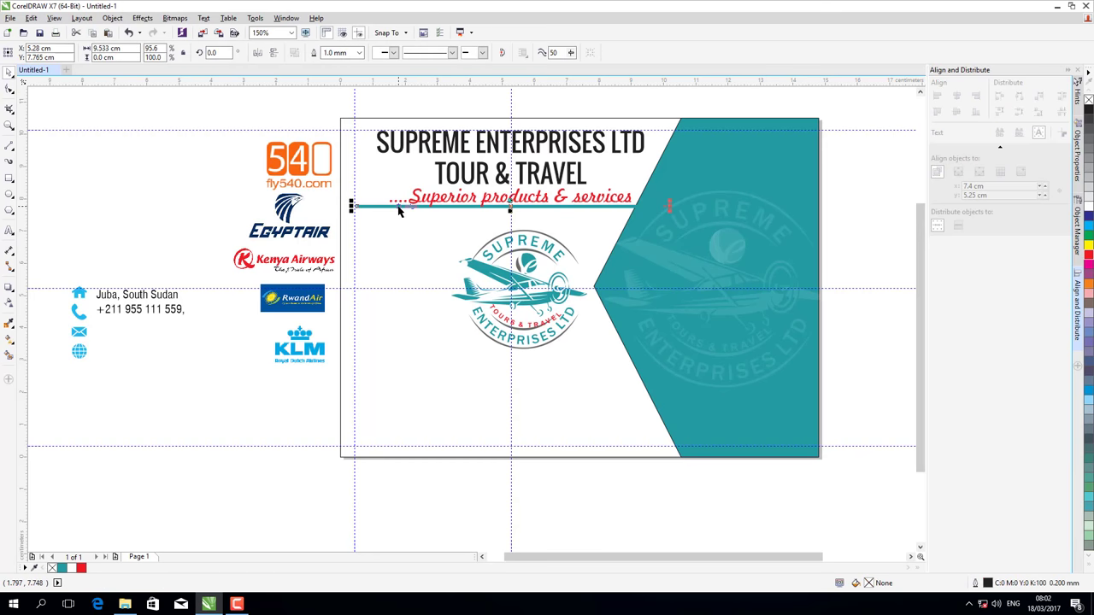
left_click(398, 211)
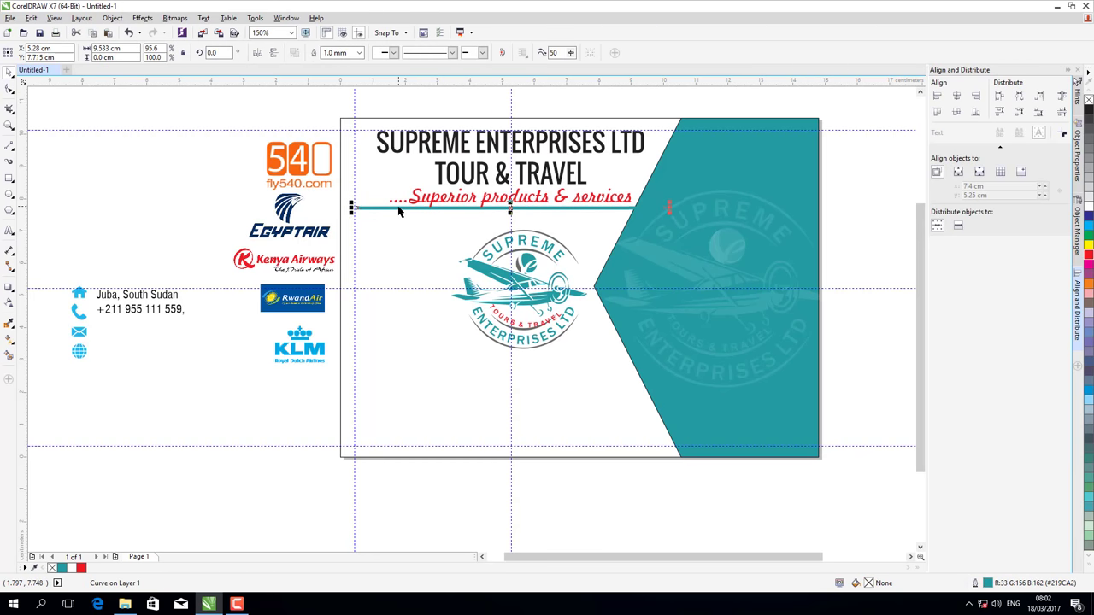
key("Up")
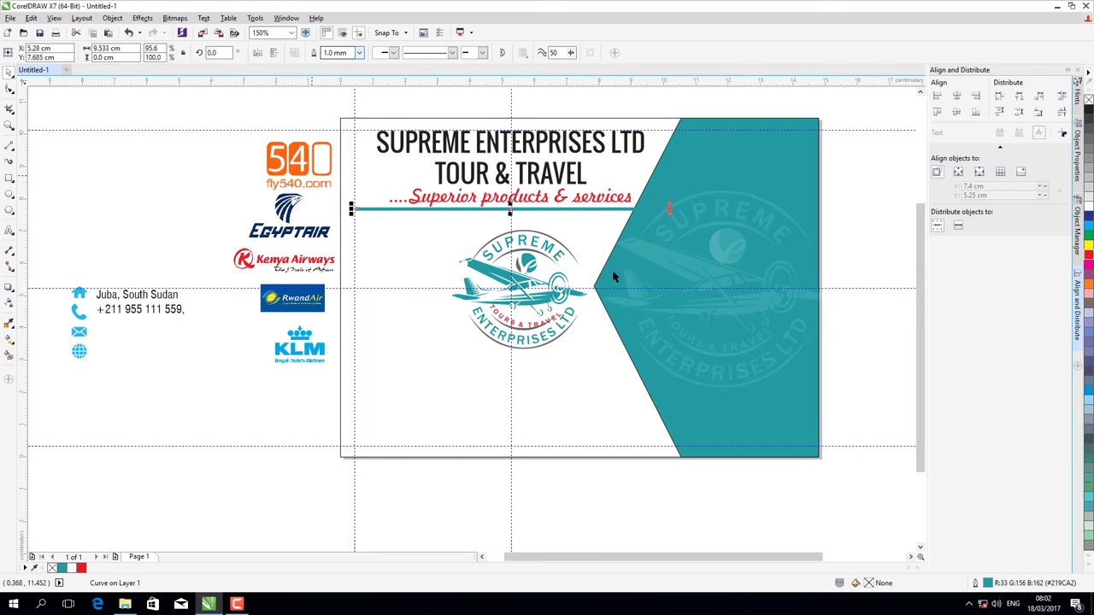
- Delete the vertical and horizontal guides crossing the card's middle
left_click(511, 105)
key("Delete")
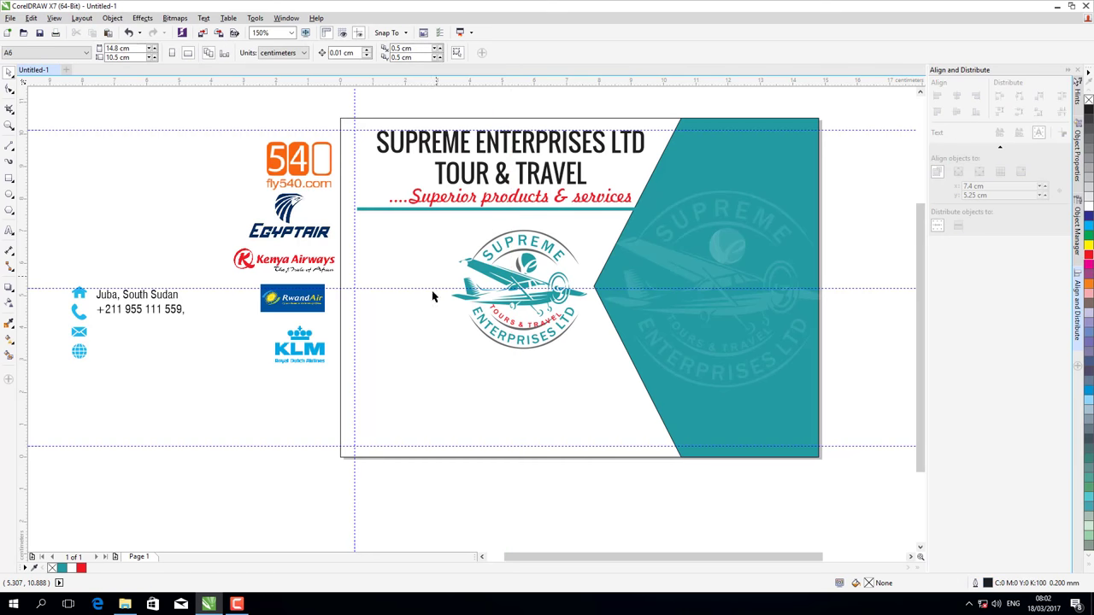
left_click(424, 288)
key("Delete")
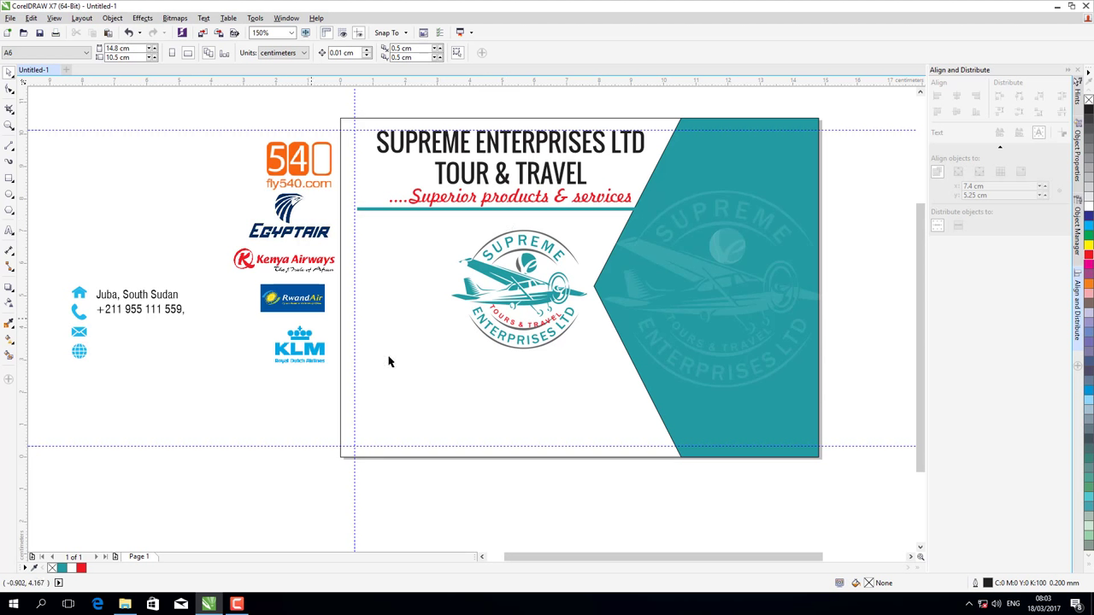
- Move the 540, EgyptAir and RwandAir logos onto the card's left side
left_click(298, 159)
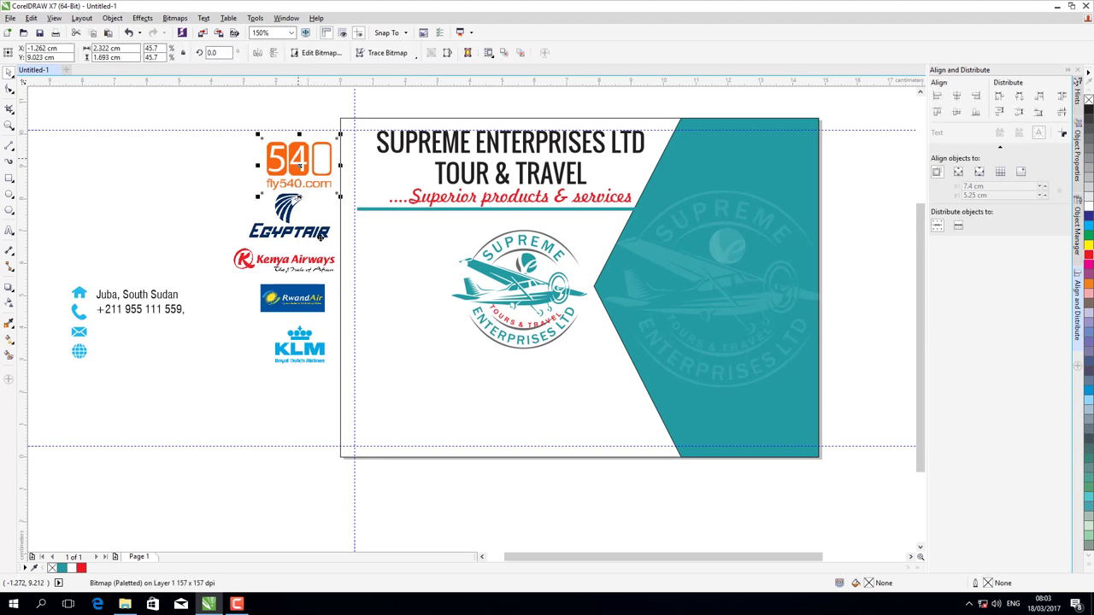
left_click_drag(299, 158, 391, 241)
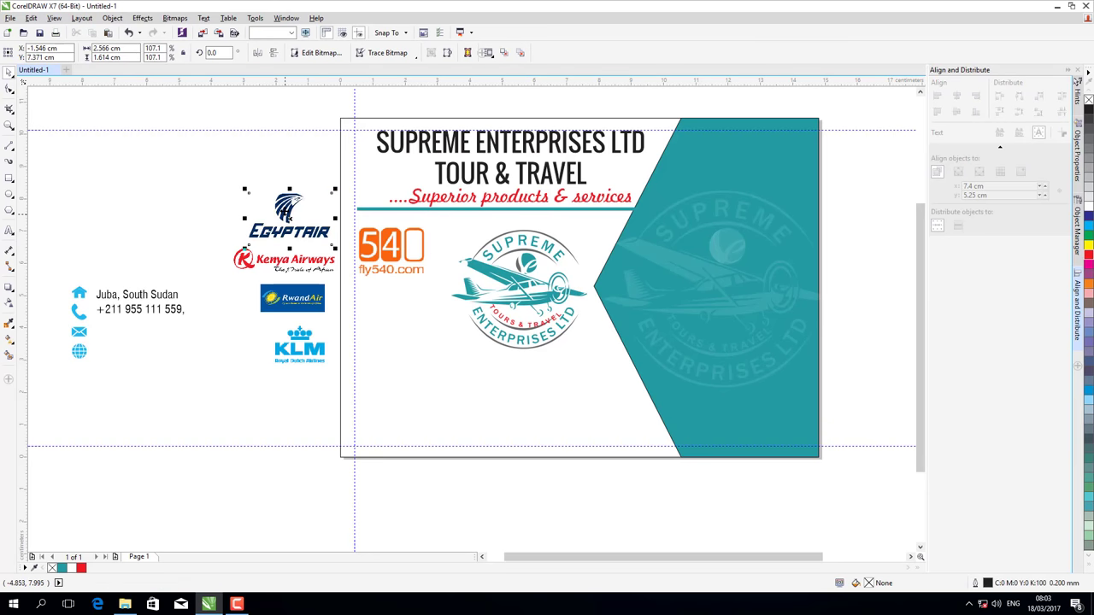
left_click_drag(288, 221, 399, 308)
left_click_drag(285, 297, 380, 346)
left_click(393, 305)
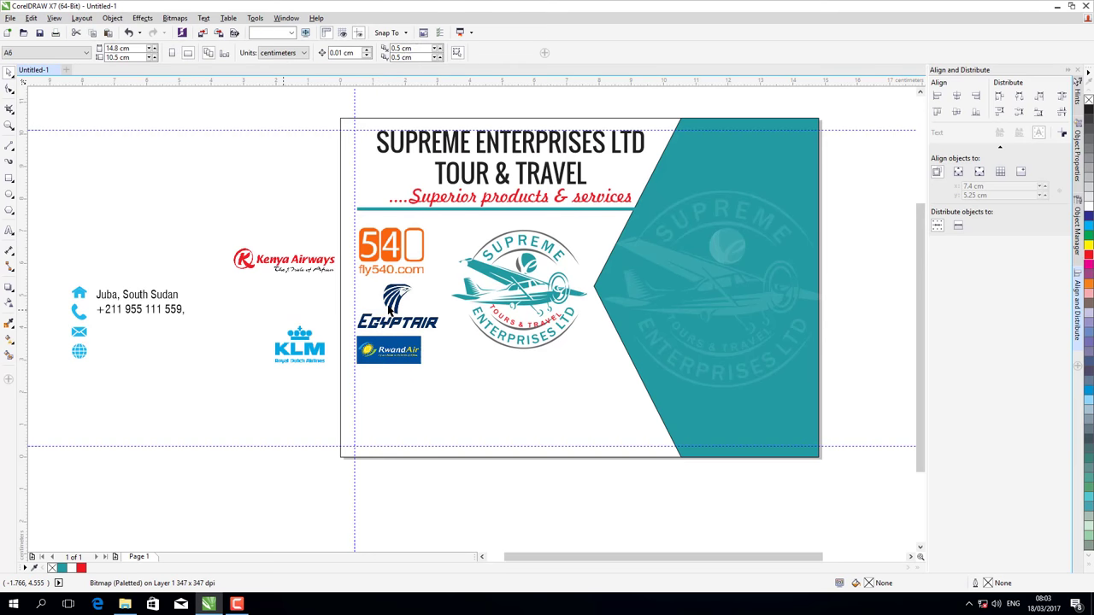
left_click_drag(393, 305, 390, 306)
left_click(377, 258)
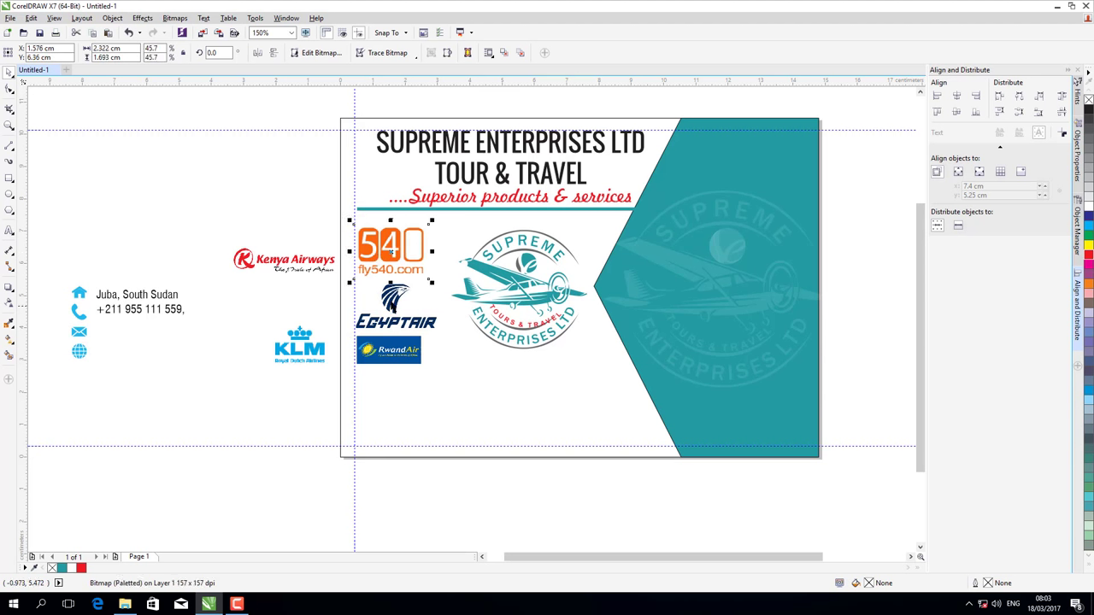
left_click_drag(391, 304, 358, 379)
- Add a shrunken Kenya Airways logo and the KLM logo, tightening the column's stacking
left_click_drag(280, 265, 407, 301)
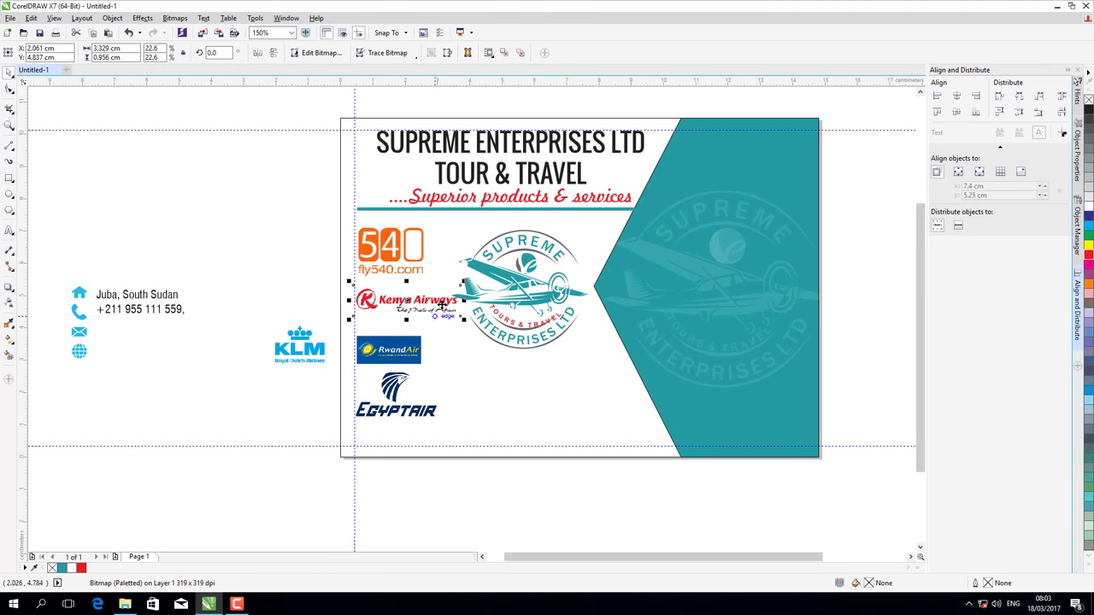
left_click_drag(464, 319, 447, 314)
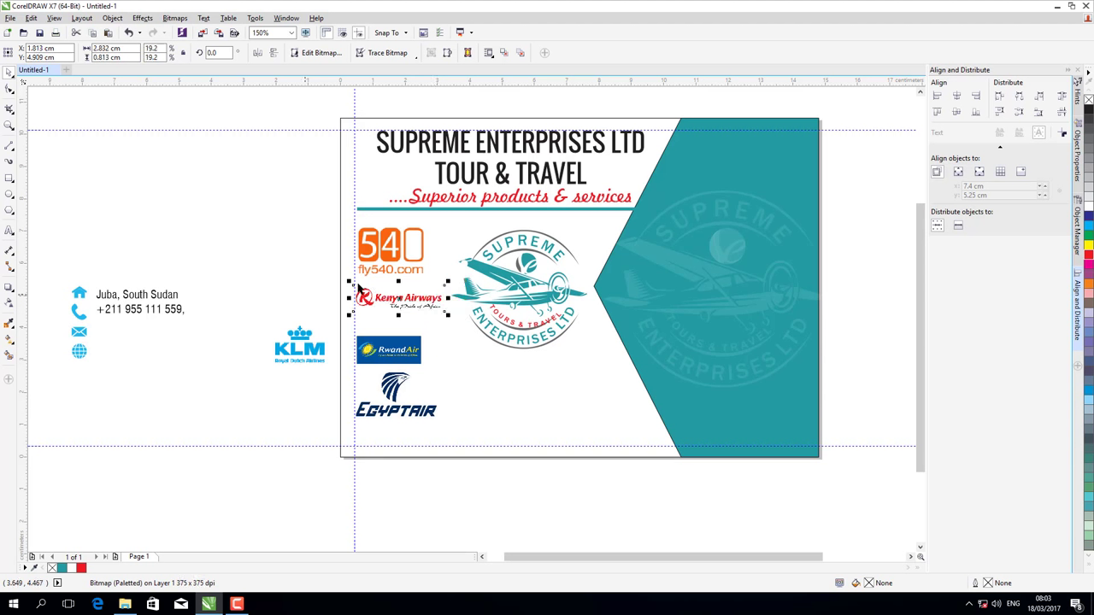
left_click_drag(359, 291, 357, 289)
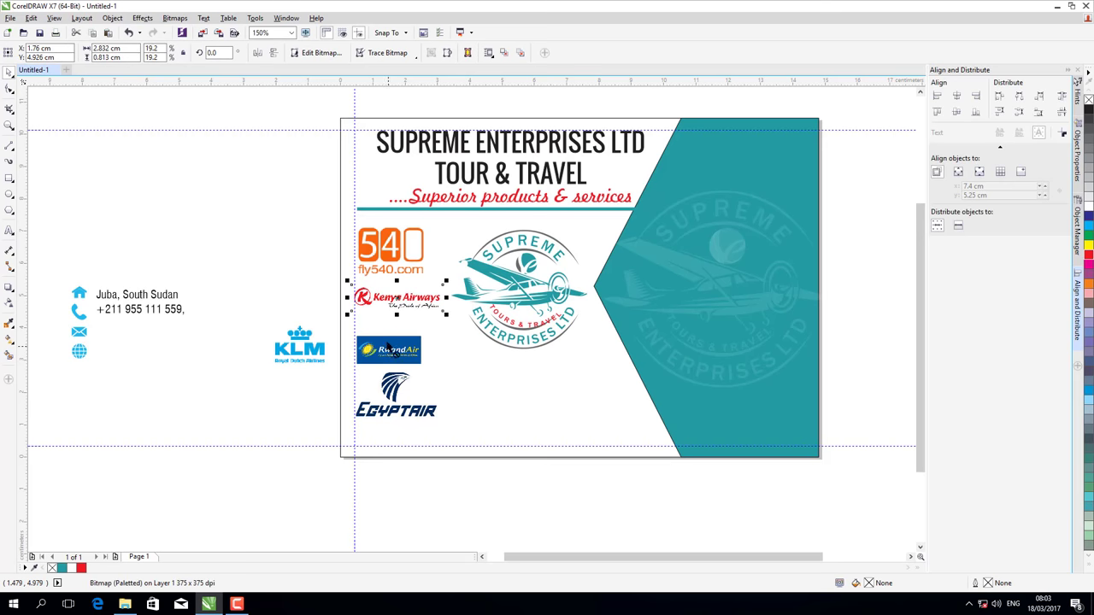
left_click_drag(389, 346, 389, 333)
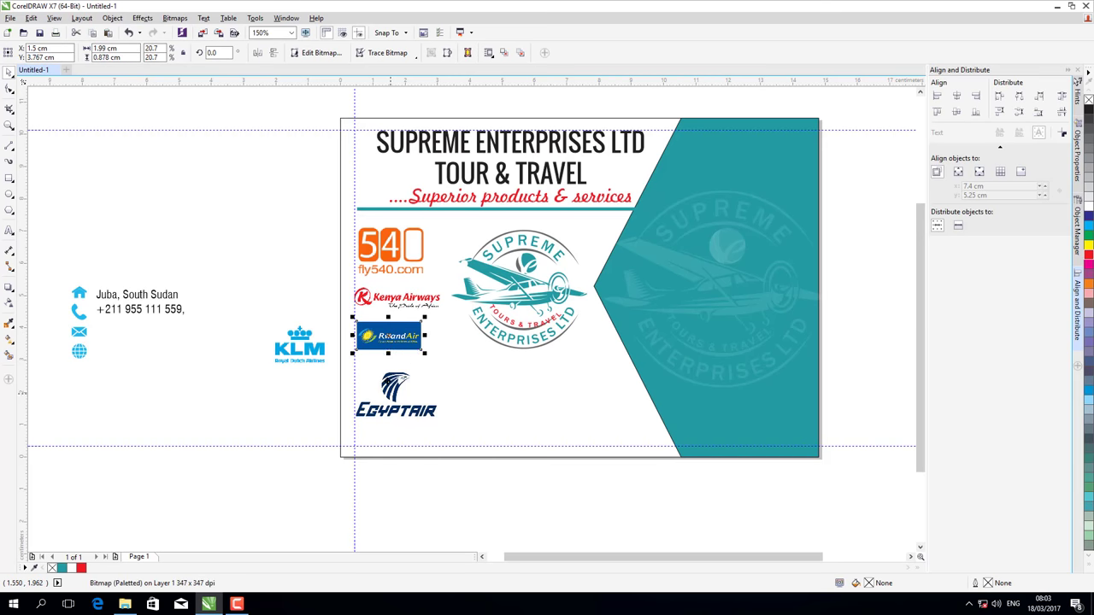
left_click_drag(393, 395, 393, 373)
left_click(311, 349)
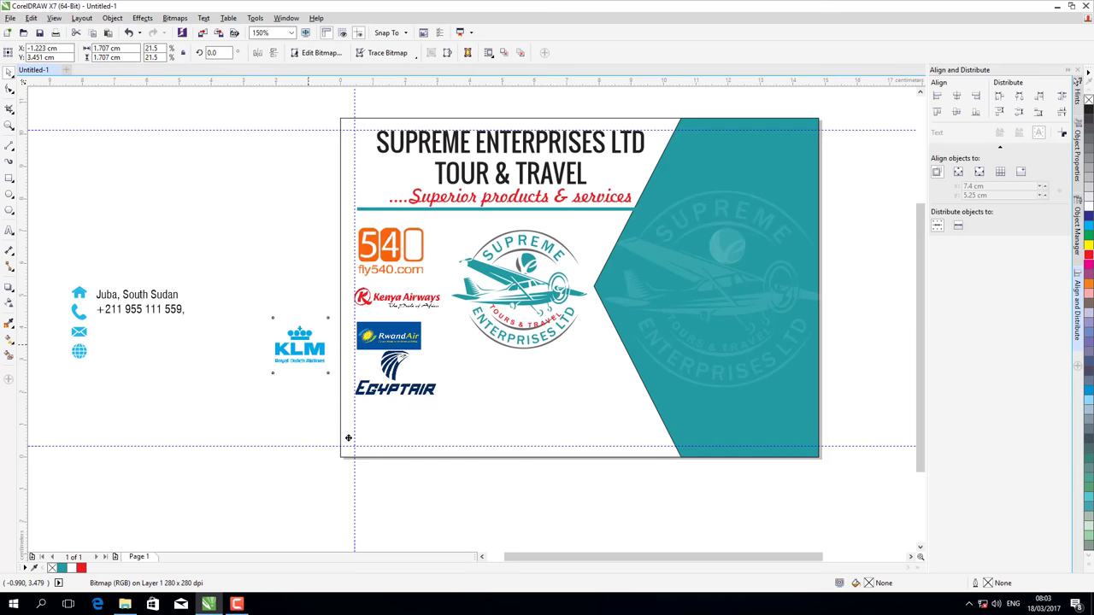
left_click_drag(348, 437, 384, 427)
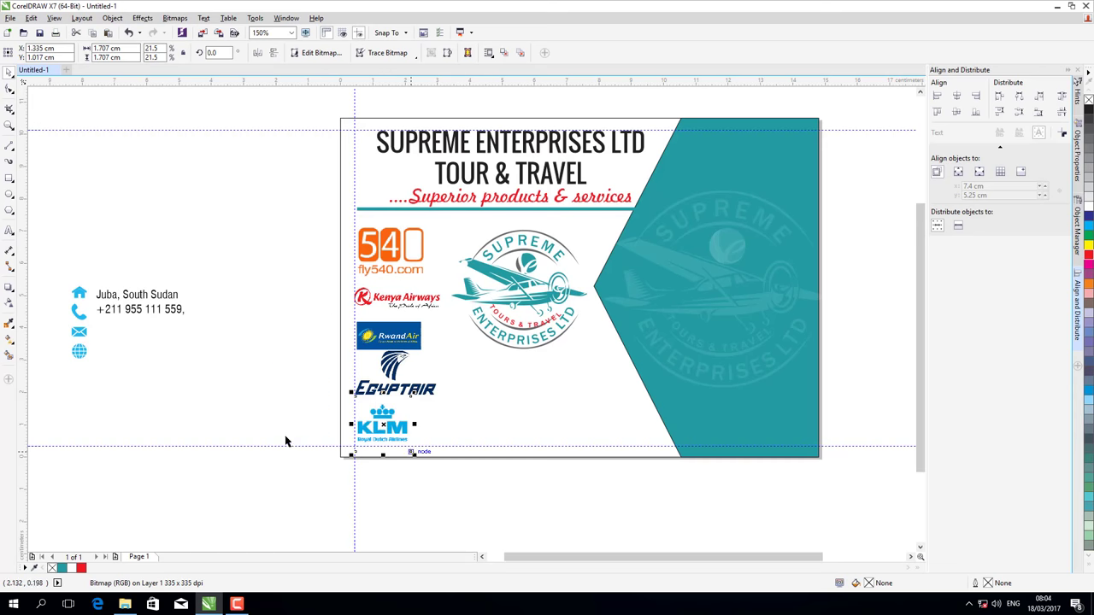
left_click(353, 426)
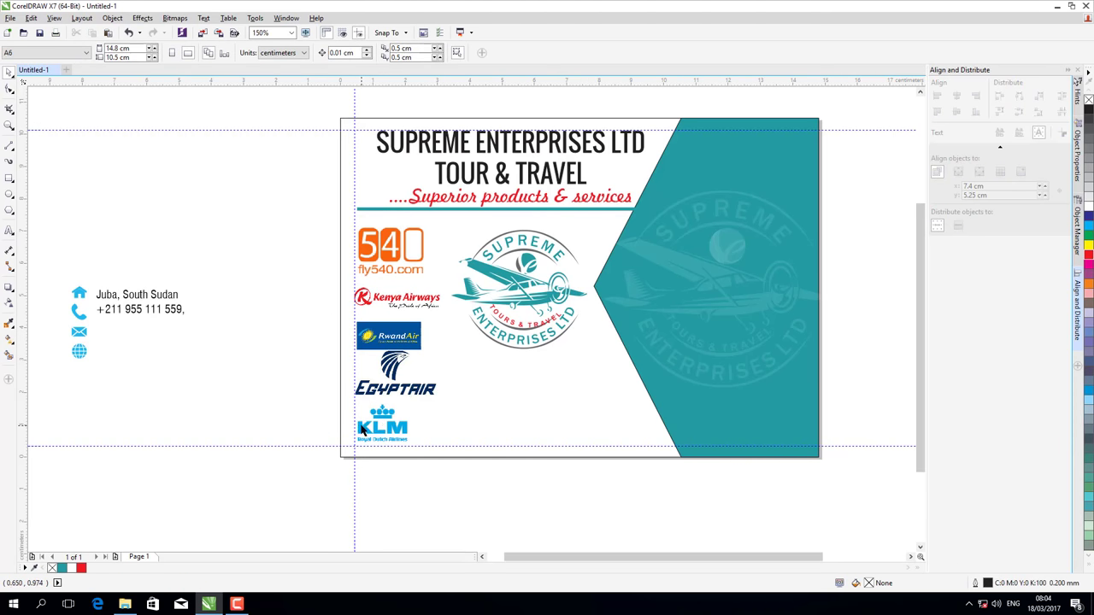
scroll(311, 391, "down", 1)
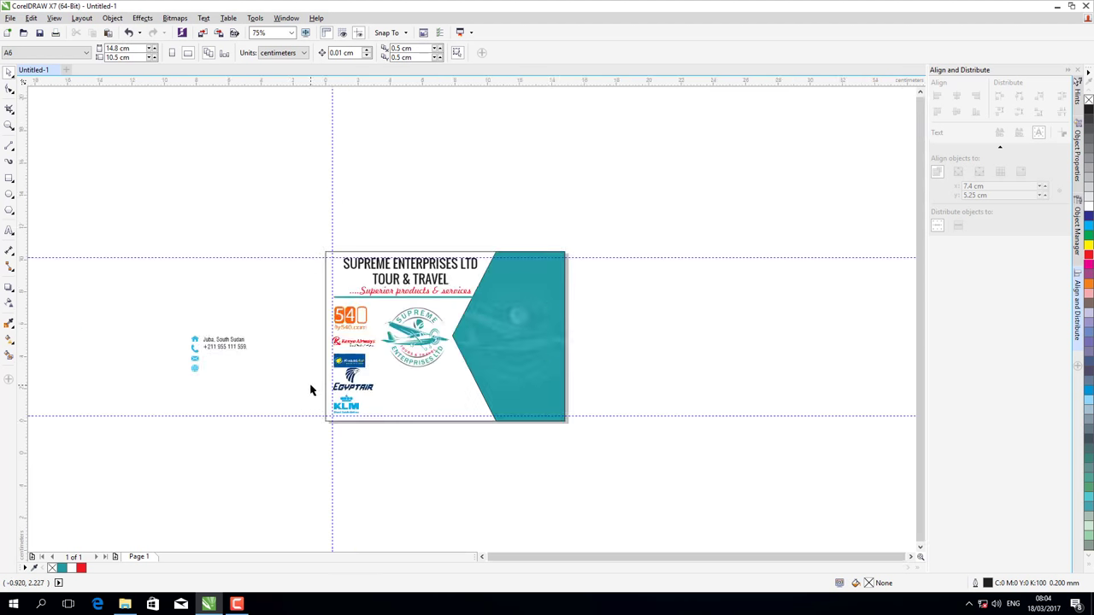
scroll(311, 390, "up", 1)
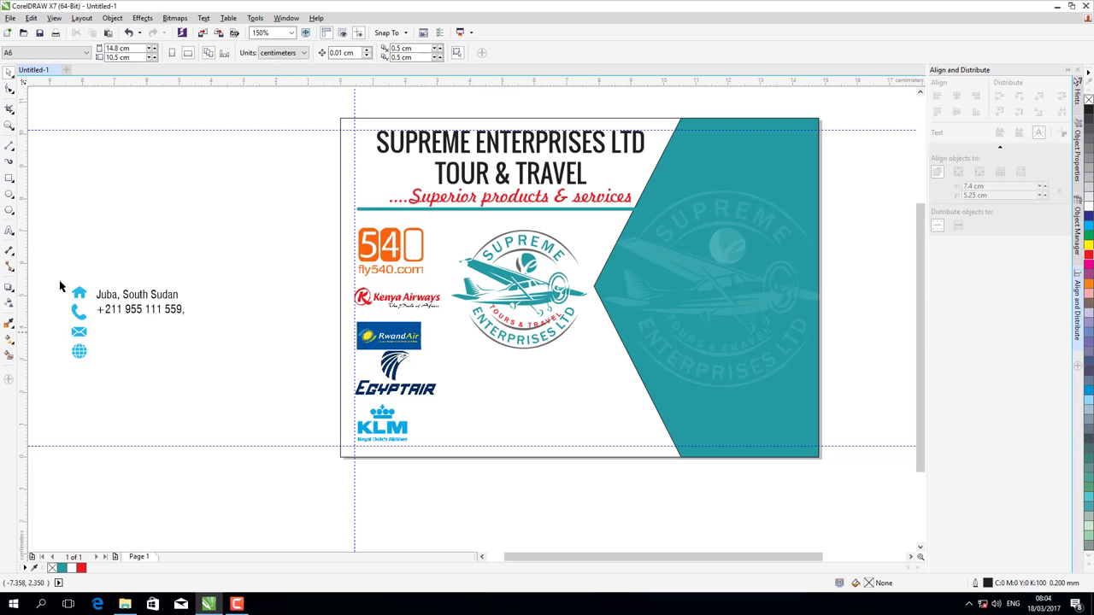
- Move the four contact icons onto the card beneath the emblem
left_click_drag(60, 280, 98, 377)
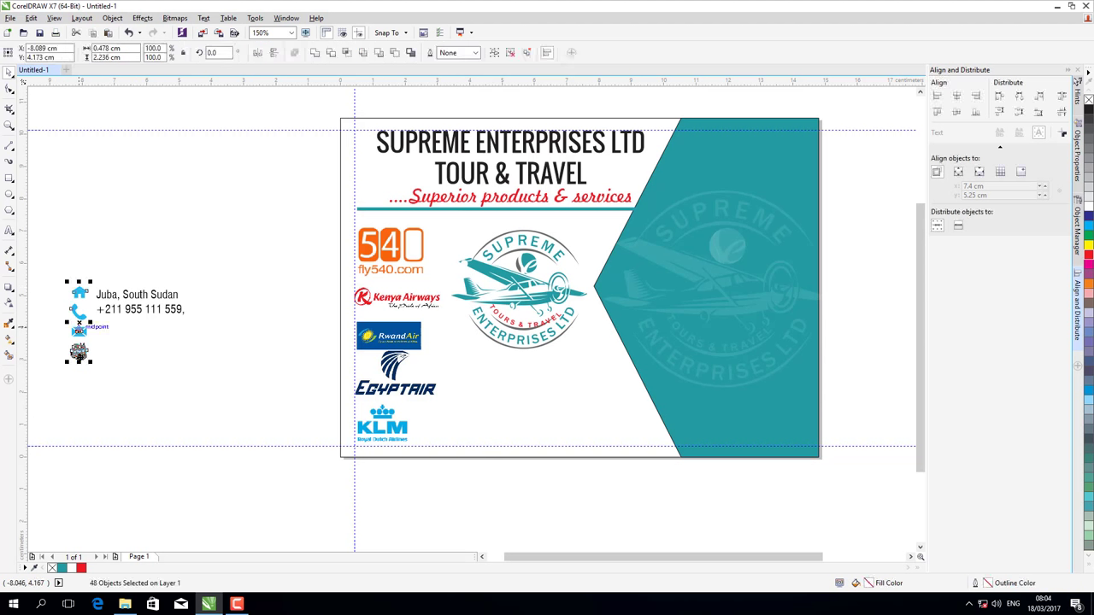
left_click_drag(80, 324, 502, 399)
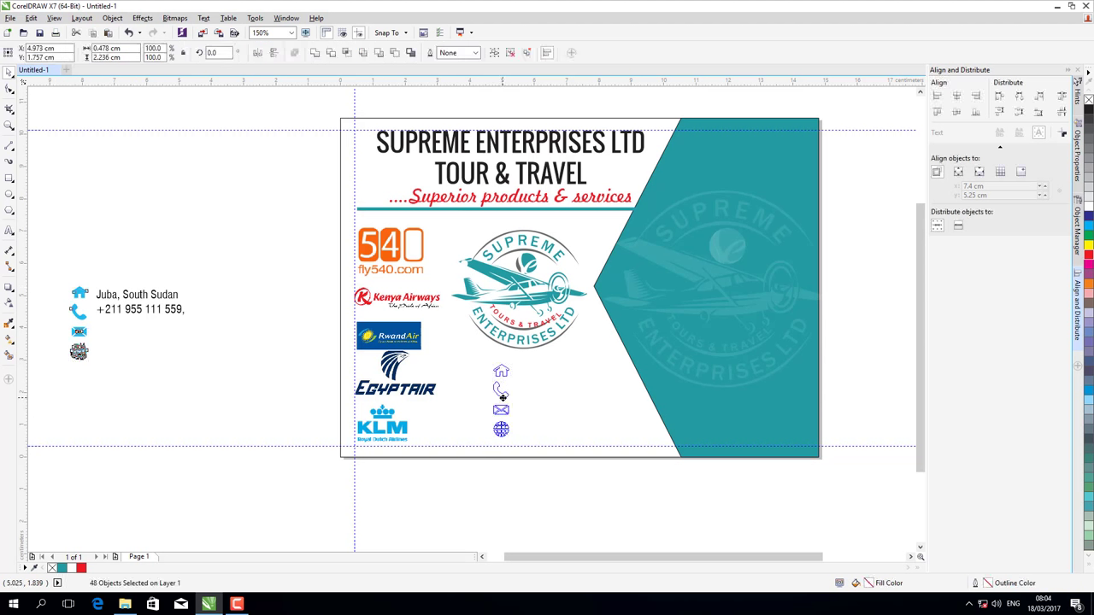
left_click(276, 399)
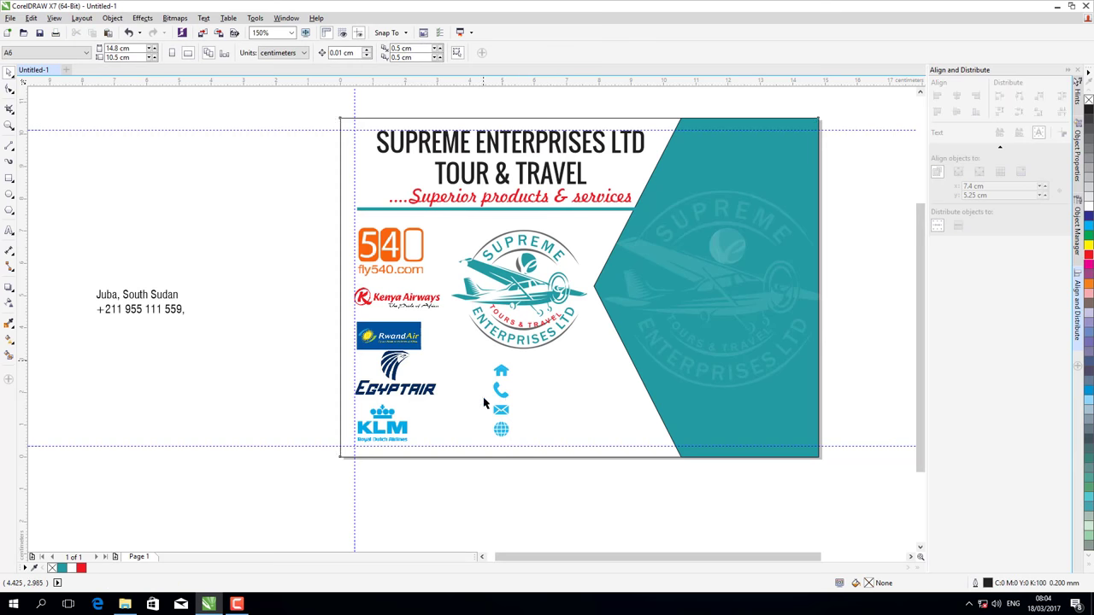
left_click_drag(484, 403, 498, 426)
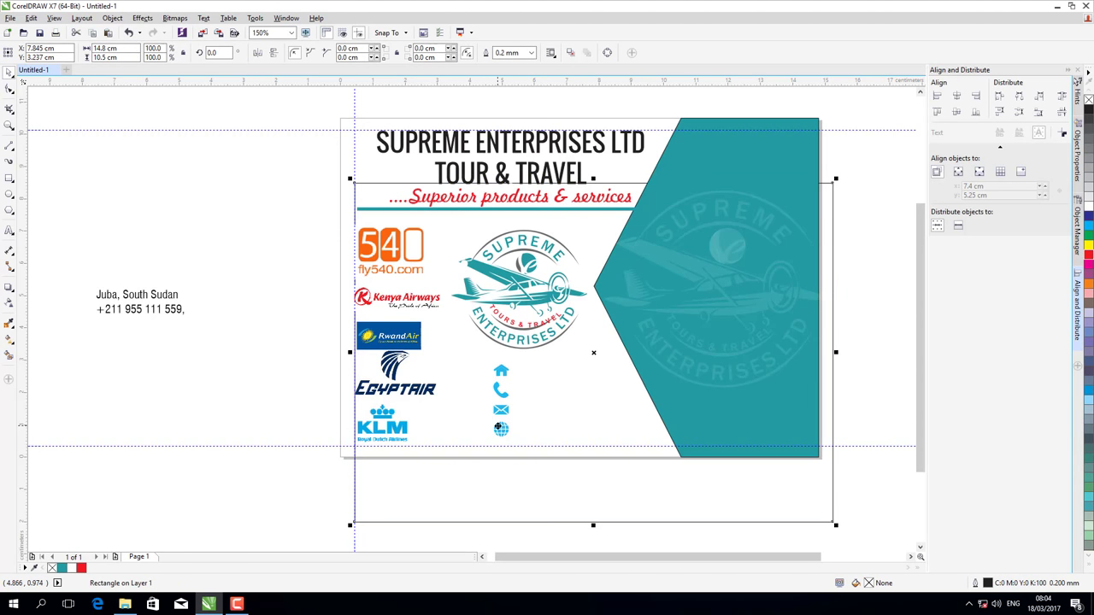
key("Delete")
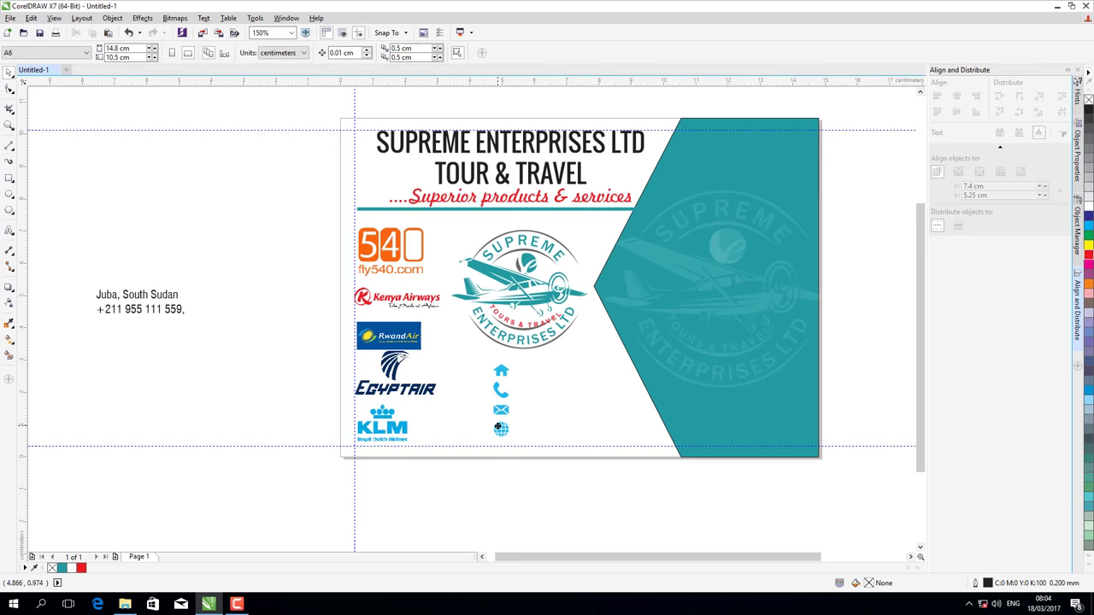
left_click_drag(471, 358, 526, 450)
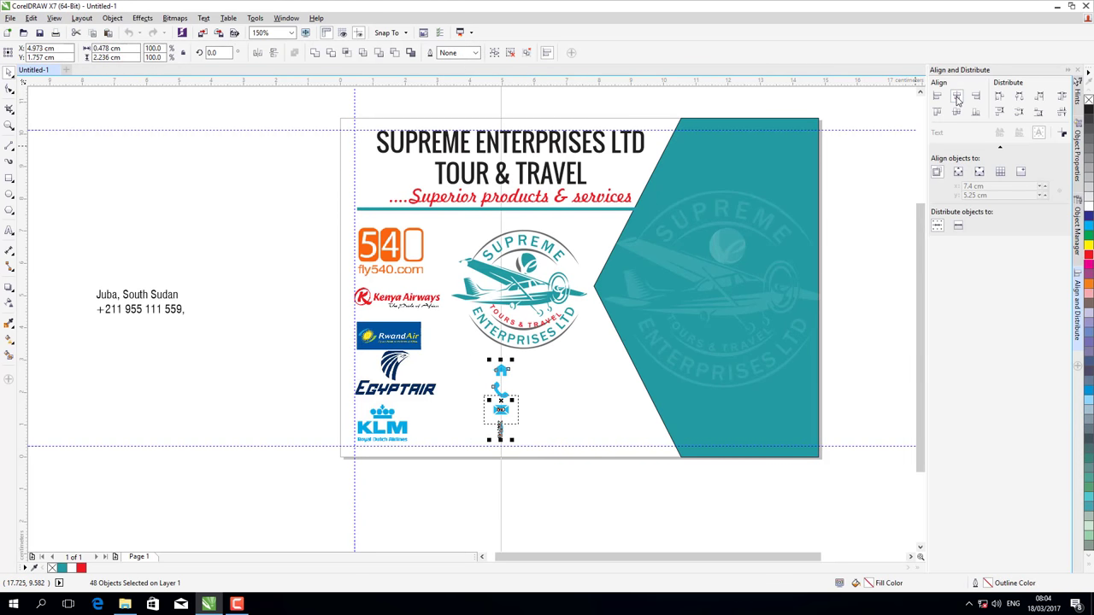
left_click(533, 460)
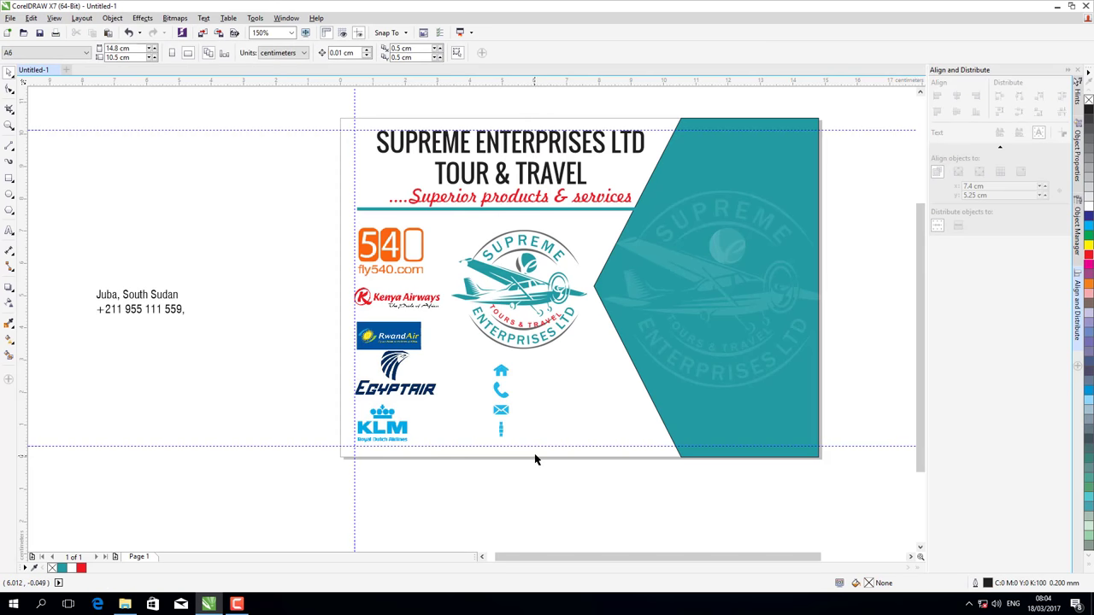
key("ctrl+z")
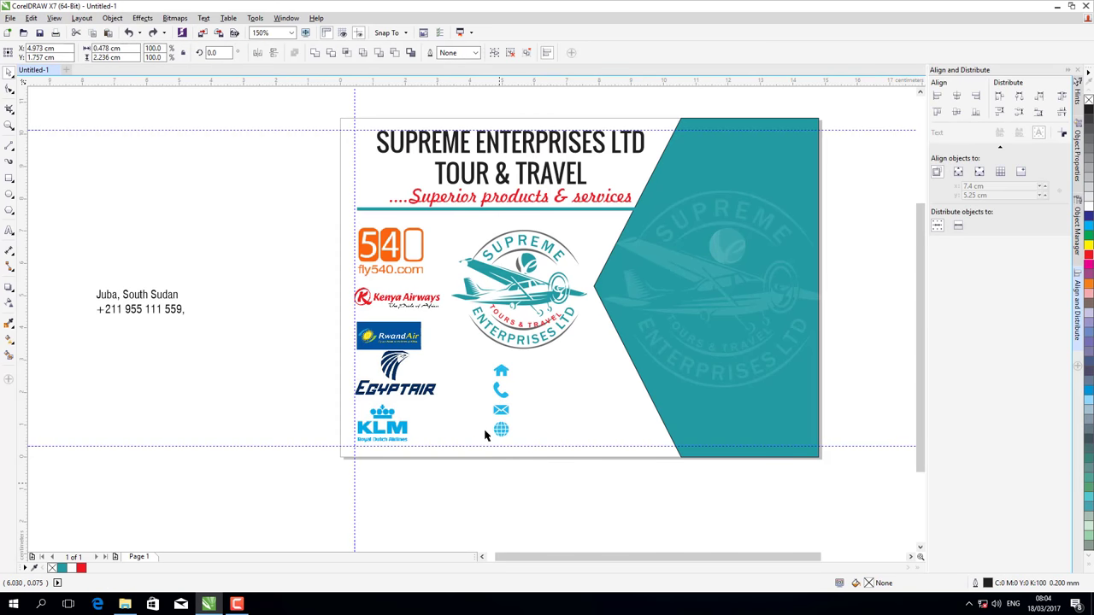
- Make the globe icon teal and centre all four icons in one vertical column
left_click(494, 431)
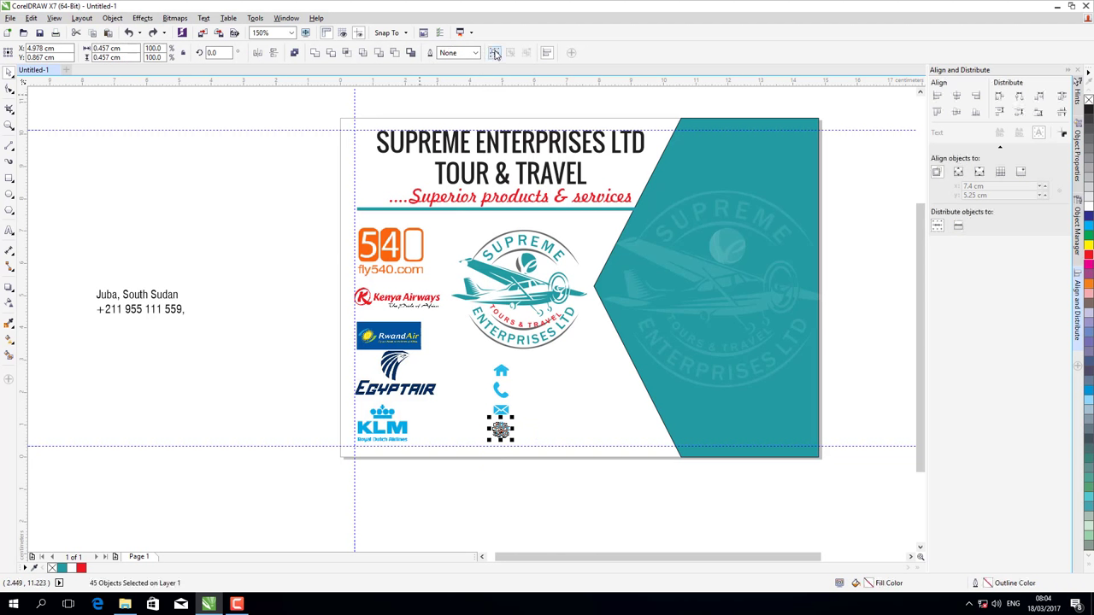
left_click(495, 53)
left_click_drag(557, 487, 479, 350)
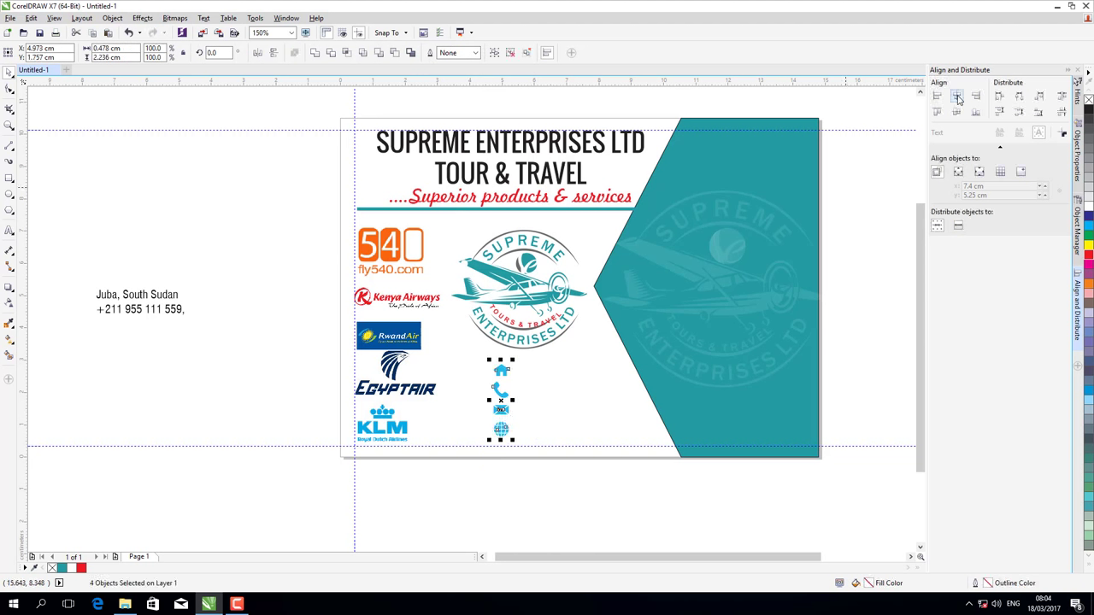
left_click(956, 96)
left_click(581, 483)
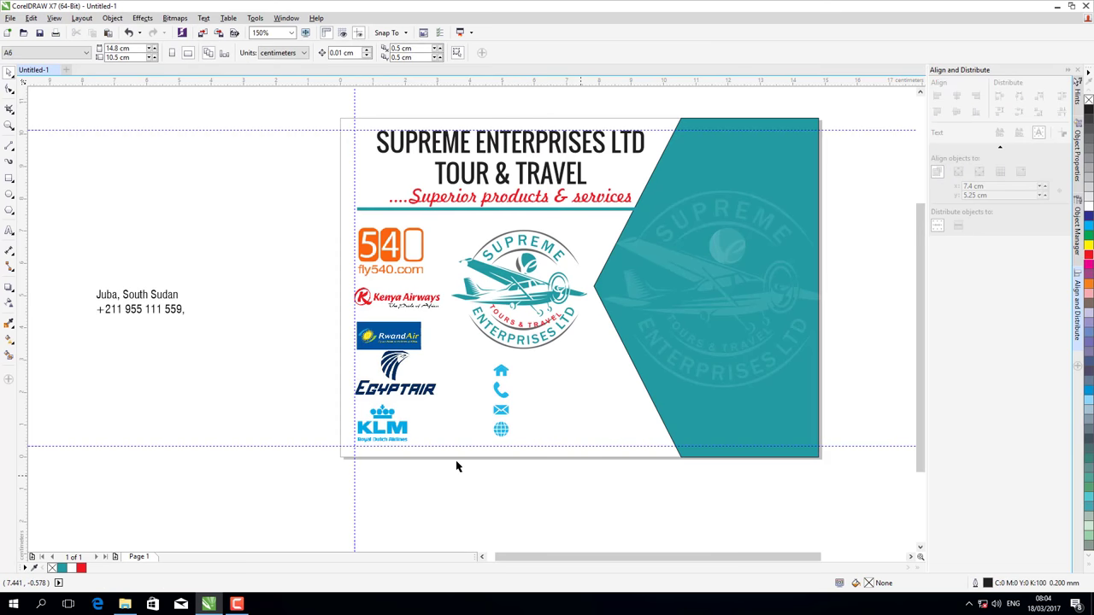
- Place the city and country text beside the home icon and the phone number beside the phone icon
left_click(124, 299)
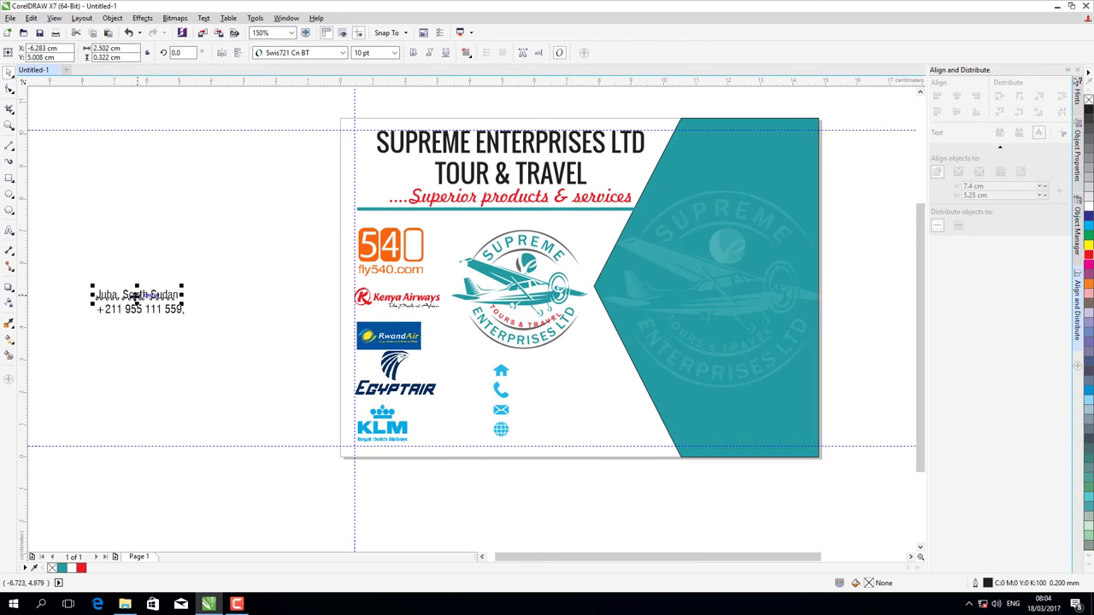
left_click_drag(124, 299, 553, 370)
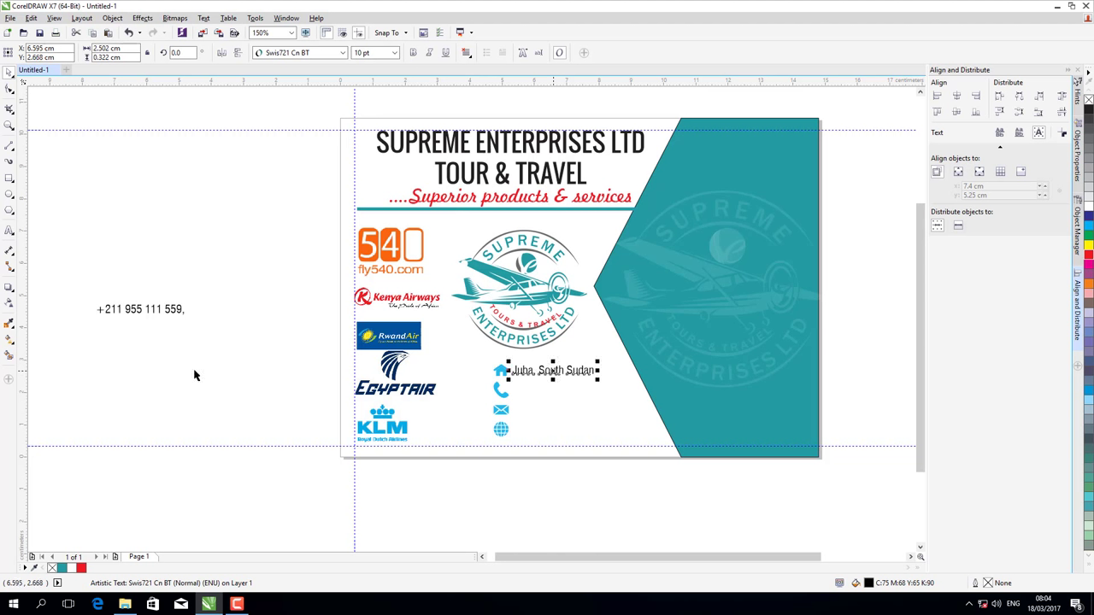
left_click(139, 309)
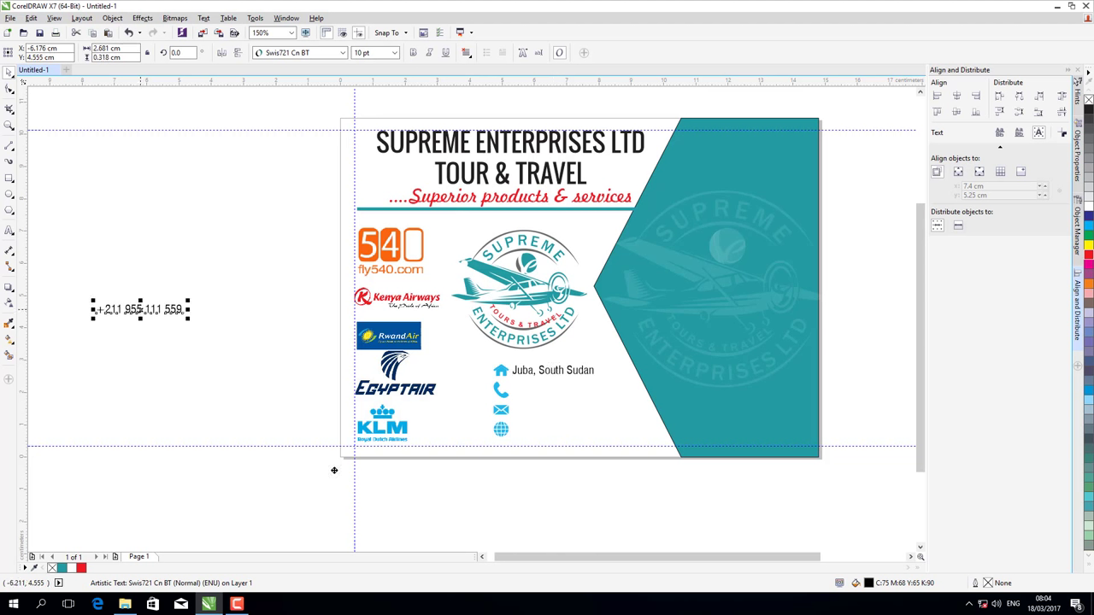
left_click_drag(334, 470, 553, 392)
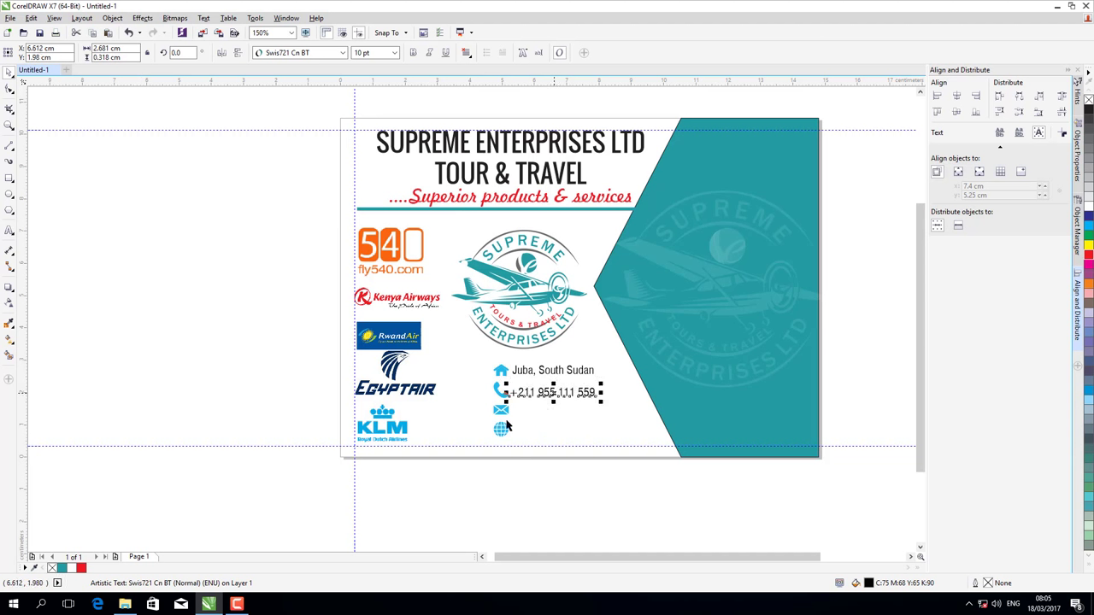
left_click(505, 413)
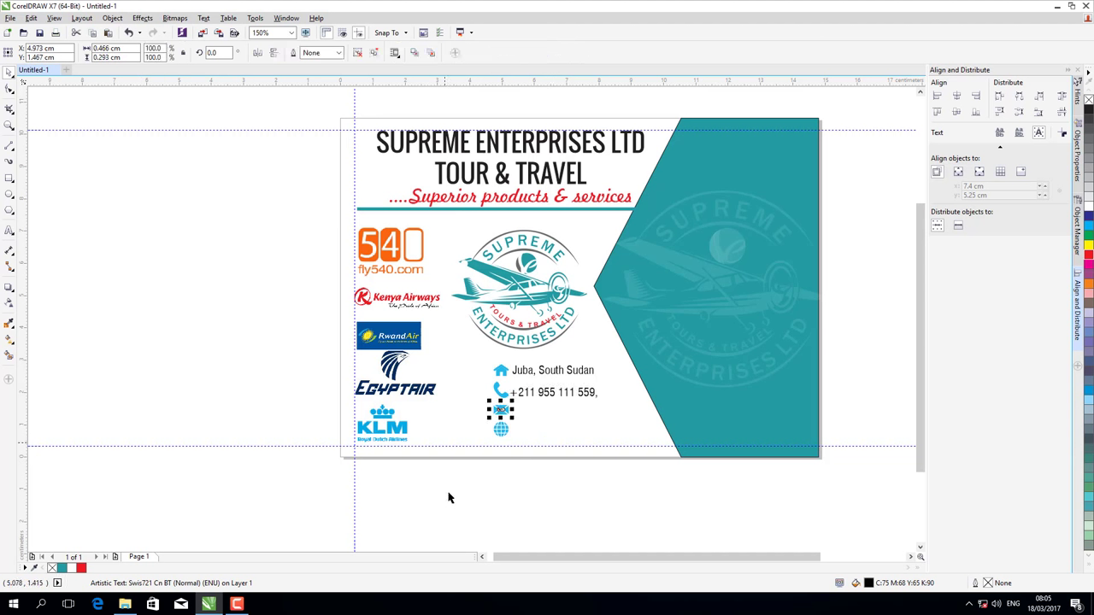
left_click(175, 441)
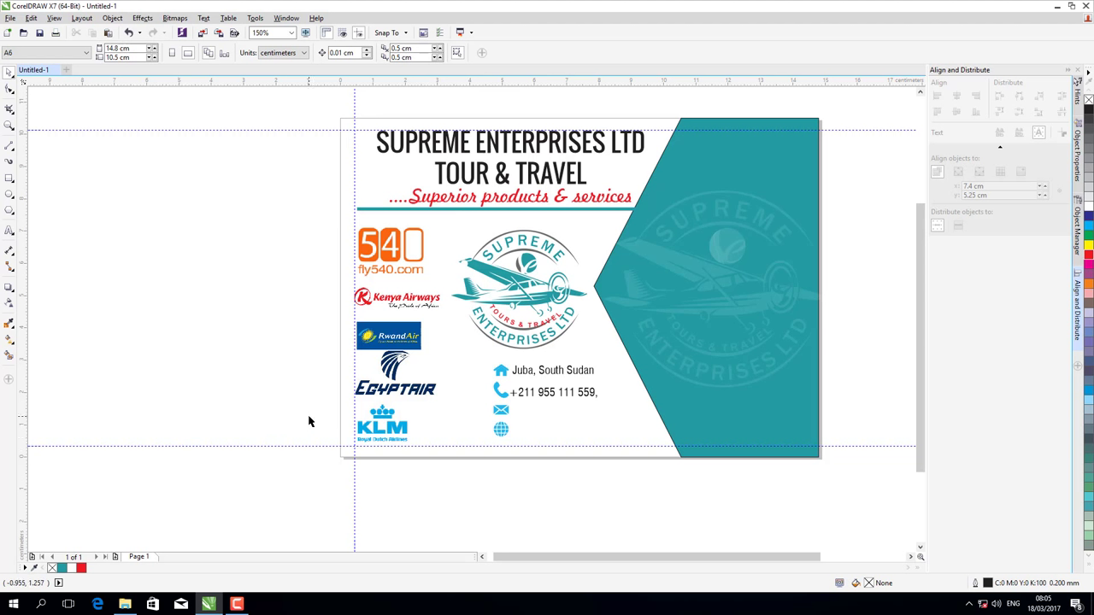
- Draw a rectangle around the airline logo column, stretching its top and narrowing its left side
left_click(10, 178)
left_click_drag(340, 217, 447, 458)
left_click(10, 89)
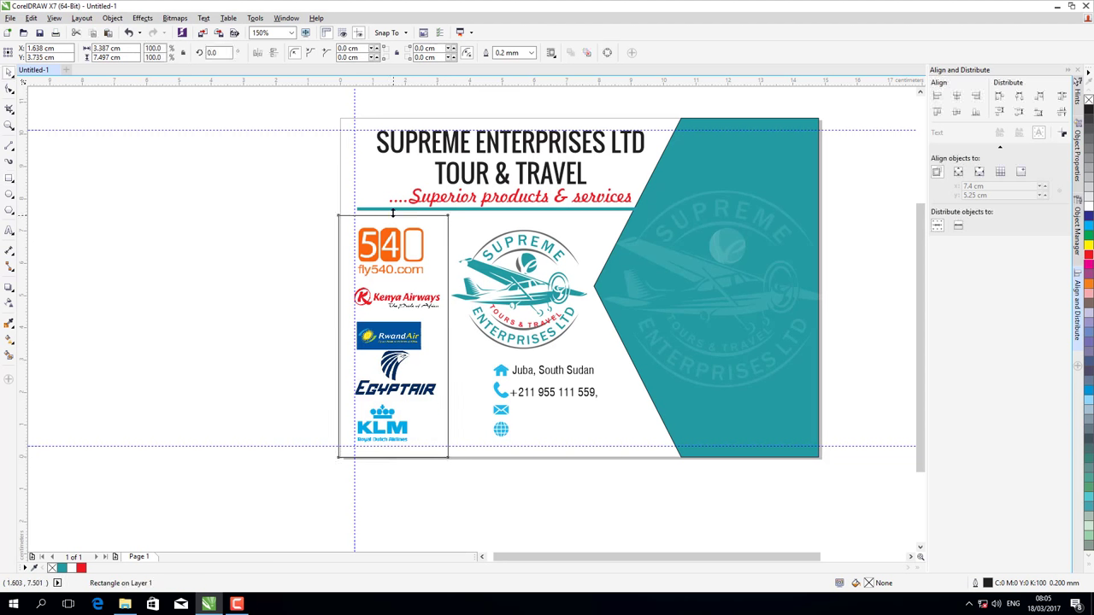
left_click_drag(392, 212, 392, 205)
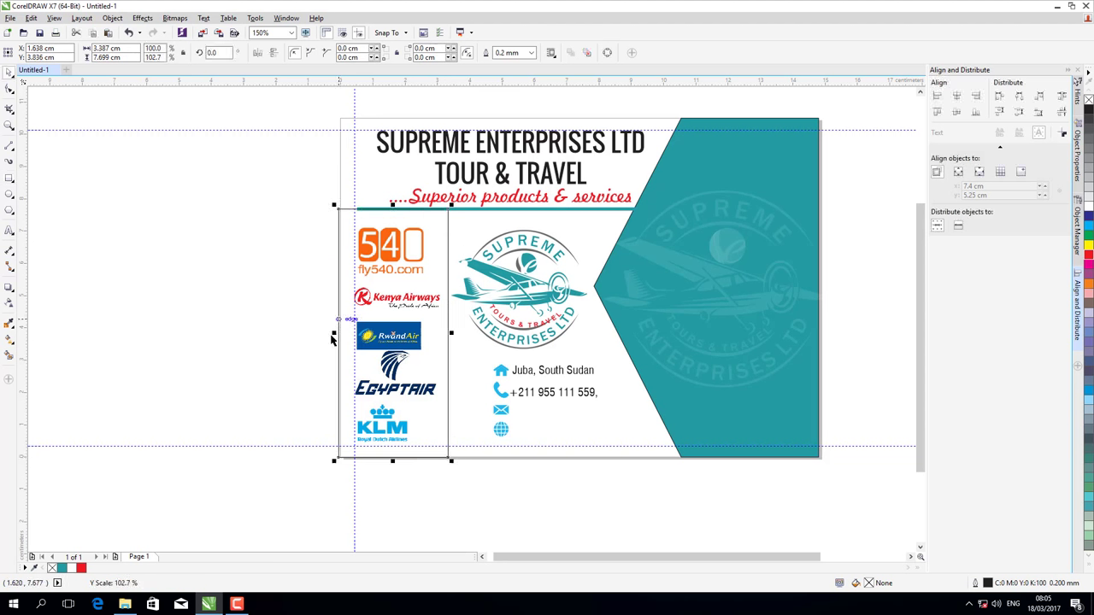
left_click_drag(335, 333, 339, 321)
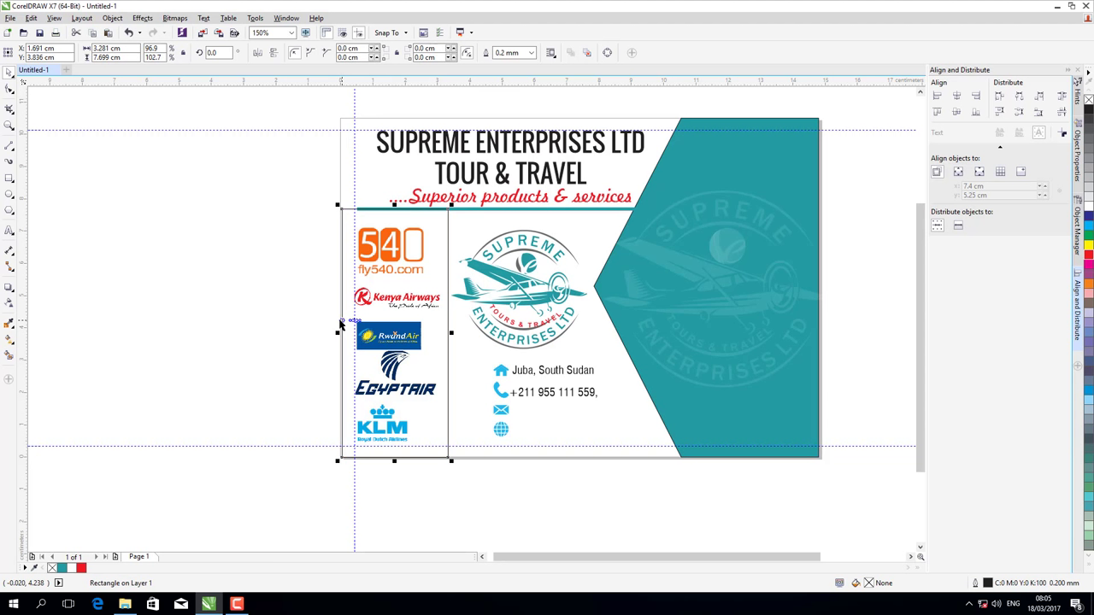
key("Left")
key("Left")
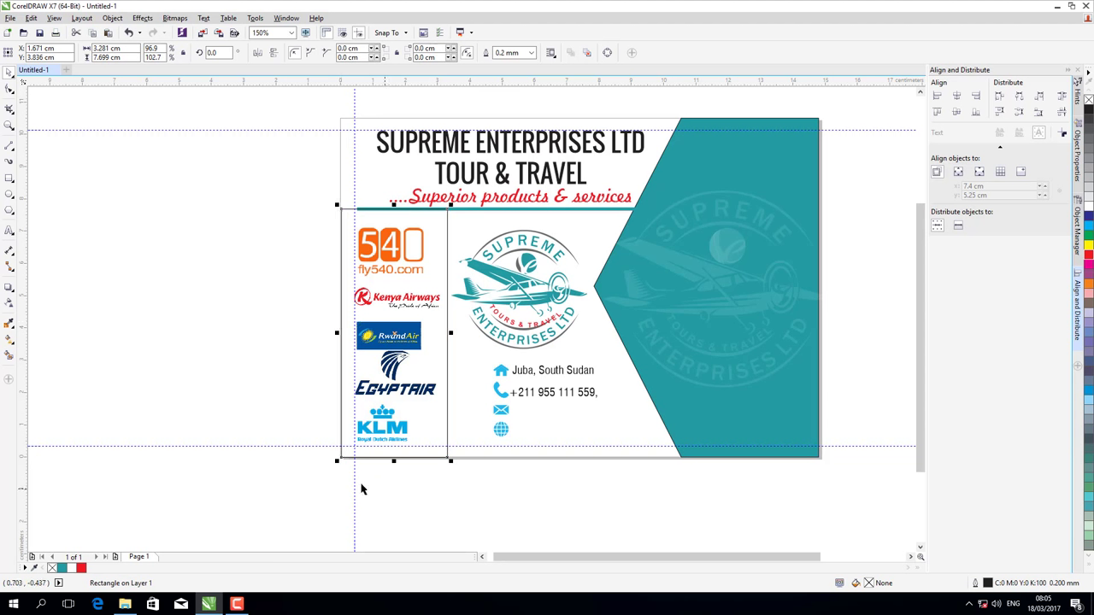
left_click(362, 487)
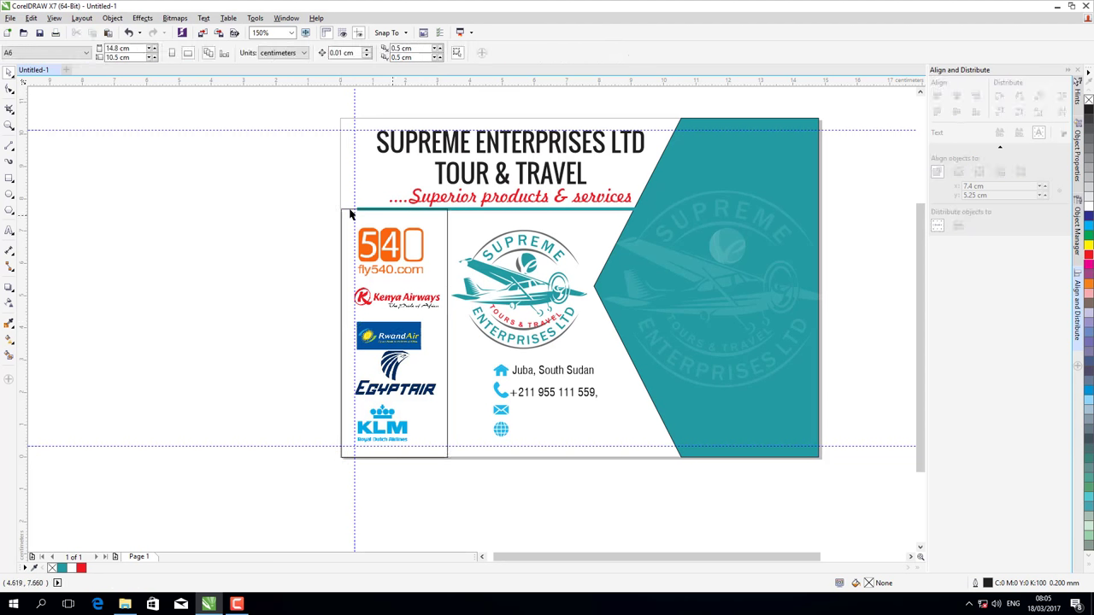
- Extend the teal line under the tagline to the card's left edge
left_click(514, 210)
left_click_drag(351, 209, 305, 228)
key("Escape")
- Lower the logo rectangle's top edge slightly, leaving a 3.281 × 7.549 cm frame
left_click(447, 235)
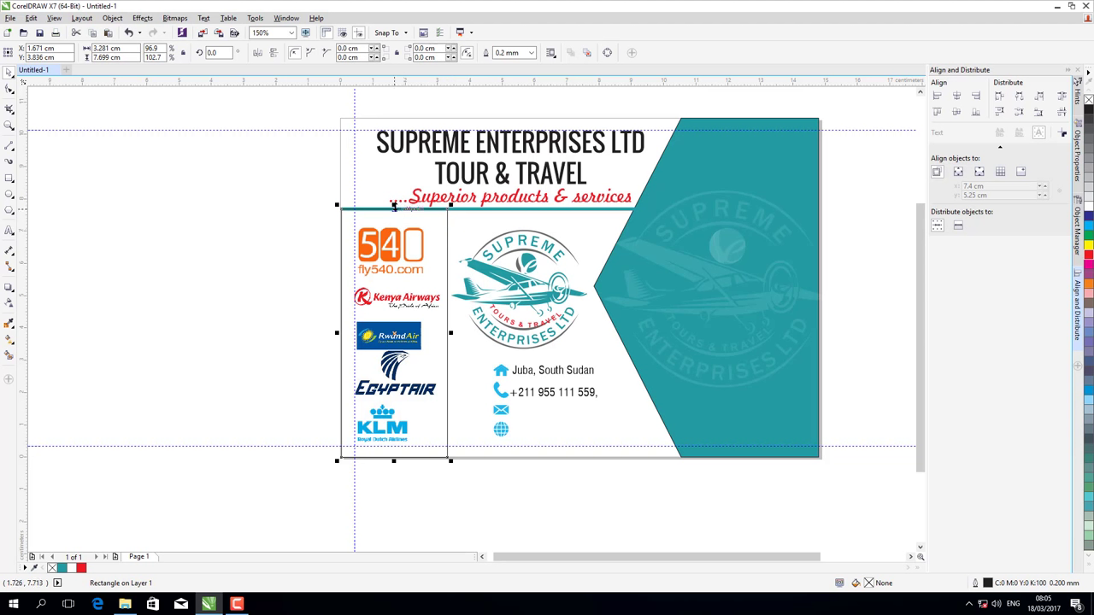
left_click_drag(394, 210, 396, 213)
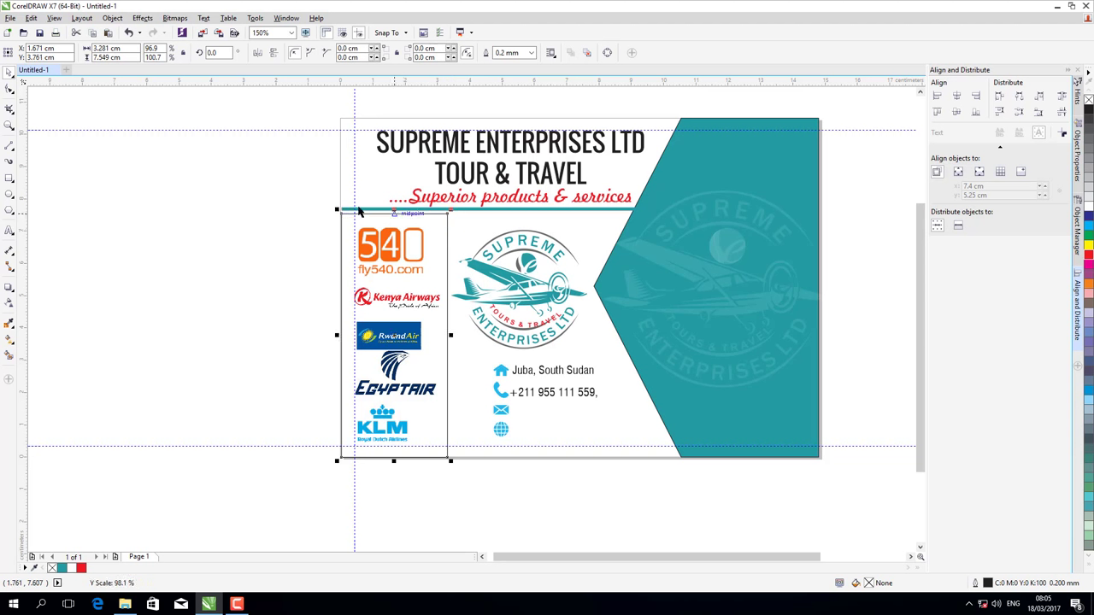
left_click(306, 196)
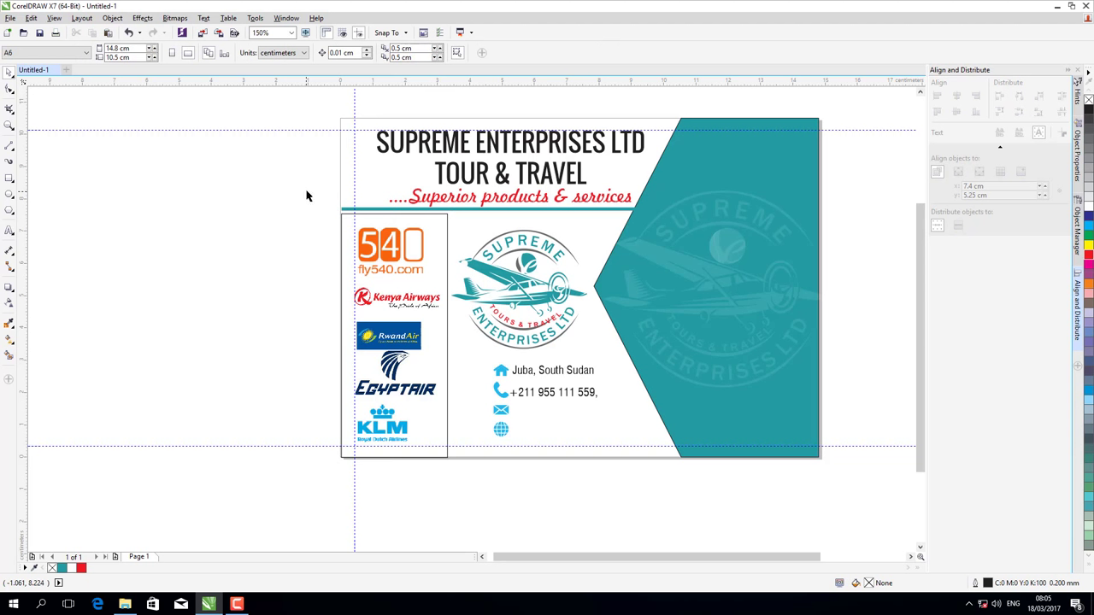
left_click(439, 235)
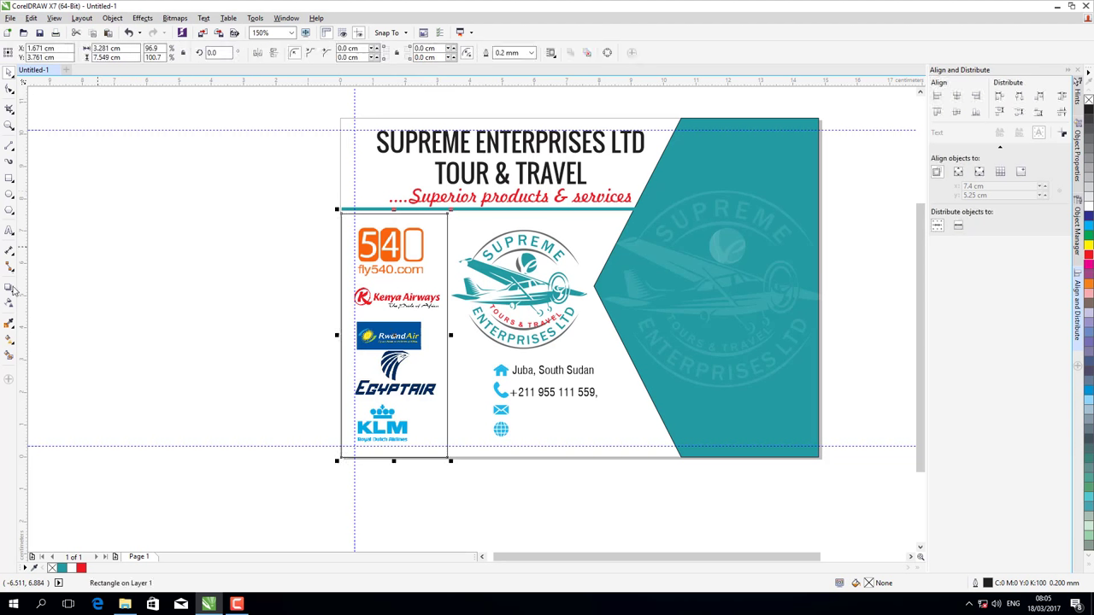
- Sample the card's teal with the eyedropper and apply it to the logo rectangle's outline
left_click(8, 323)
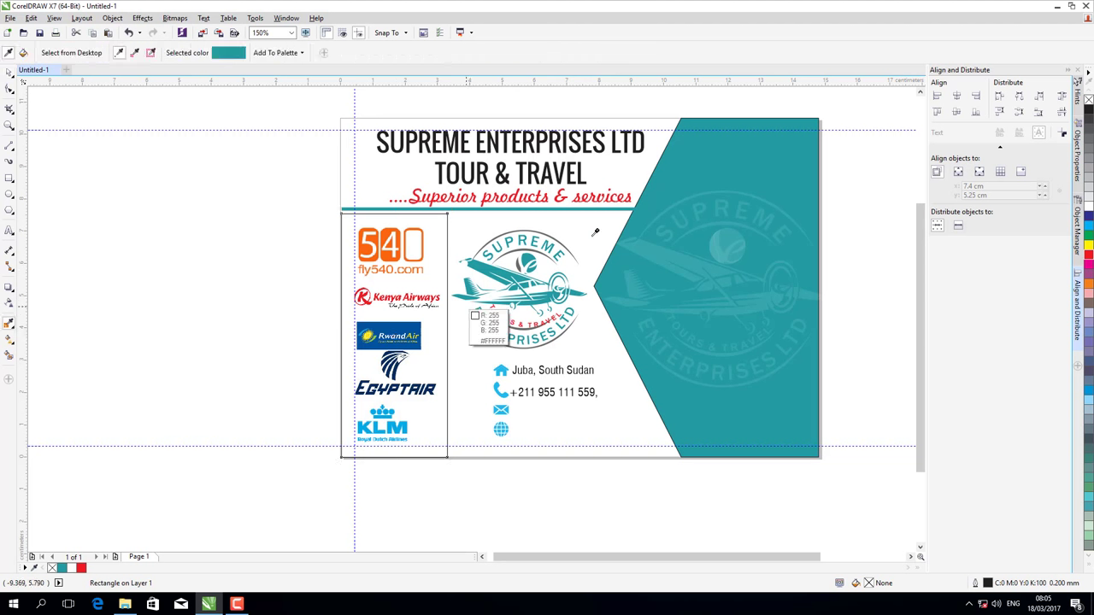
left_click(561, 218)
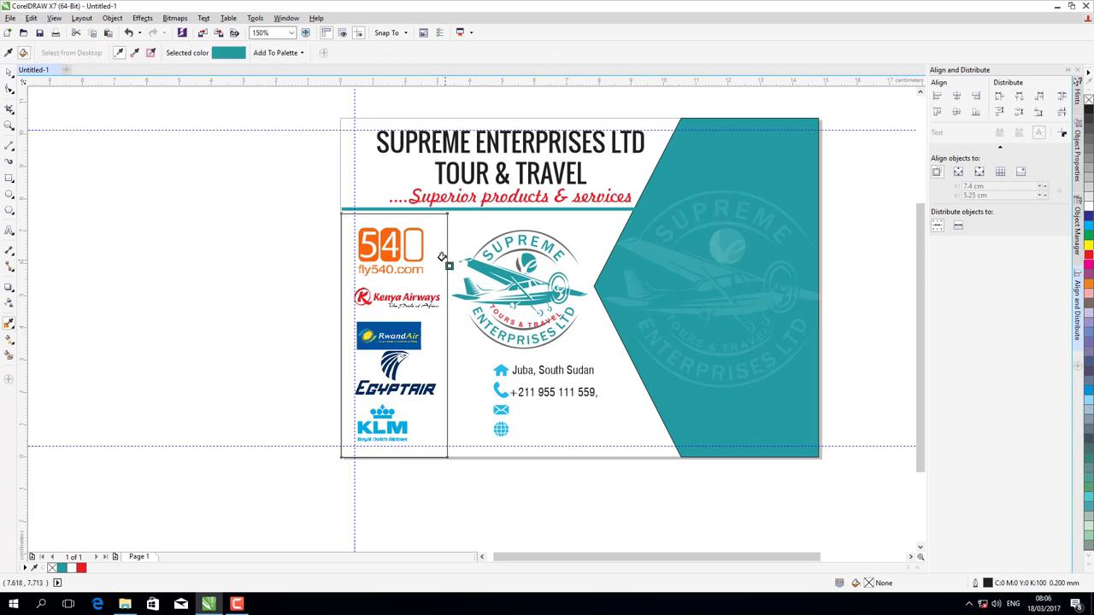
left_click(442, 257)
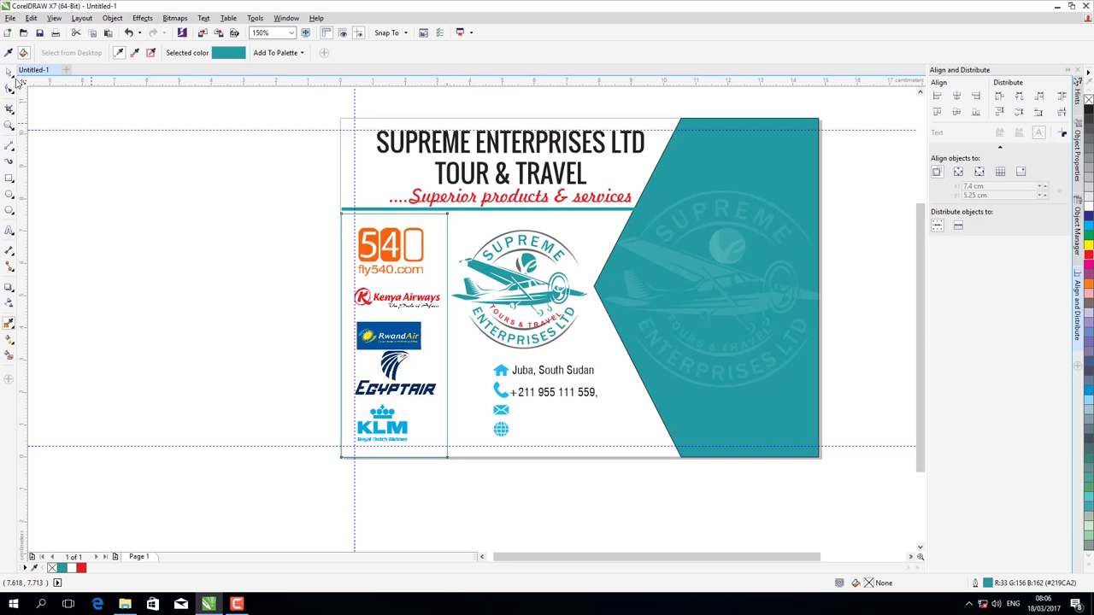
left_click(9, 73)
left_click(442, 212)
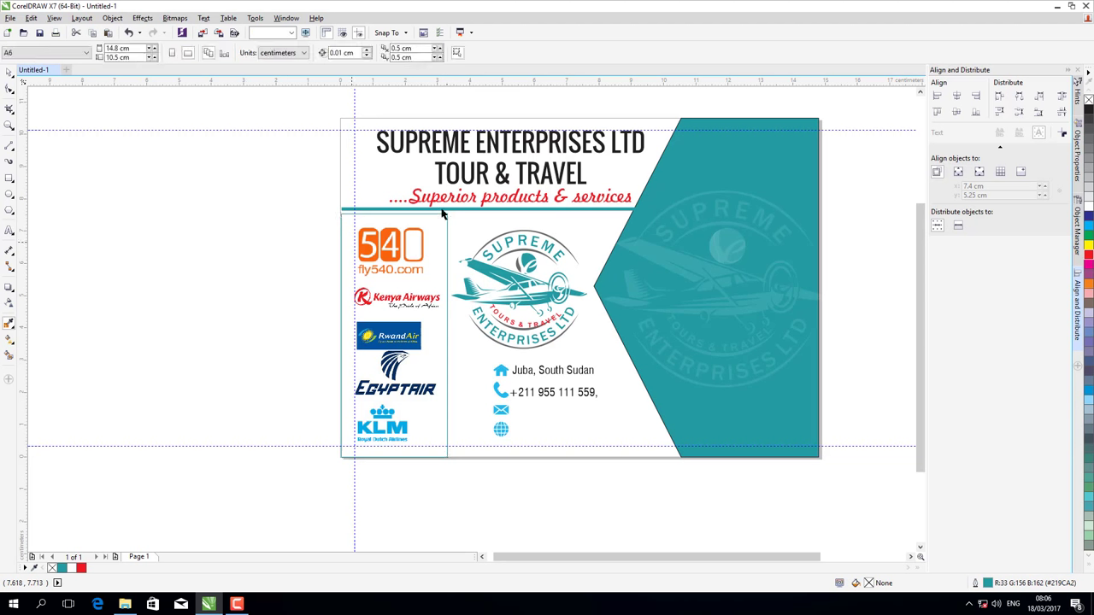
left_click(472, 213)
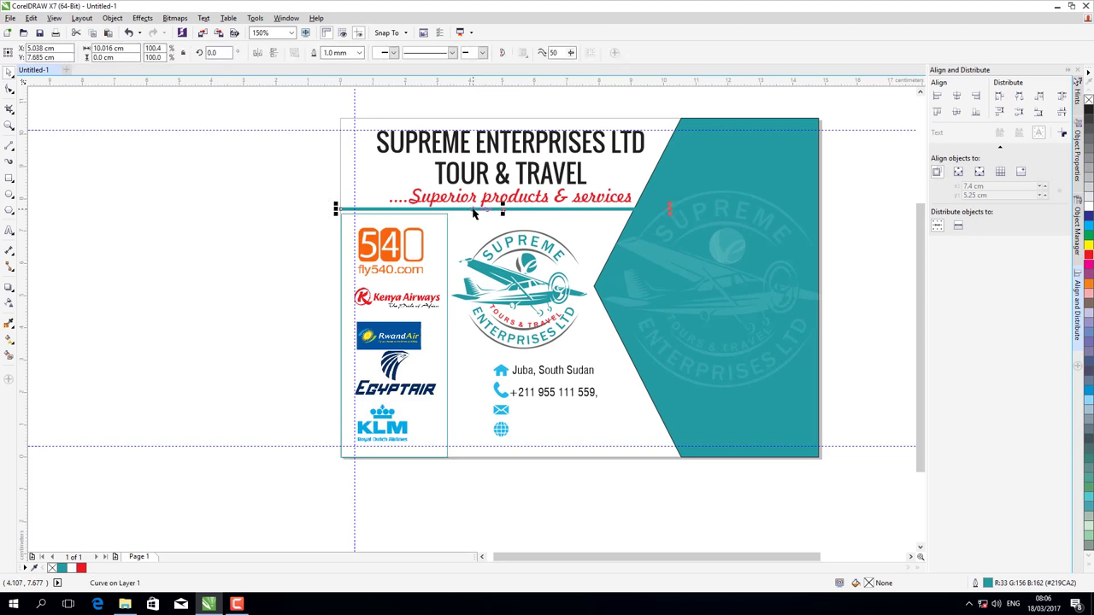
- Duplicate the teal line below the 540 logo and shorten it to the column width
left_click_drag(473, 209, 473, 280)
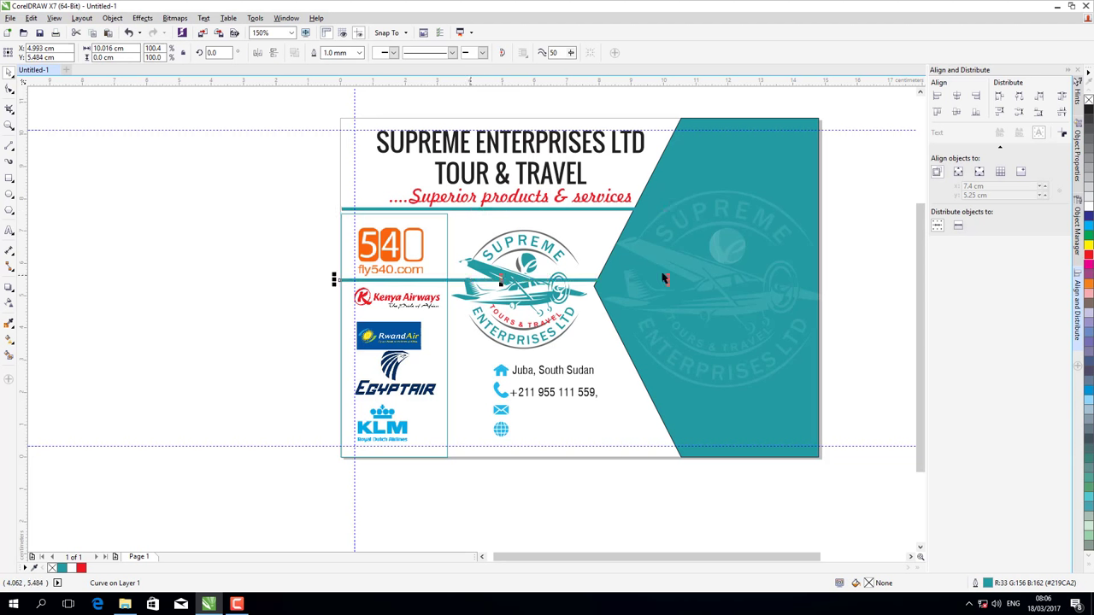
left_click_drag(663, 280, 475, 295)
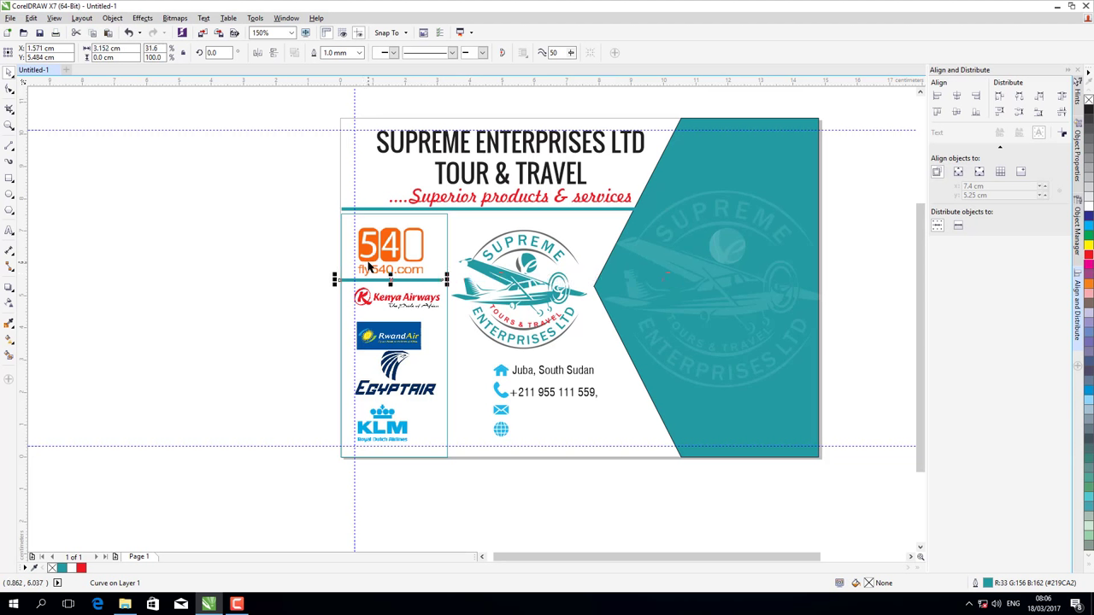
key("Right")
key("Right")
- Copy the short divider and place copies below the Kenya Airways and RwandAir logos
left_click(30, 18)
left_click(53, 95)
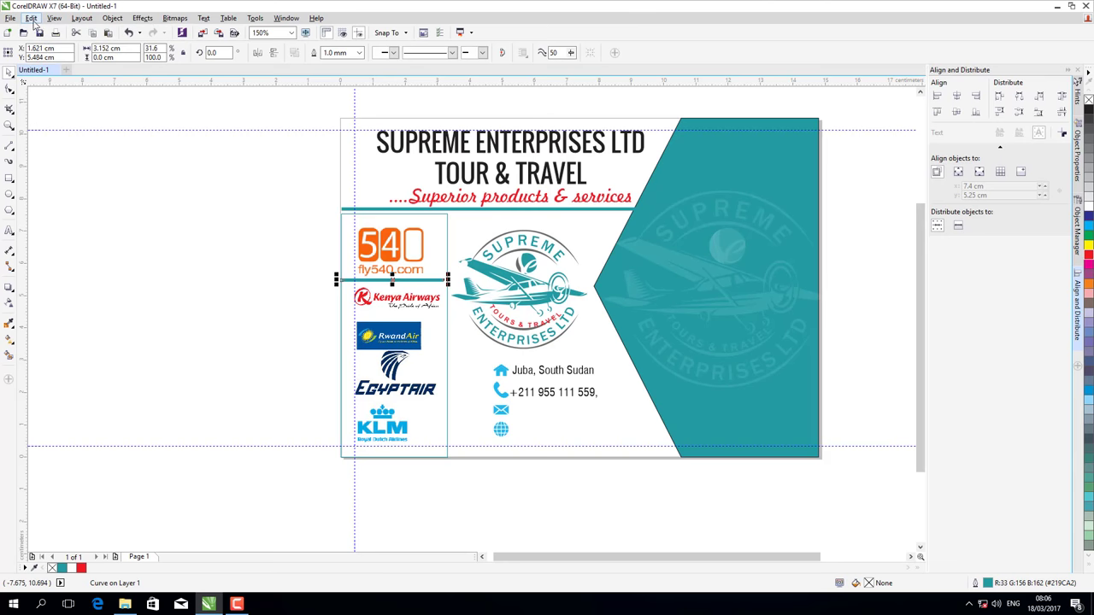
left_click(30, 18)
left_click(51, 100)
left_click_drag(393, 279, 393, 312)
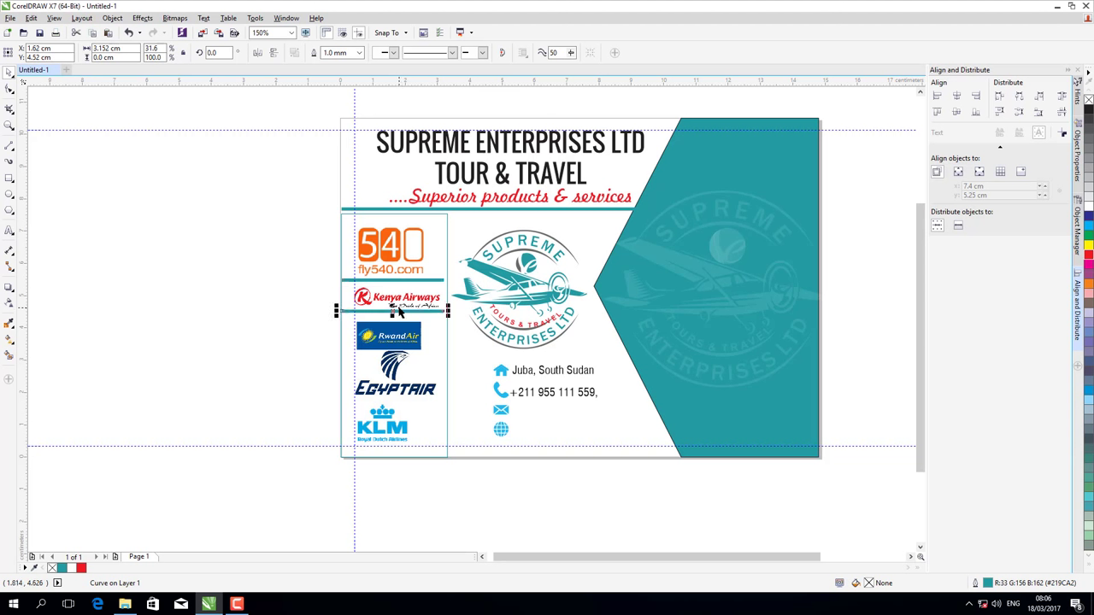
key("Down")
key("Down")
key("Down")
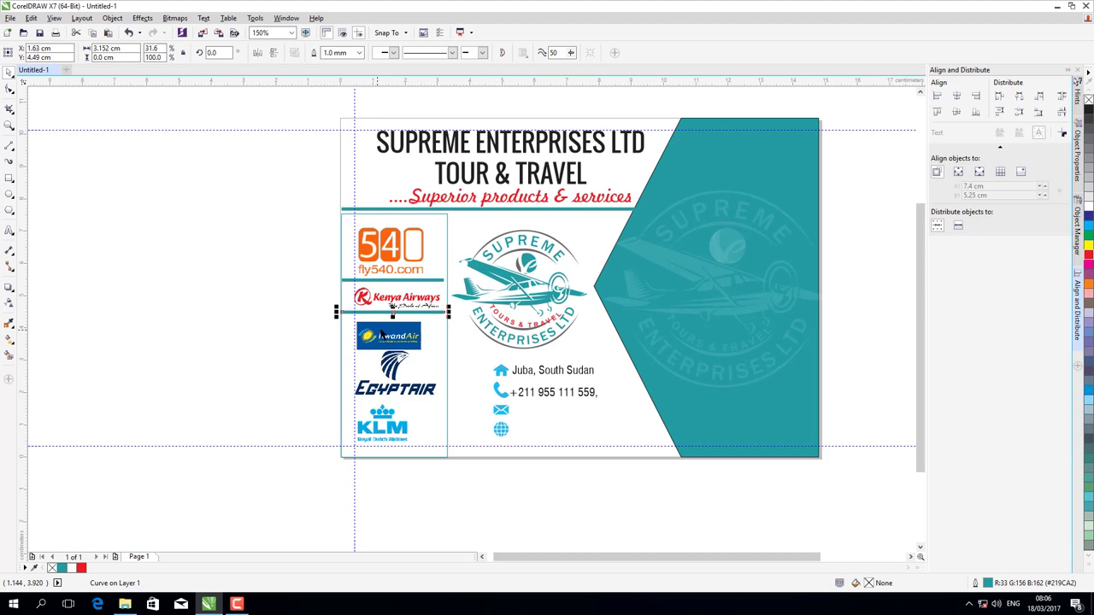
left_click_drag(389, 311, 392, 349)
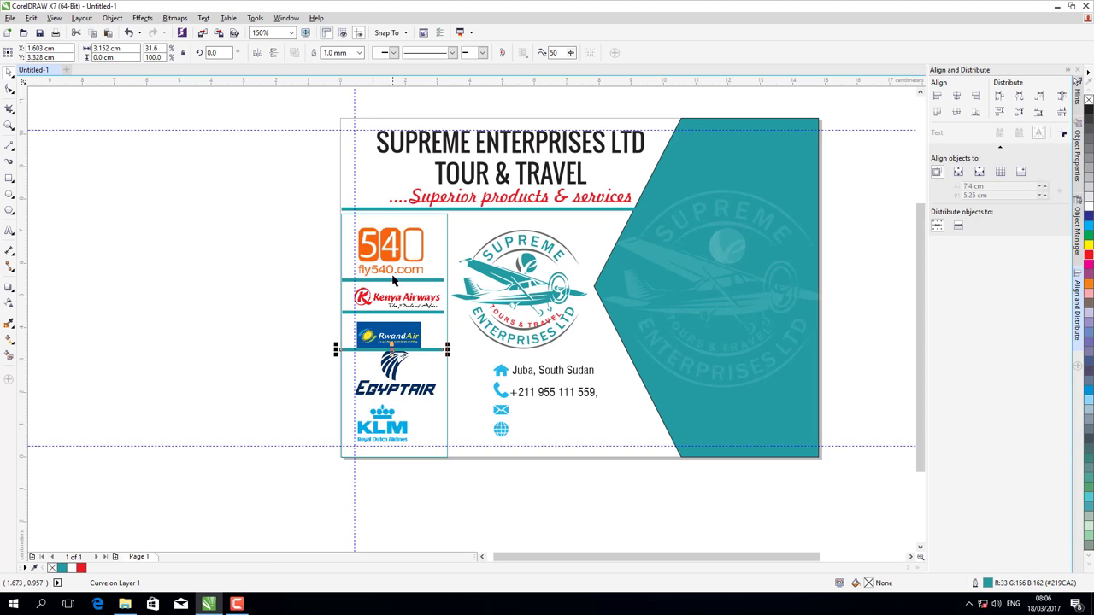
left_click(389, 249)
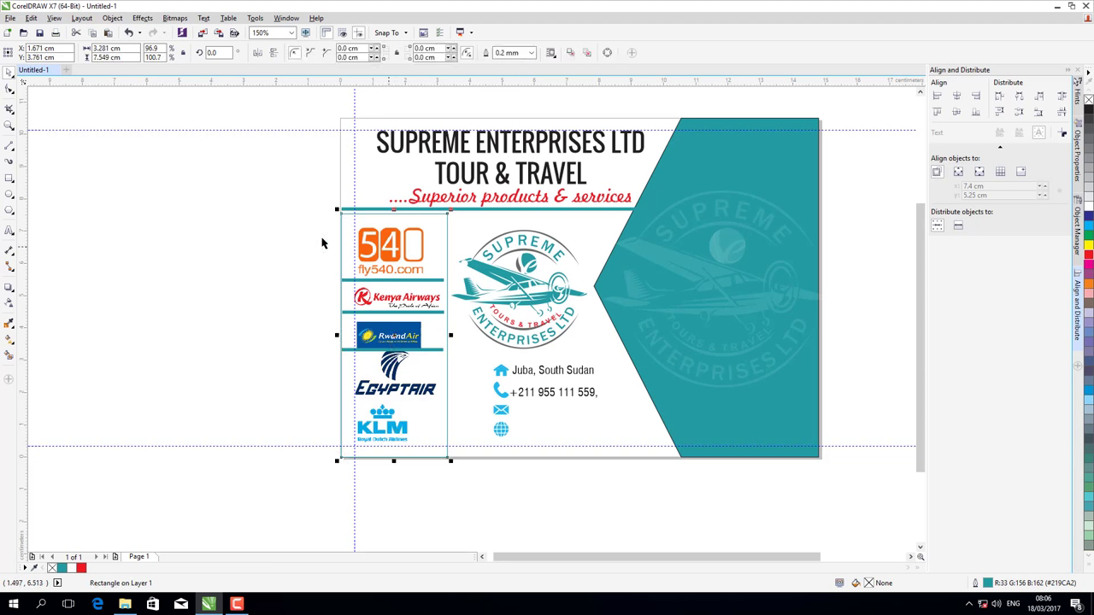
- Move the logo-column rectangle Forward One in the stacking order
left_click(304, 208)
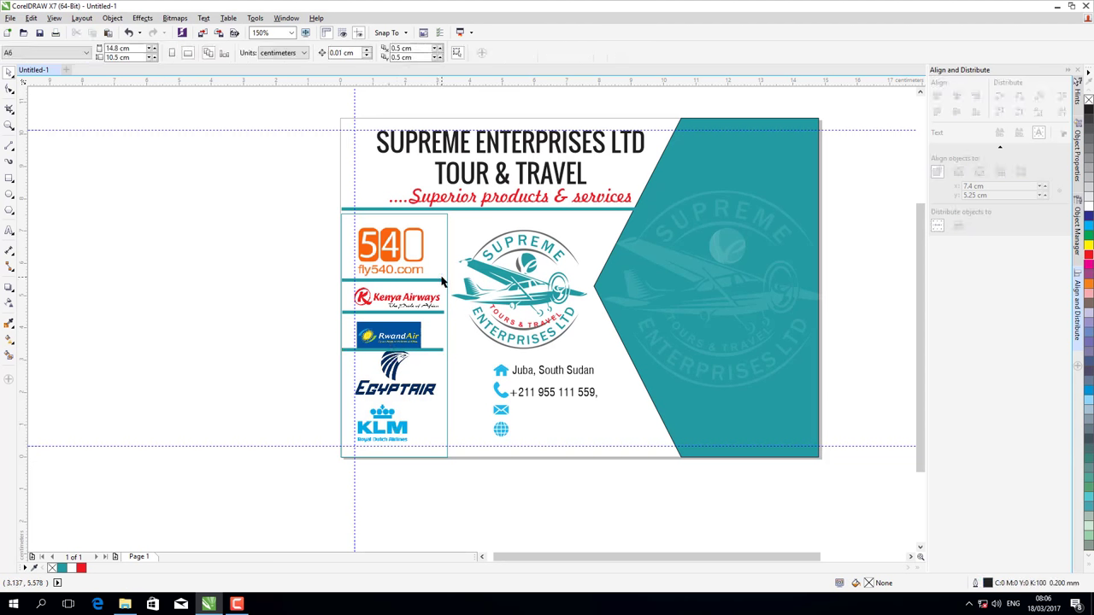
left_click(416, 265)
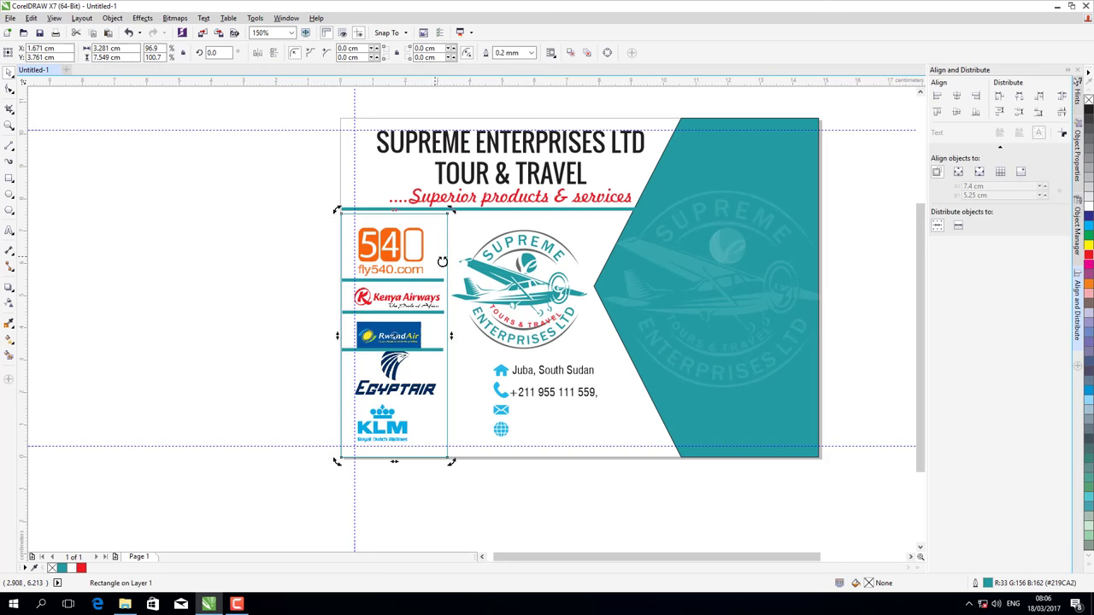
left_click(112, 19)
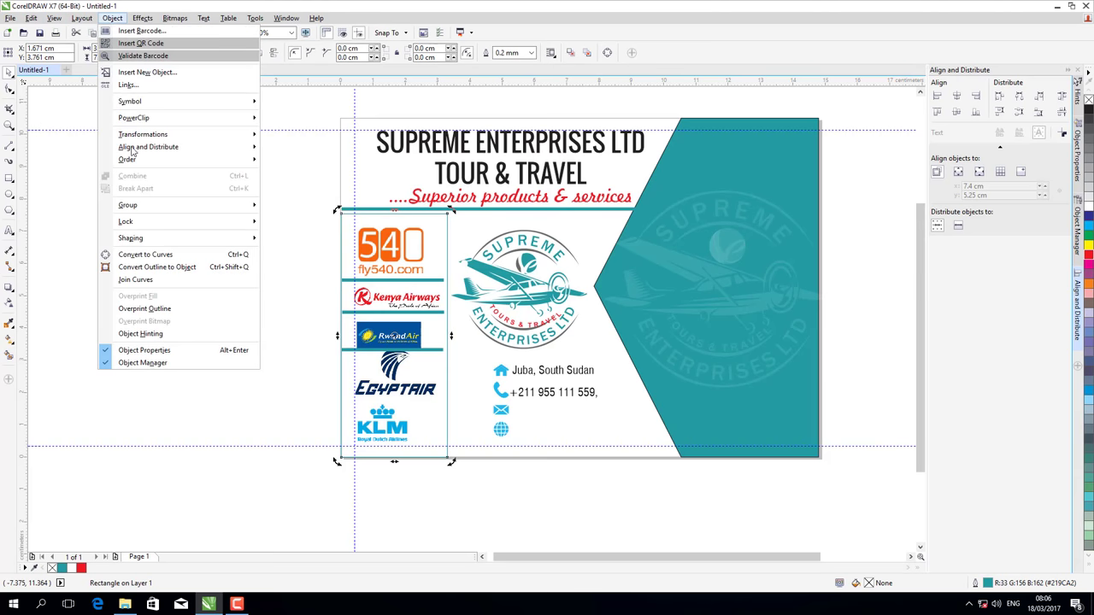
mouse_move(138, 160)
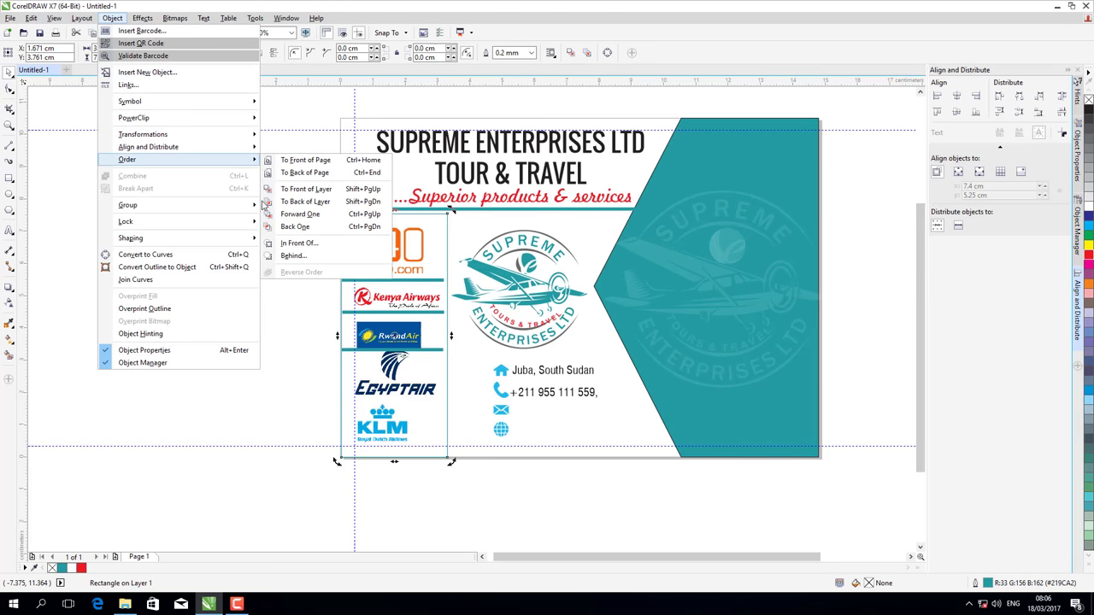
left_click(317, 213)
- Raise the 540 logo slightly
left_click(389, 252)
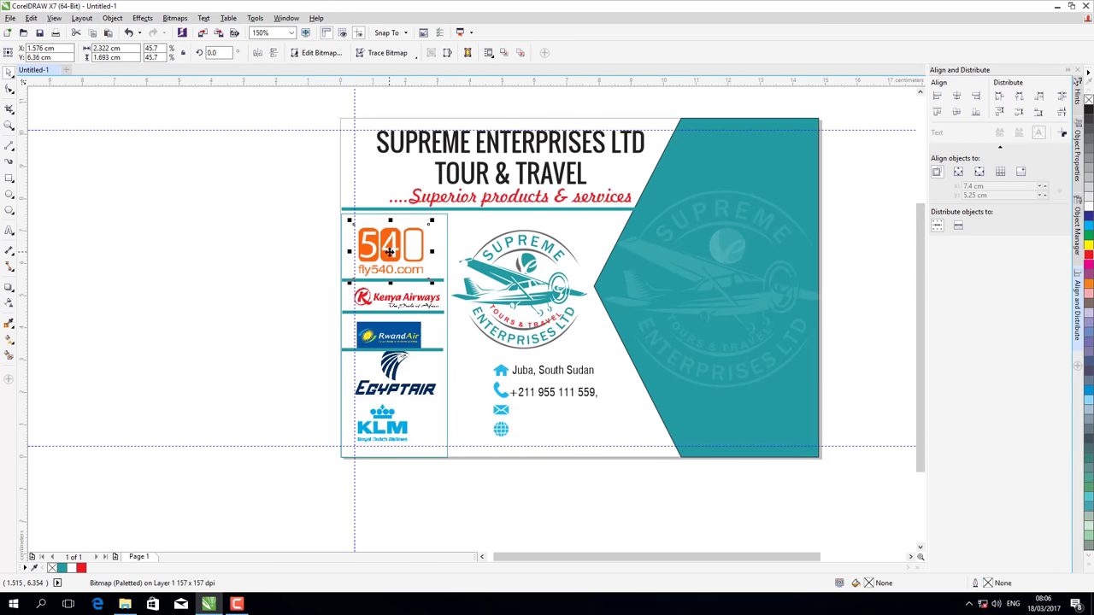
left_click_drag(389, 252, 389, 246)
left_click(446, 312)
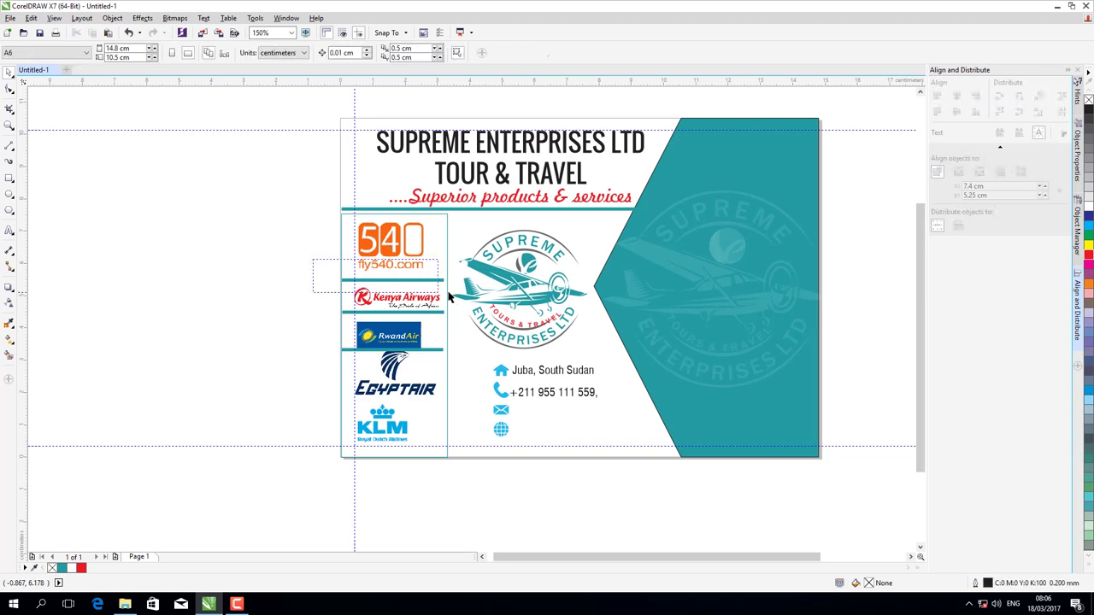
- Nudge the 540 divider, and the Kenya Airways logo with its divider, up two steps each
left_click(446, 280)
key("Up")
key("Up")
key("Up")
key("Up")
key("Up")
key("Up")
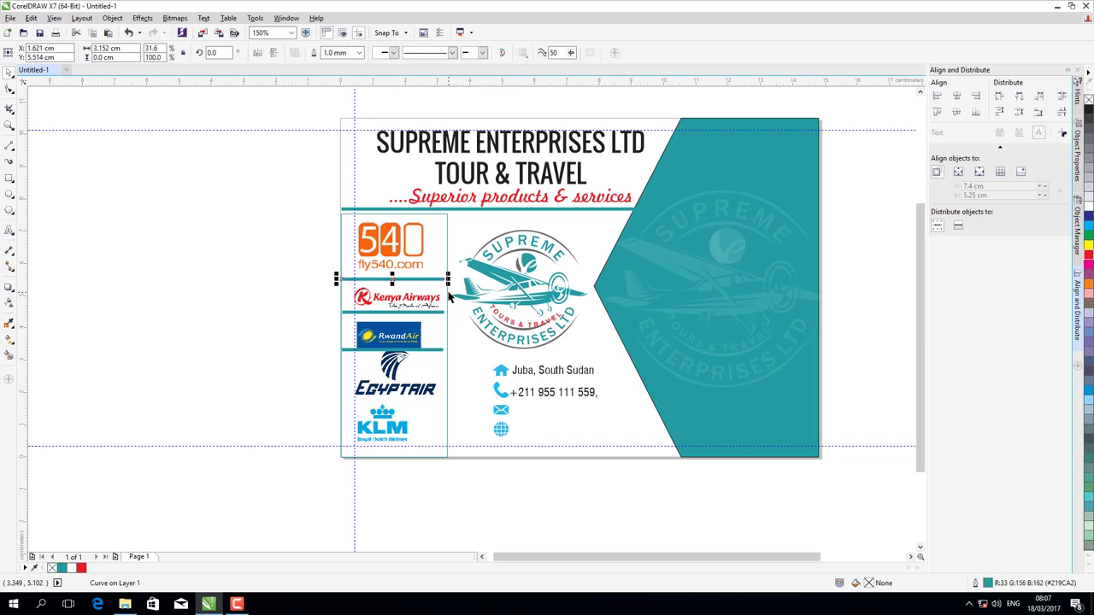
key("Up")
left_click_drag(314, 281, 458, 324)
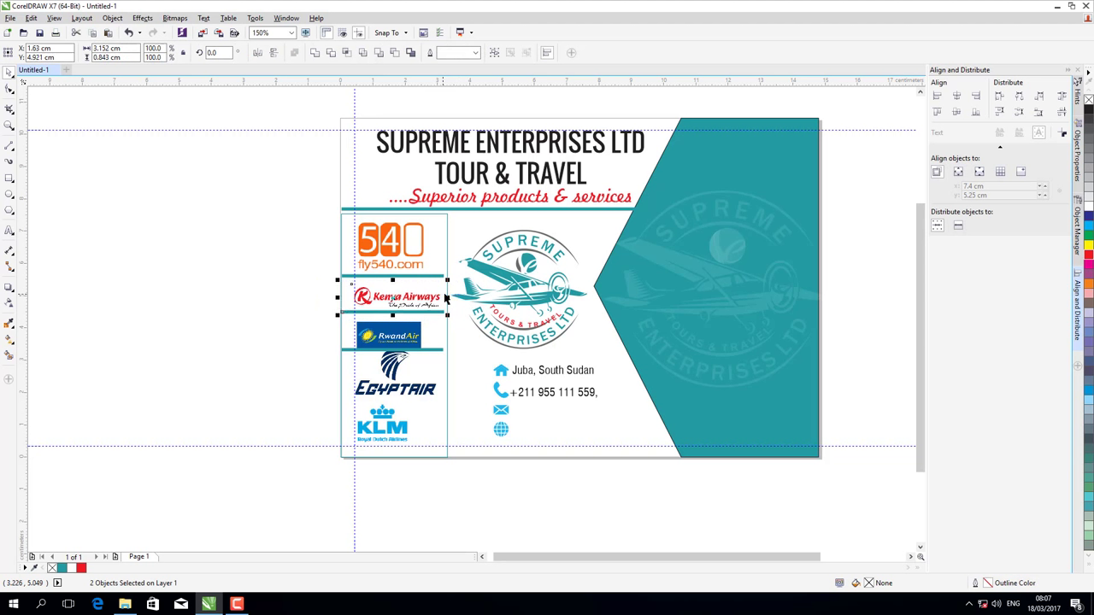
key("Up")
key("Up")
key("Up")
key("Up")
key("Up")
key("Up")
key("Up")
key("Up")
key("Up")
key("Up")
key("Up")
key("Up")
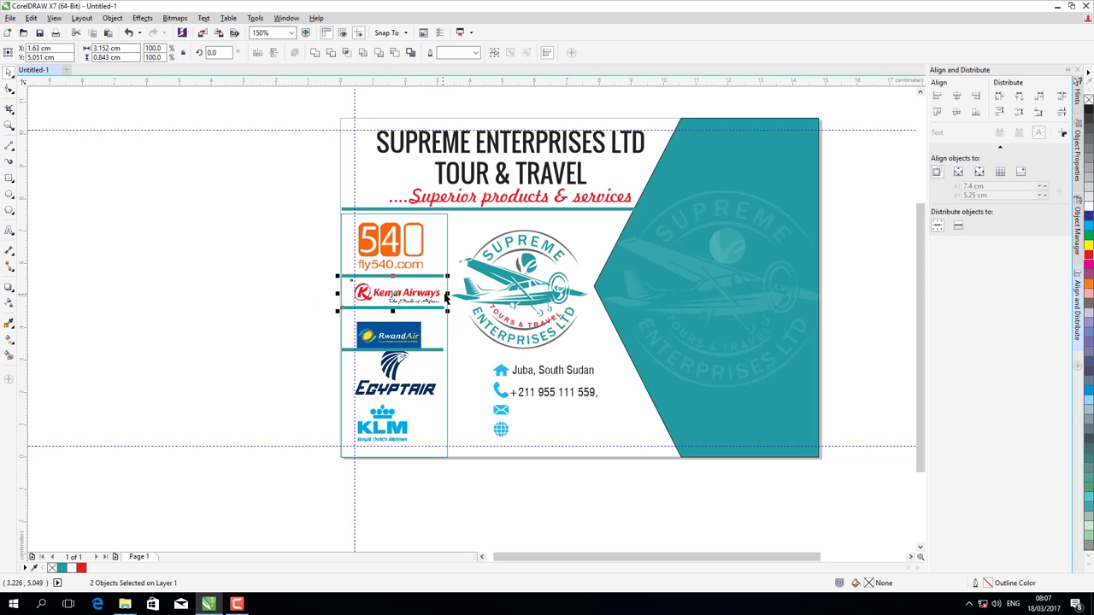
key("Up")
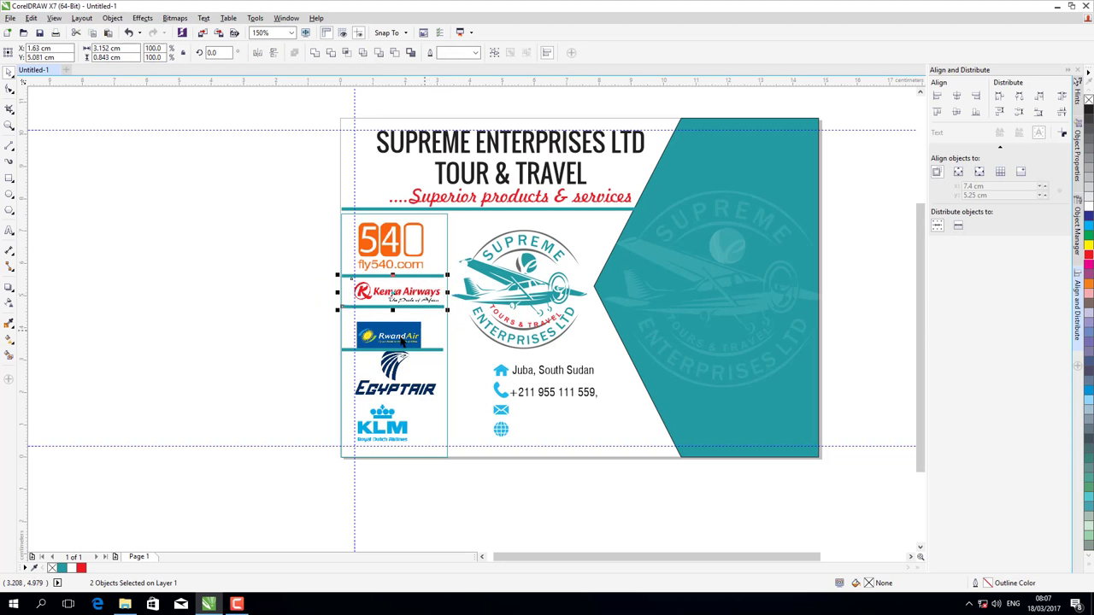
- Raise the RwandAir logo and its teal divider two nudges each
left_click(402, 339)
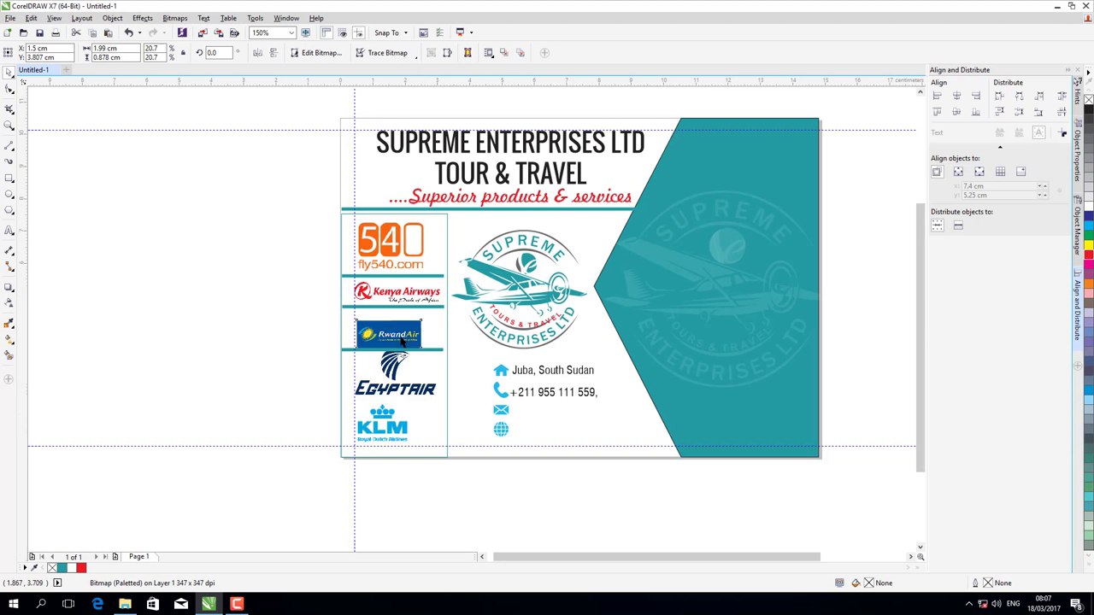
key("Up")
key("Up")
key("Up")
key("Up")
key("Up")
key("Up")
key("Up")
key("Up")
key("Up")
key("Up")
key("Up")
key("Up")
key("Up")
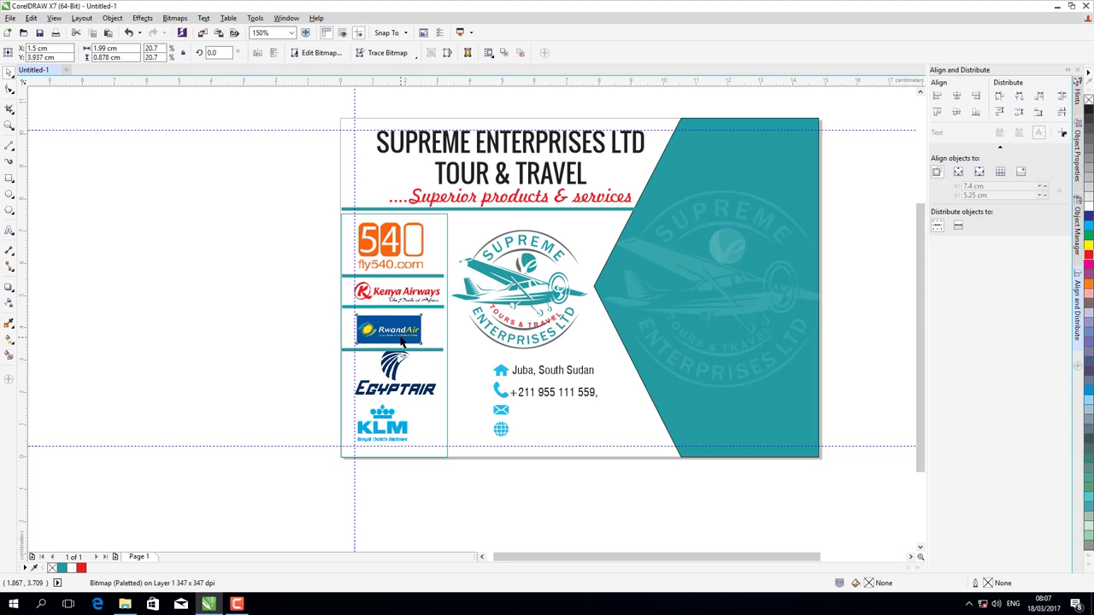
key("Up")
key("Up")
key("Up")
key("Up")
key("Up")
key("Up")
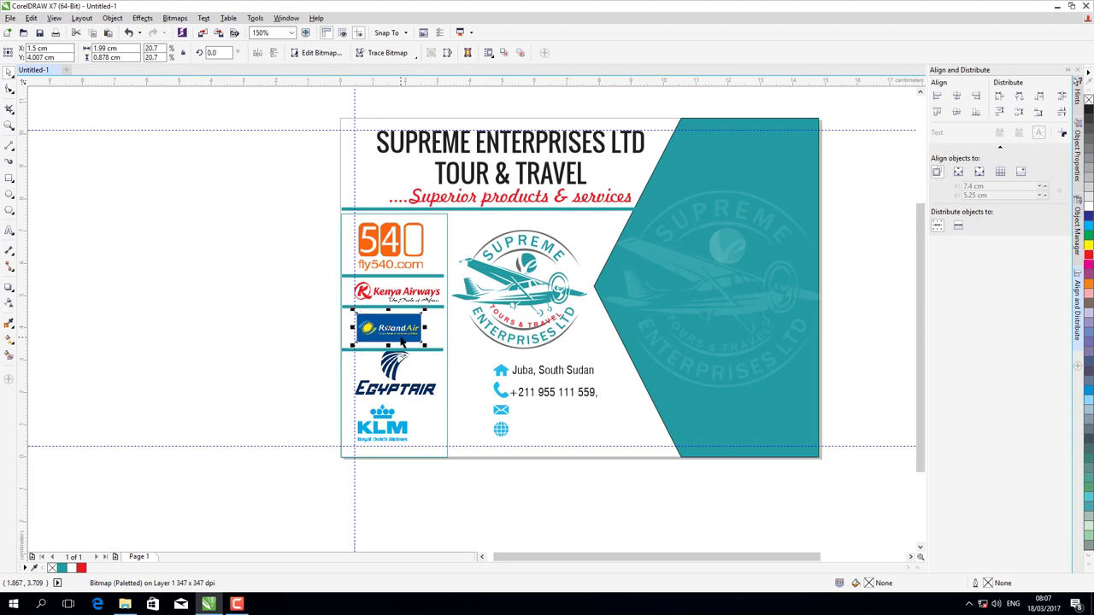
key("Escape")
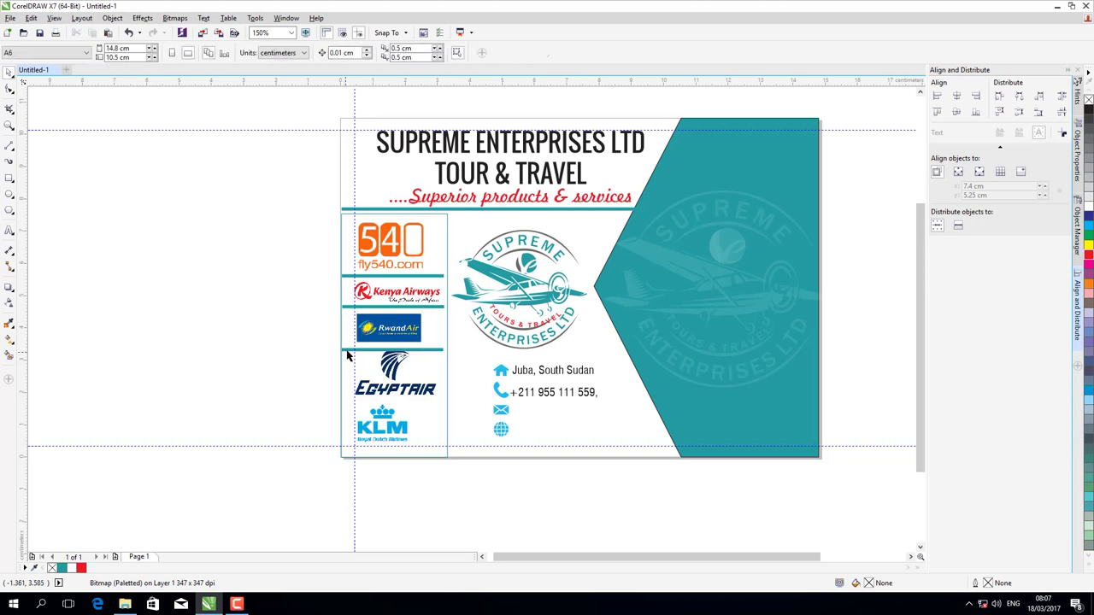
left_click(347, 353)
key("Up")
key("Up")
key("Up")
key("Up")
key("Up")
key("Up")
key("Up")
key("Up")
key("Up")
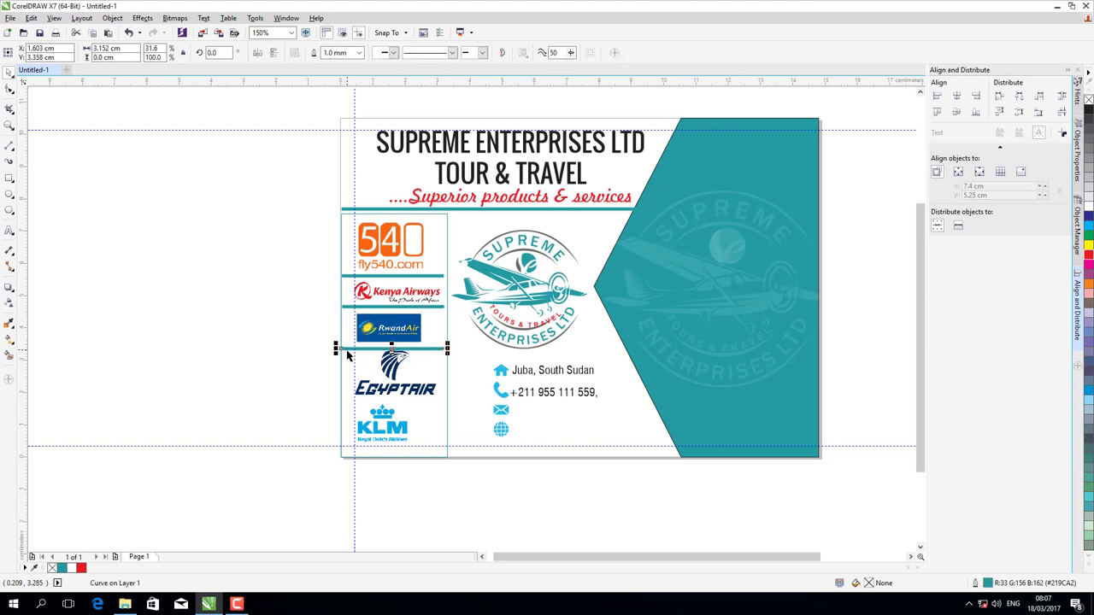
key("Up")
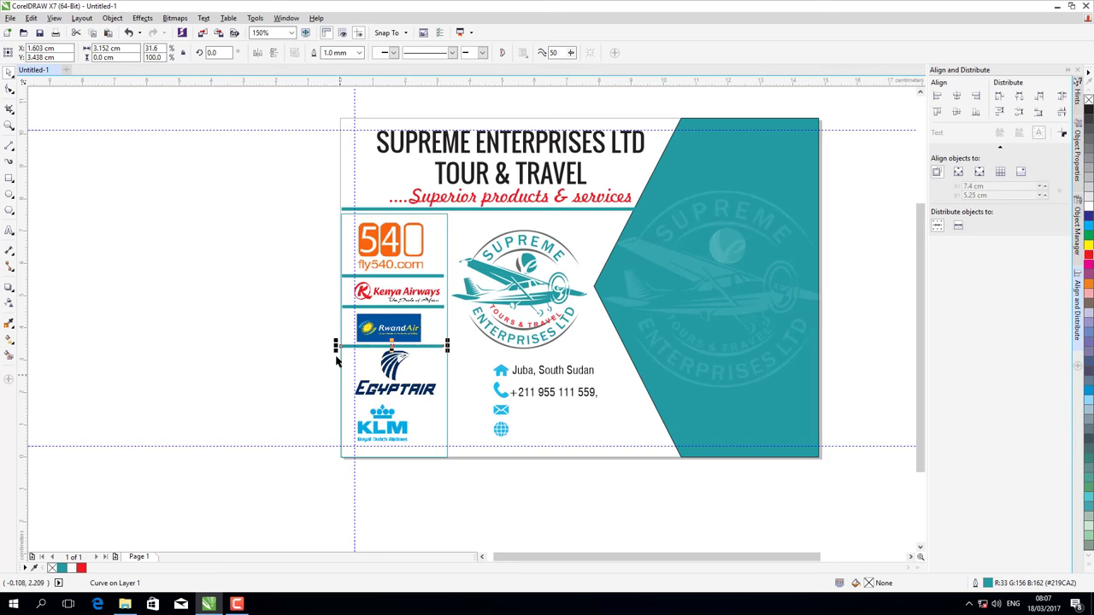
- Copy the RwandAir divider and place the copy between EgyptAir and KLM
left_click(31, 18)
left_click(53, 101)
left_click(32, 19)
left_click(53, 111)
left_click_drag(394, 345, 393, 401)
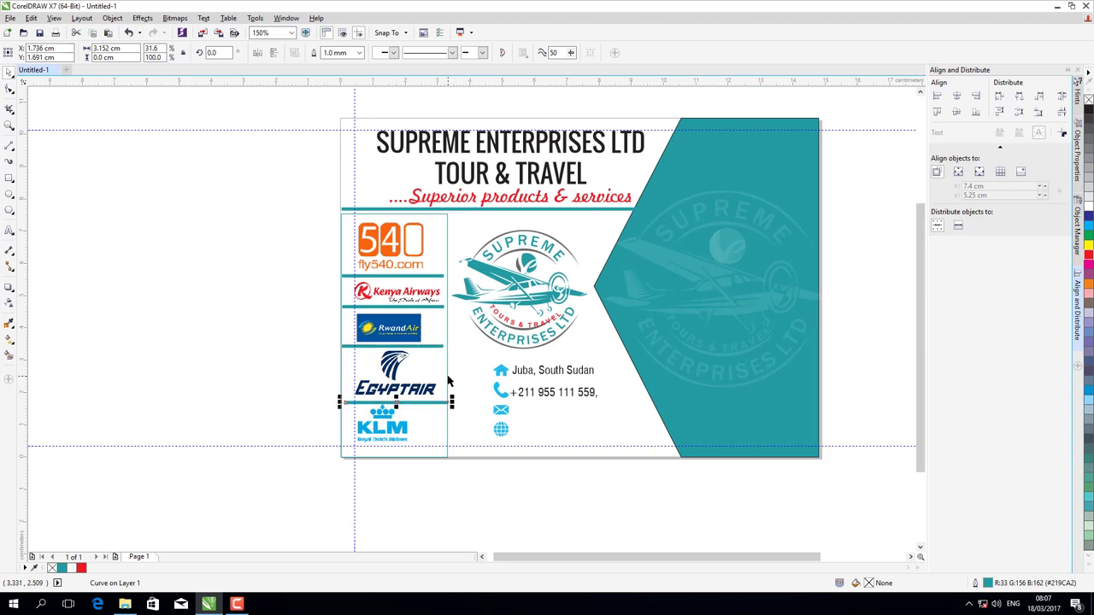
key("Left")
key("Left")
key("Left")
key("Escape")
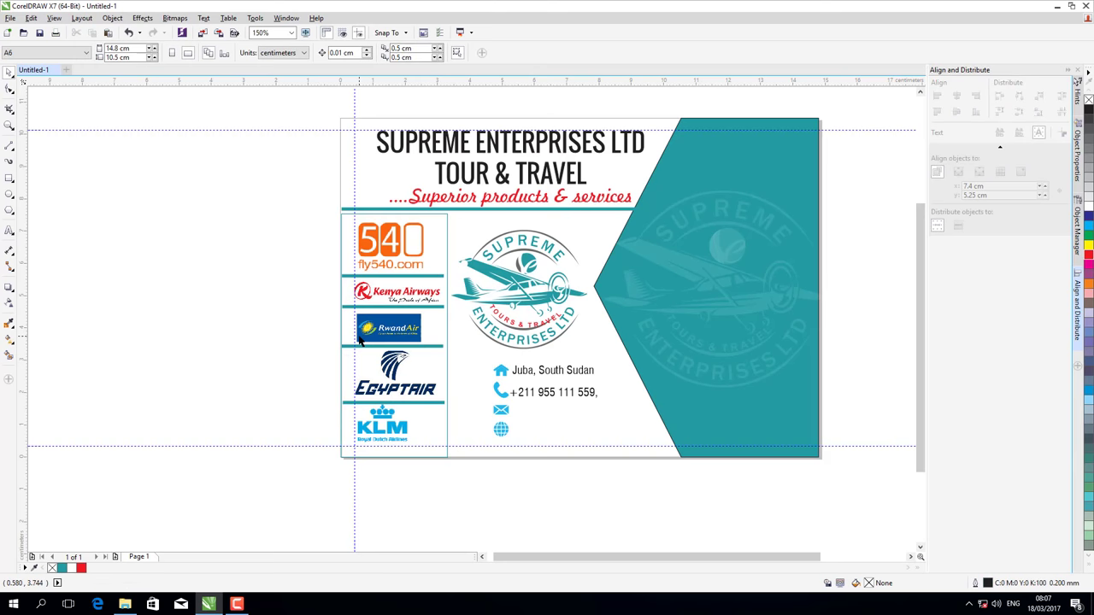
- Stretch the 540, Kenya Airways and RwandAir dividers to the column's right edge
left_click(445, 276)
left_click_drag(445, 276, 445, 307)
left_click(443, 307)
left_click(444, 345)
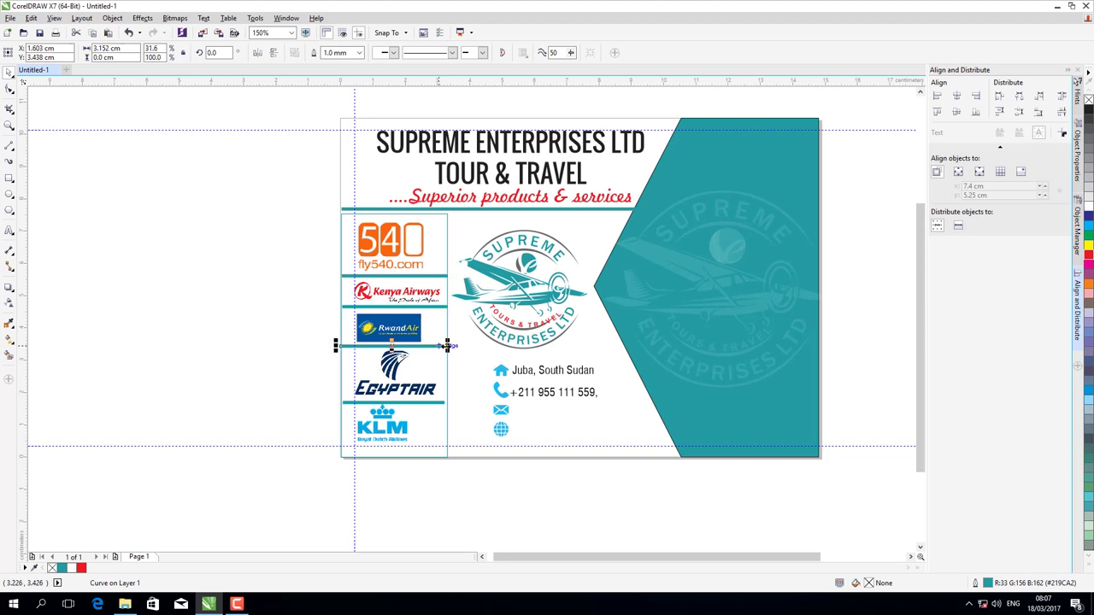
left_click_drag(446, 345, 451, 345)
left_click_drag(384, 402, 452, 402)
left_click(445, 402)
- Extend the EgyptAir divider's left end to the column edge
left_click(362, 409)
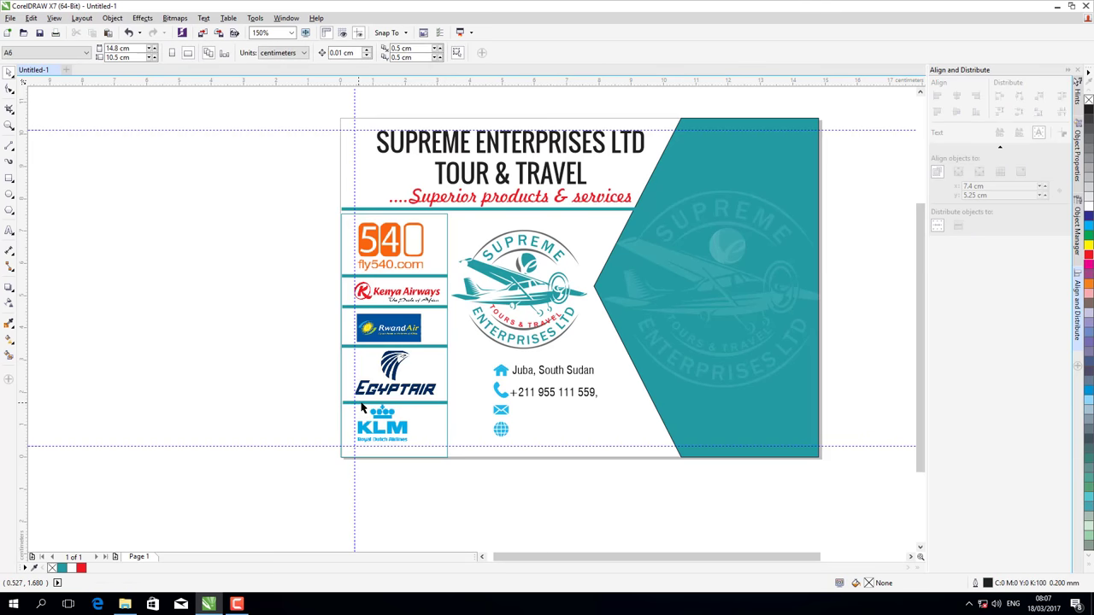
left_click(315, 403)
scroll(315, 402, "up", 2)
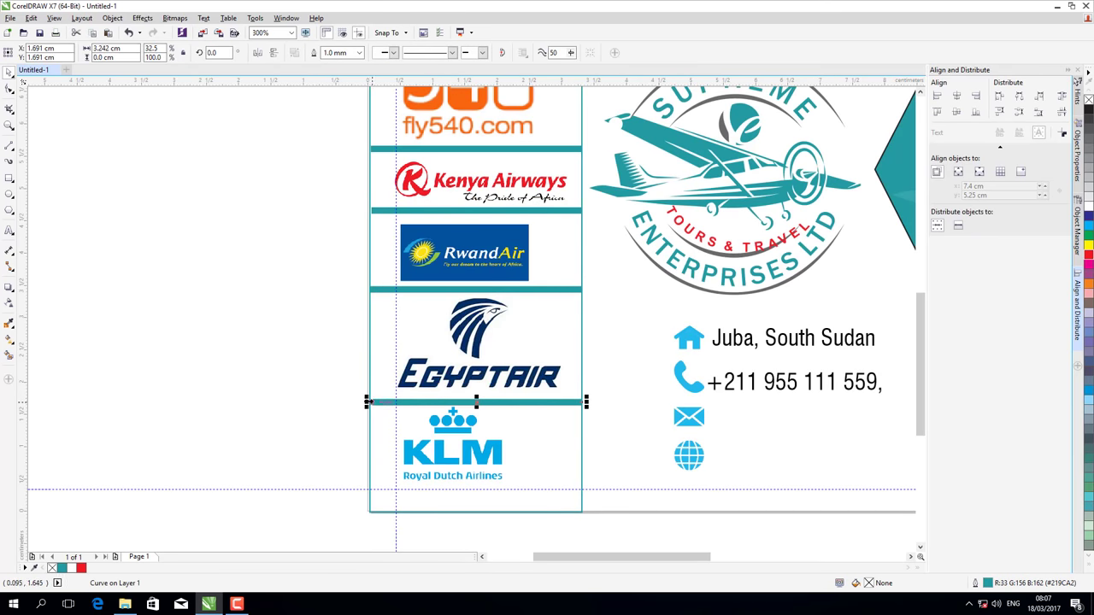
left_click_drag(366, 401, 328, 373)
scroll(328, 372, "down", 2)
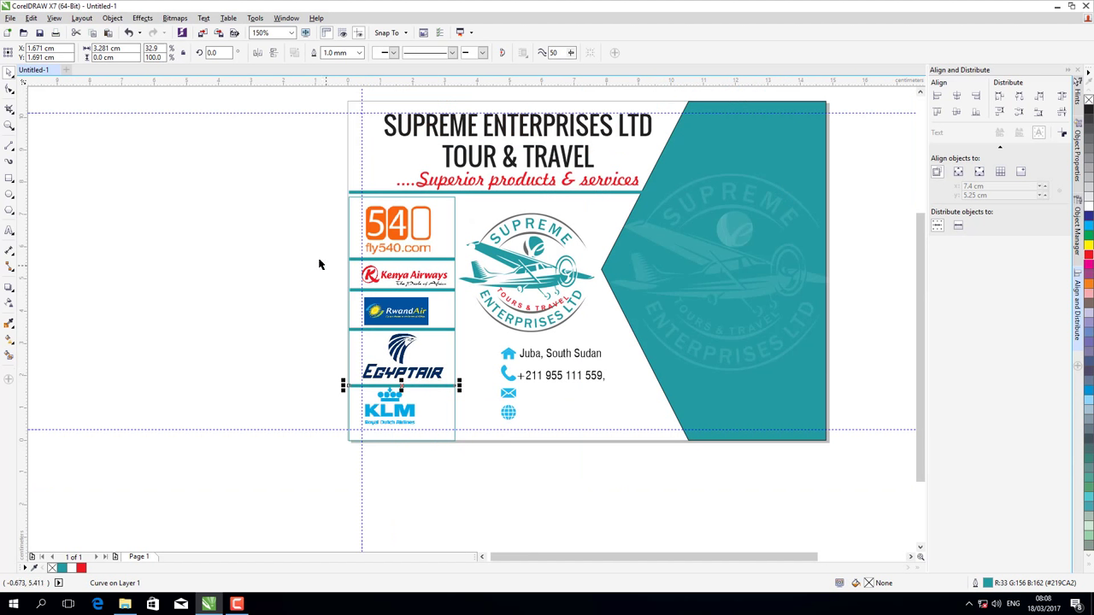
left_click(455, 222)
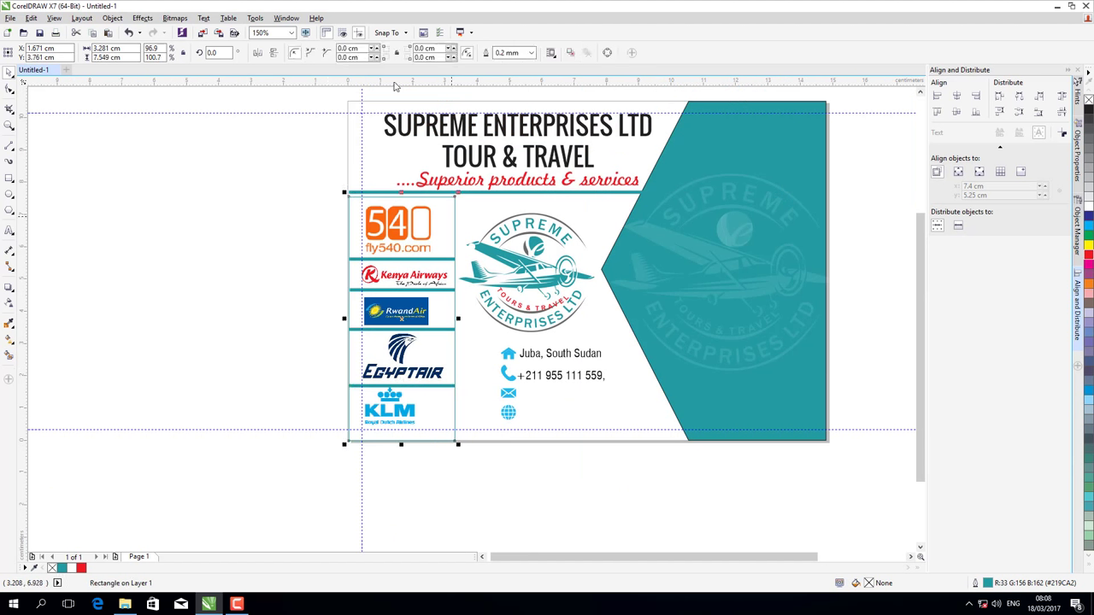
- Set the logo-column box outline width to 0.75 mm
left_click(530, 54)
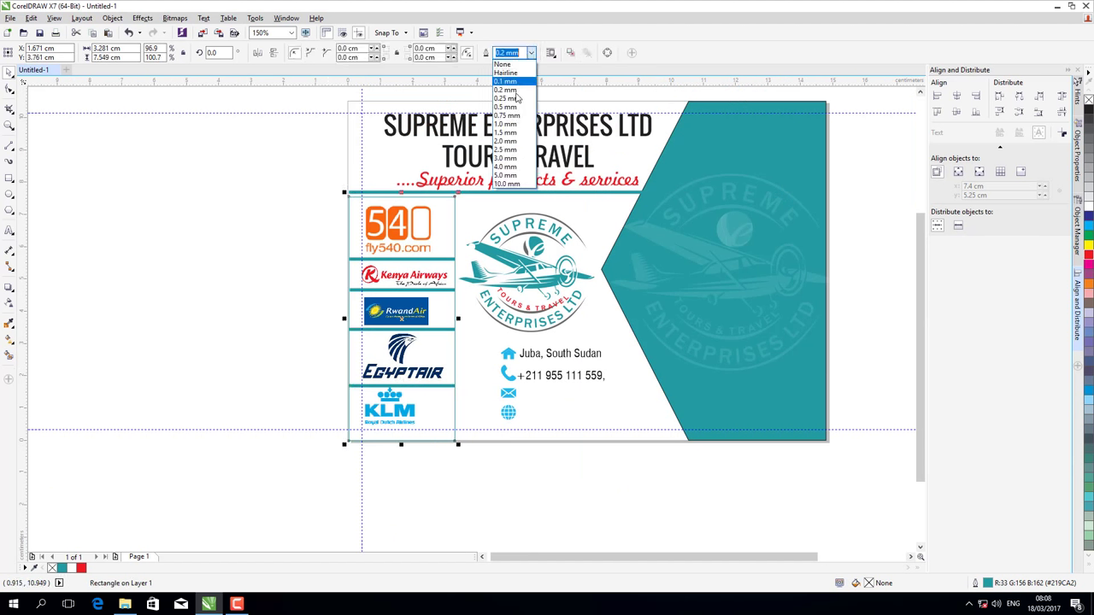
left_click(510, 99)
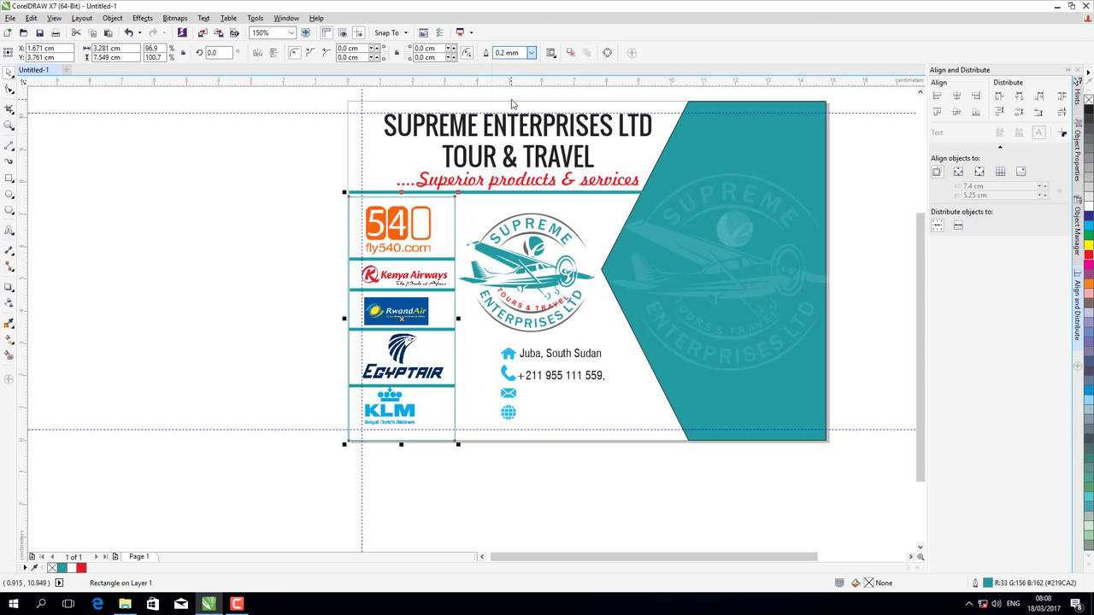
left_click(531, 53)
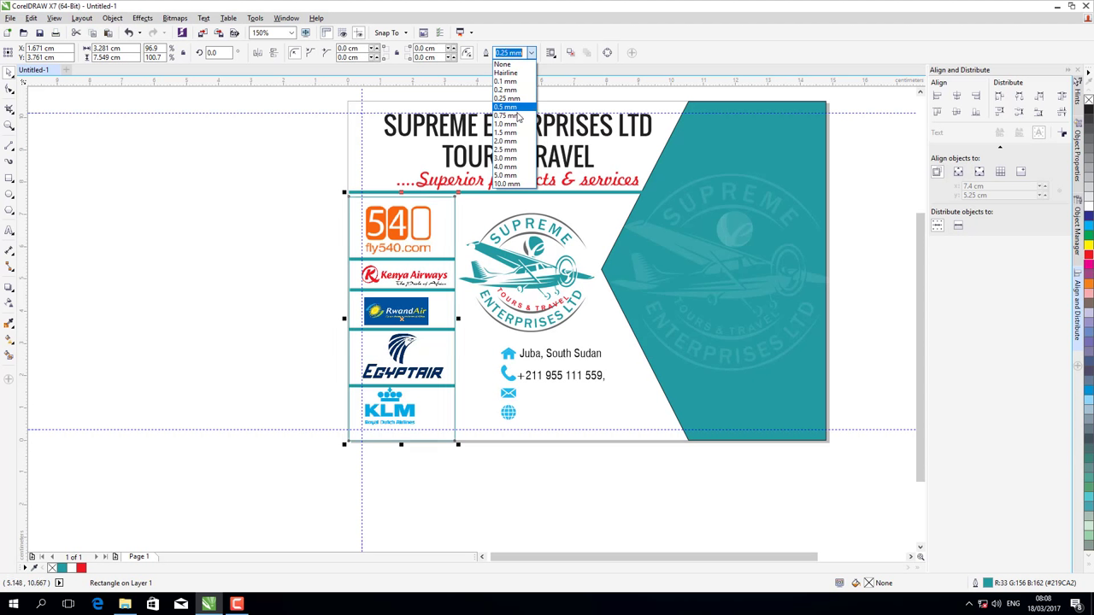
left_click(515, 125)
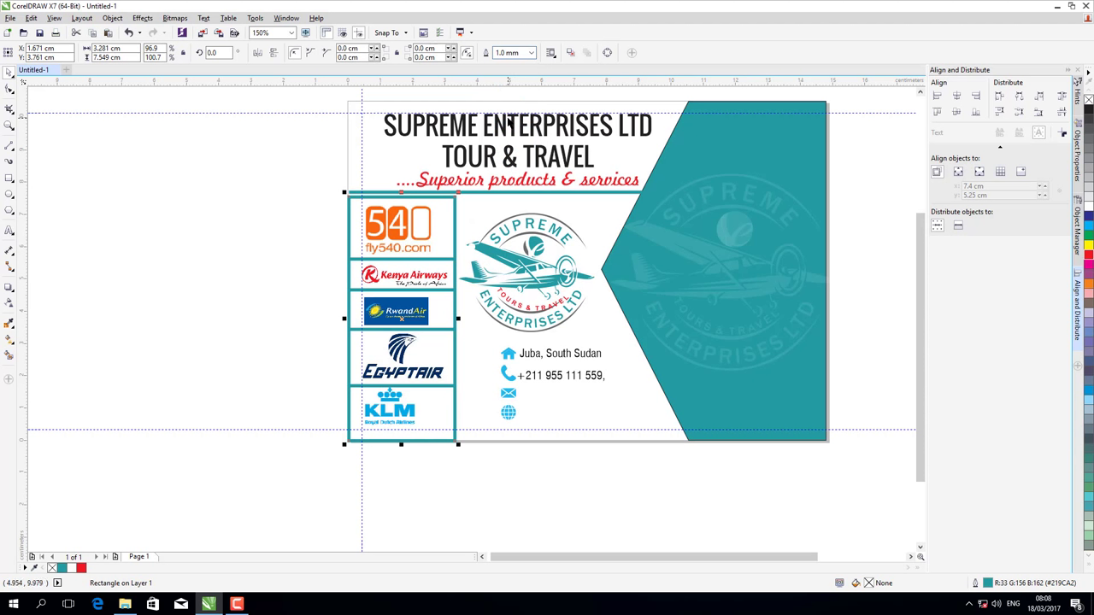
left_click(530, 52)
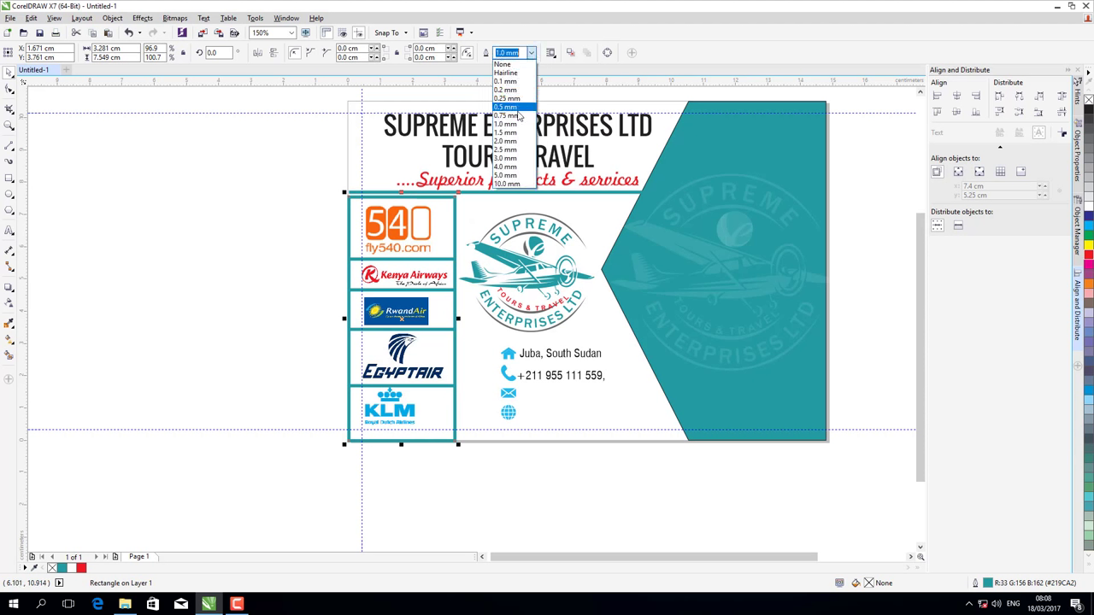
left_click(517, 116)
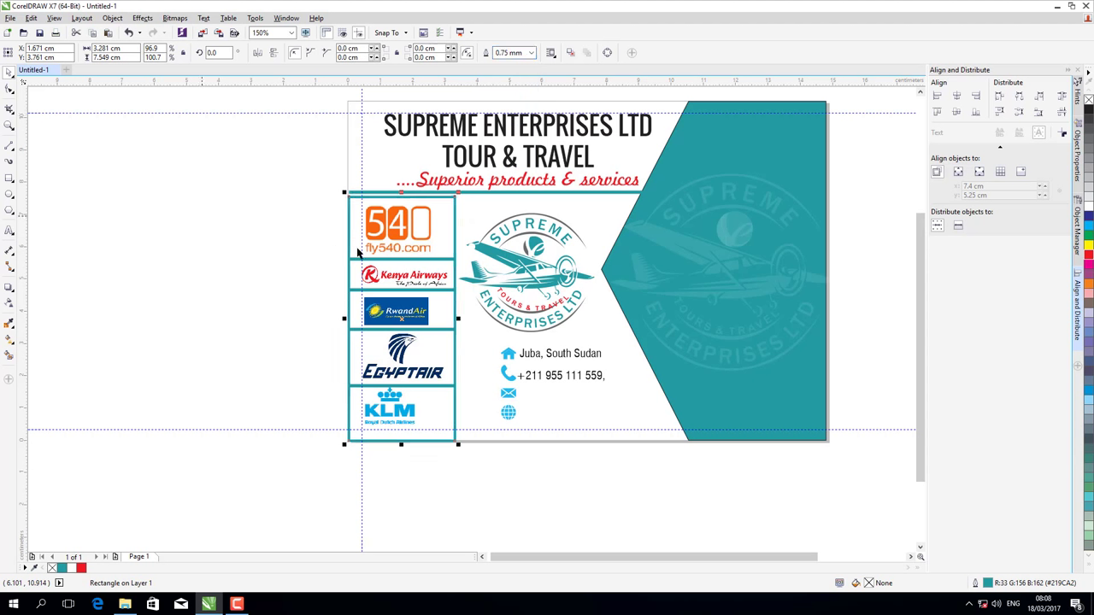
- Give all four teal dividers a 0.75 mm outline width
left_click(389, 259)
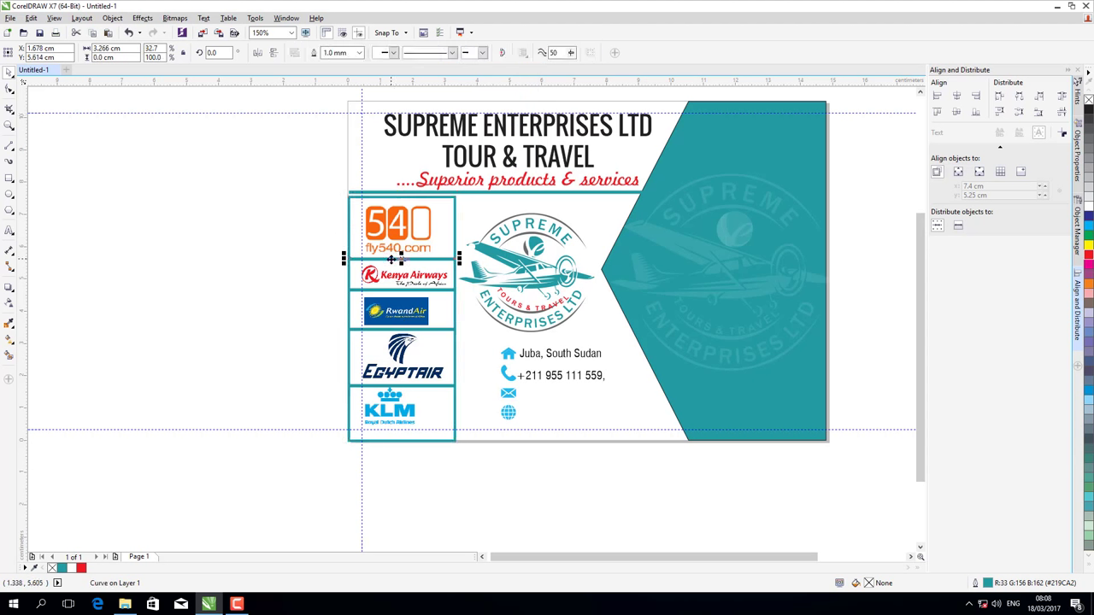
left_click(398, 292, "shift")
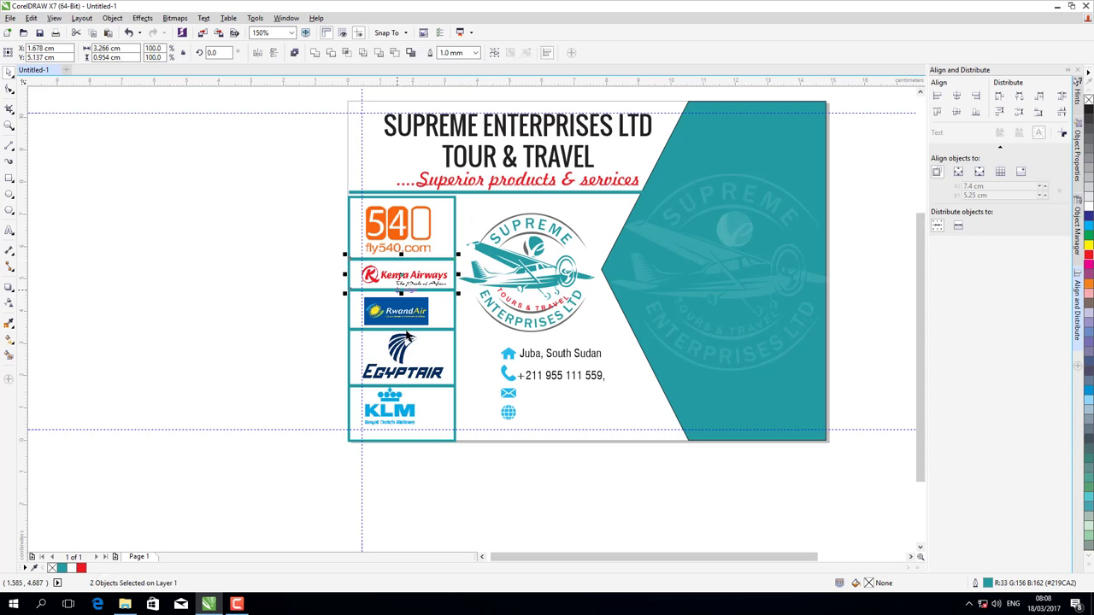
left_click(408, 332, "shift")
left_click(432, 388, "shift")
left_click(476, 53)
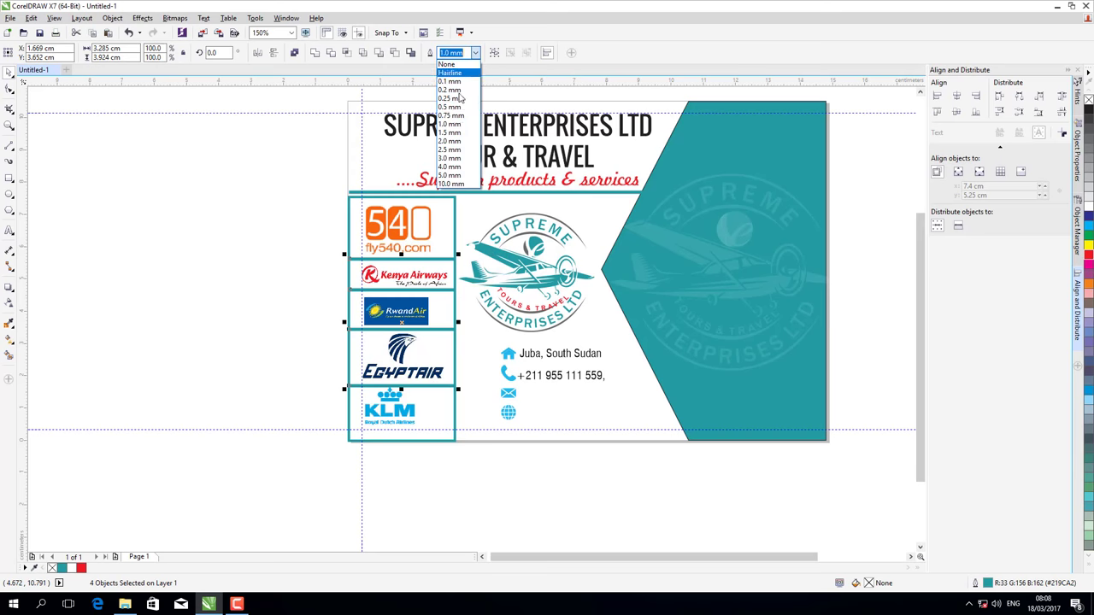
left_click(456, 118)
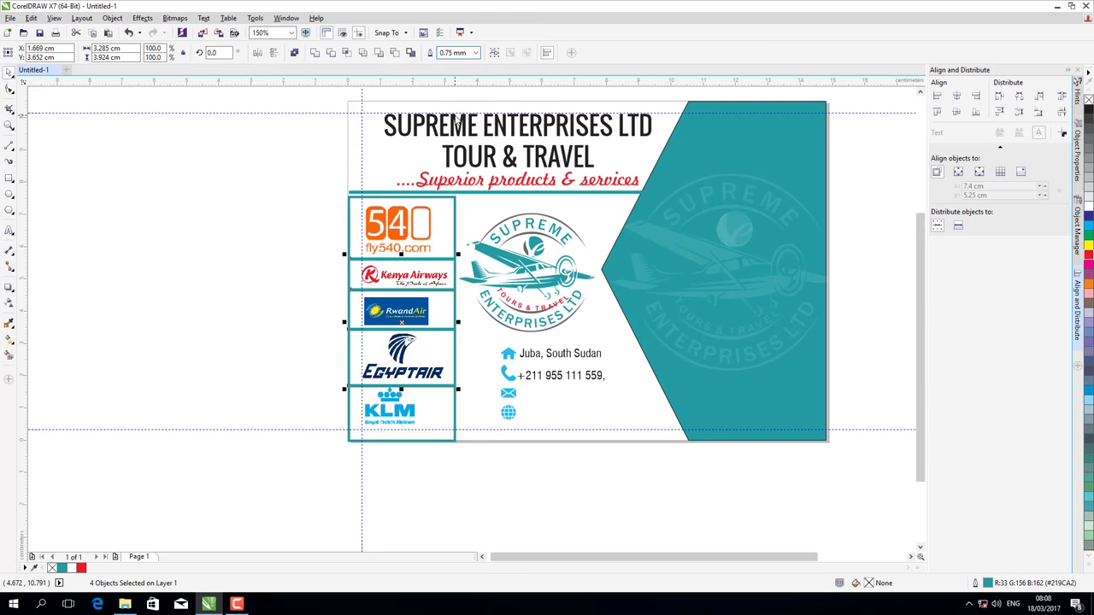
left_click(222, 245)
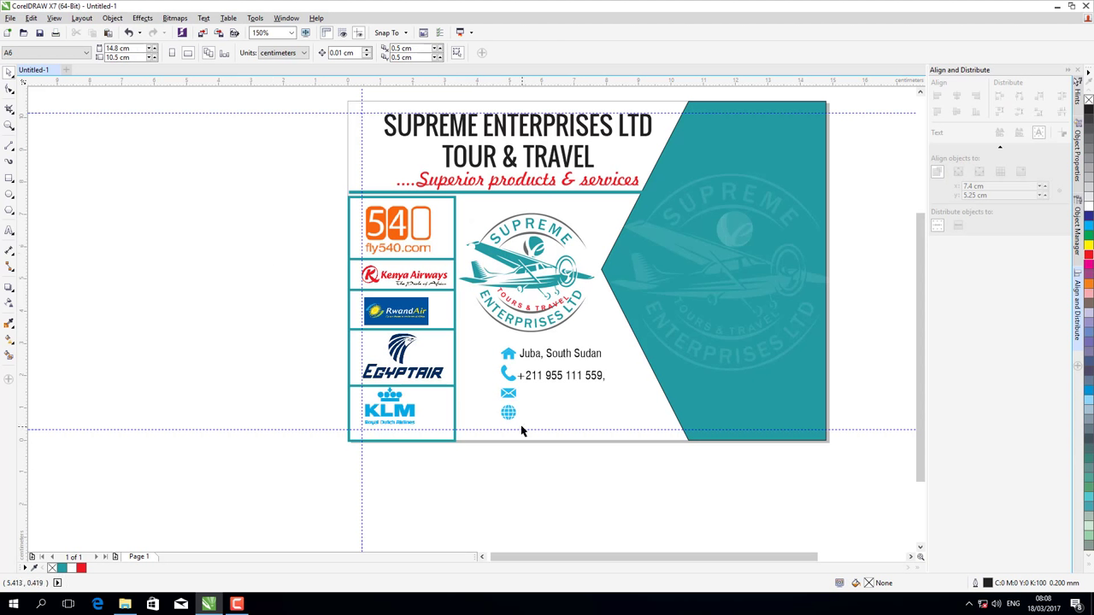
- Type the company e-mail address as a new text line below the page
left_click(9, 232)
left_click(450, 511)
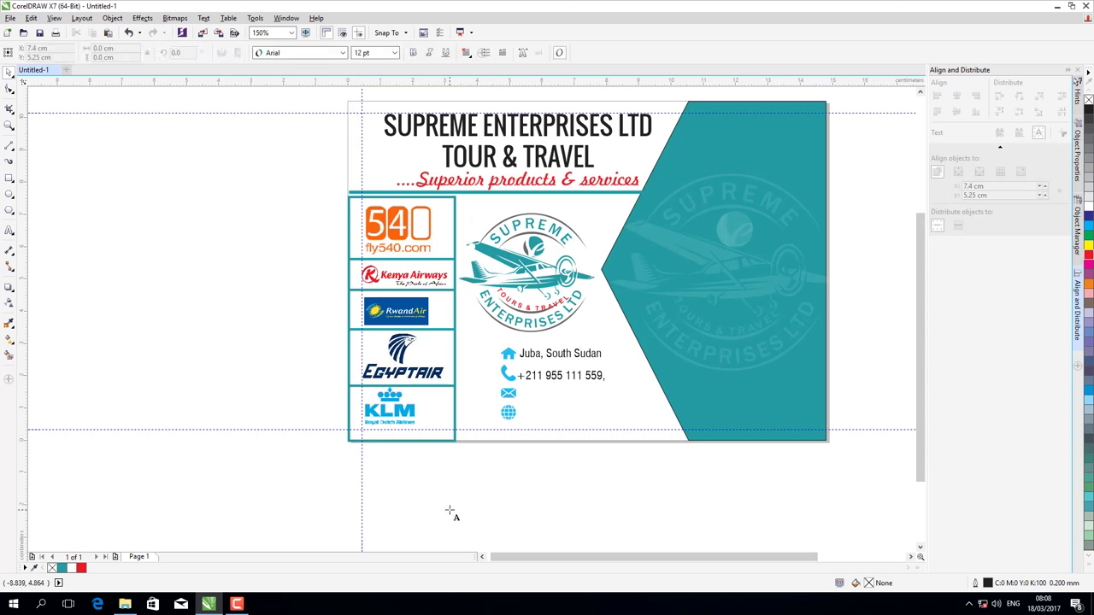
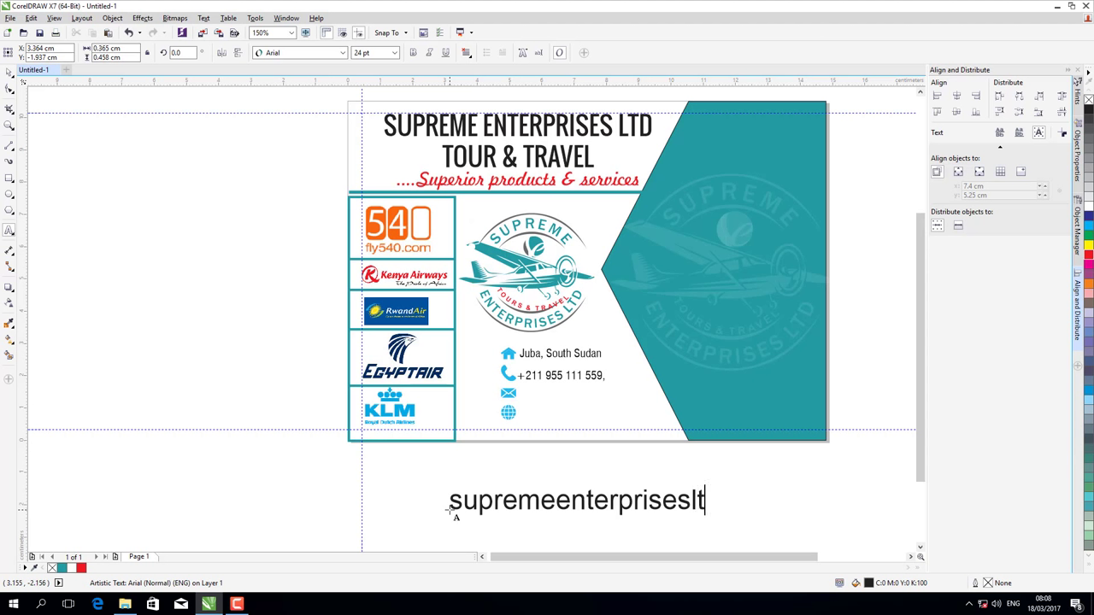
type("\"")
key("BackSpace")
type("\"")
key("BackSpace")
type("@gmai")
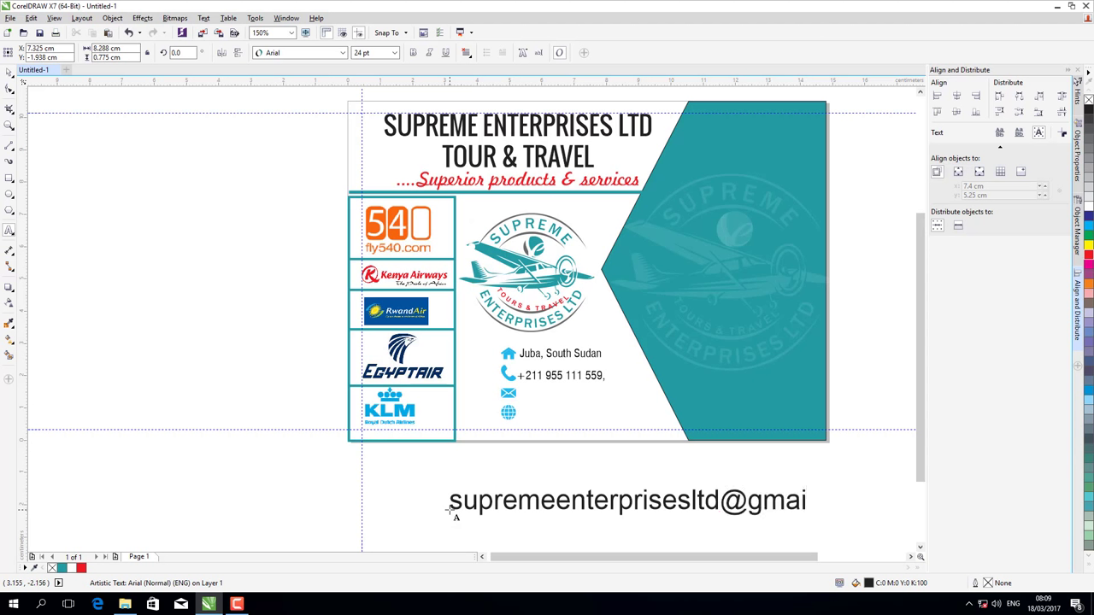
key("BackSpace")
key("BackSpace")
key("BackSpace")
key("BackSpace")
key("BackSpace")
key("BackSpace")
key("BackSpace")
key("BackSpace")
key("BackSpace")
key("BackSpace")
key("BackSpace")
key("BackSpace")
key("BackSpace")
key("BackSpace")
key("BackSpace")
key("BackSpace")
key("BackSpace")
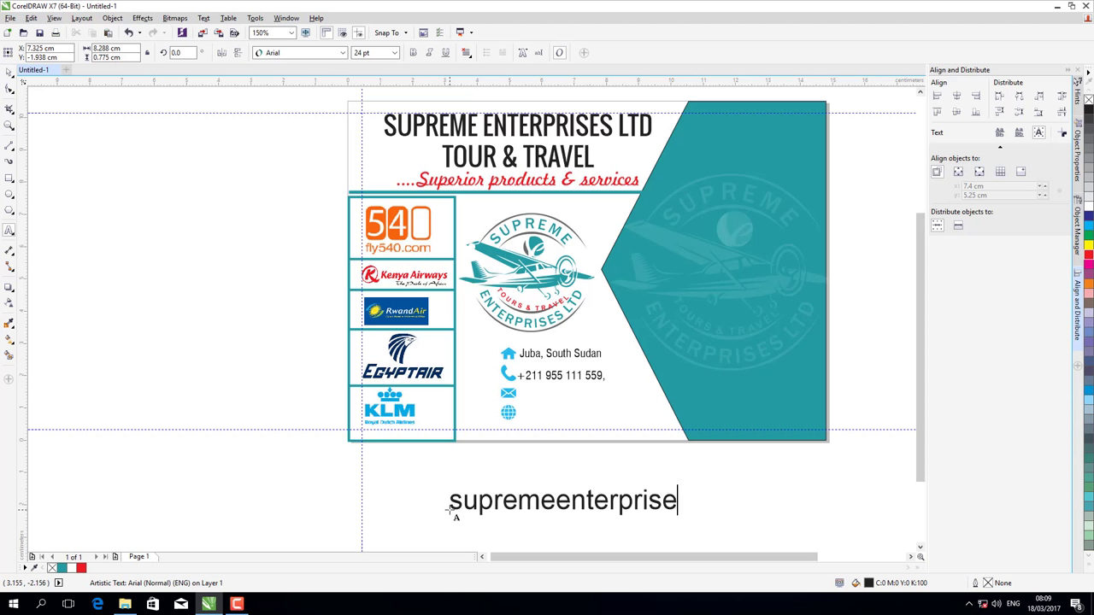
key("BackSpace")
key("BackSpace")
key("BackSpace")
key("BackSpace")
key("BackSpace")
key("BackSpace")
key("BackSpace")
key("BackSpace")
key("BackSpace")
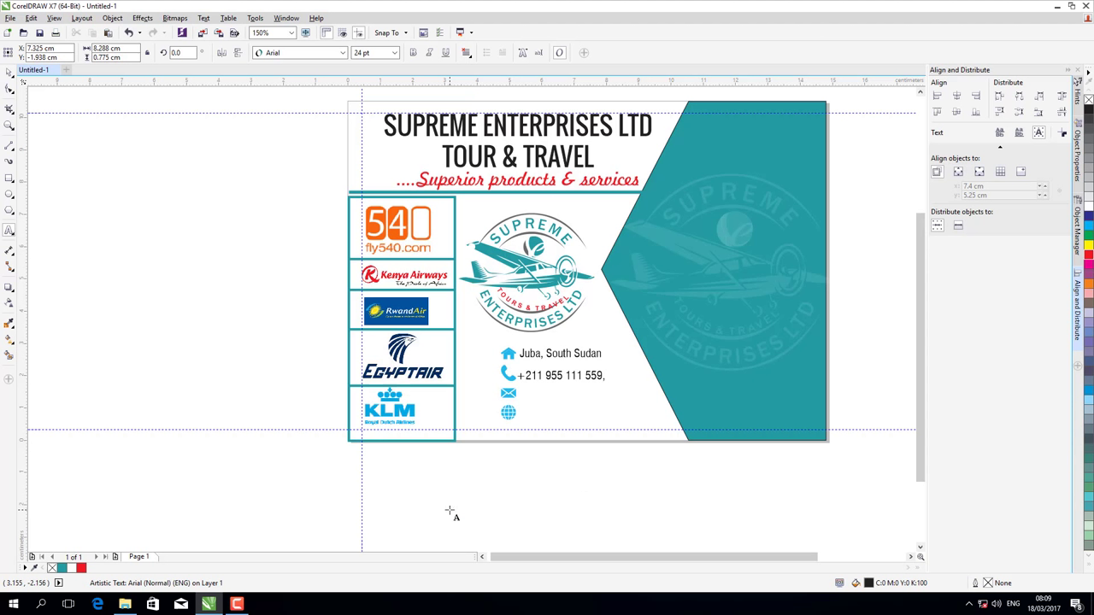
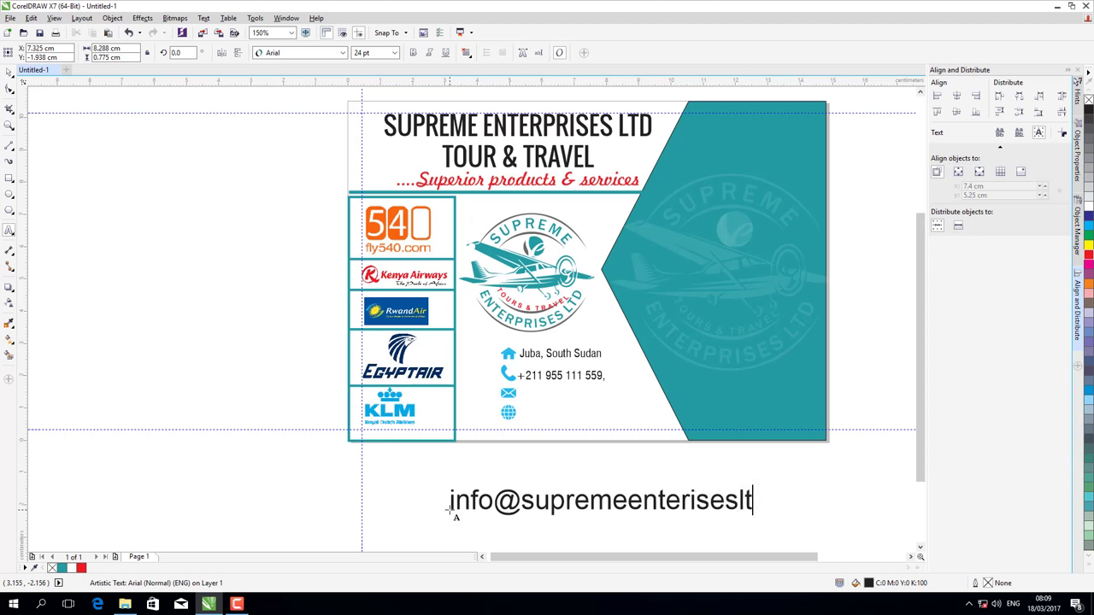
- Format the e-mail text as 10 pt Swis721 Cn BT and place it beside the envelope icon
left_click(547, 353)
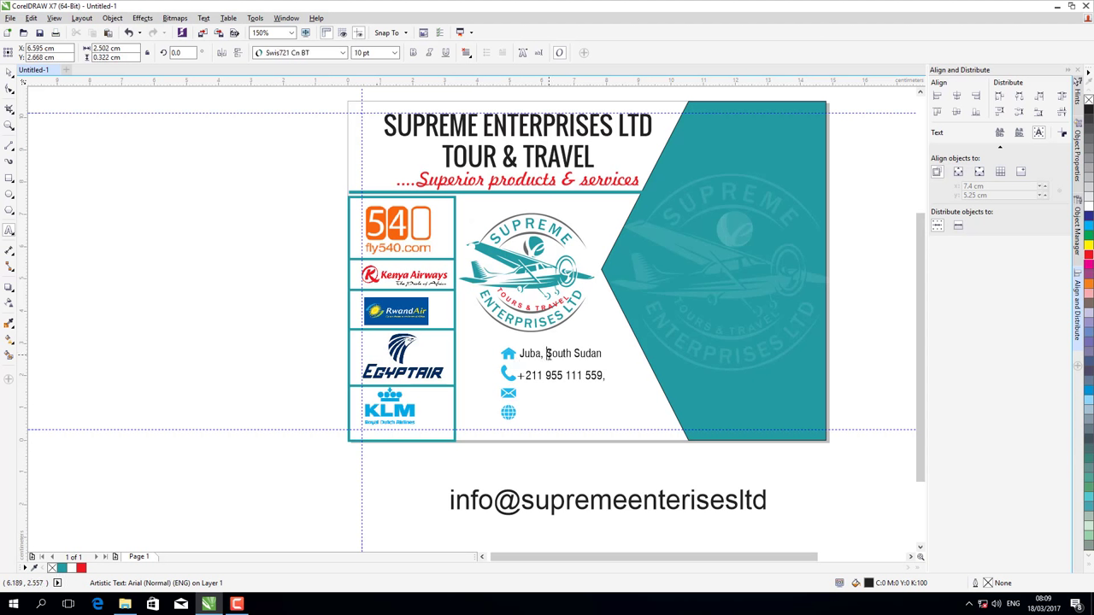
left_click(549, 500)
key("ctrl+a")
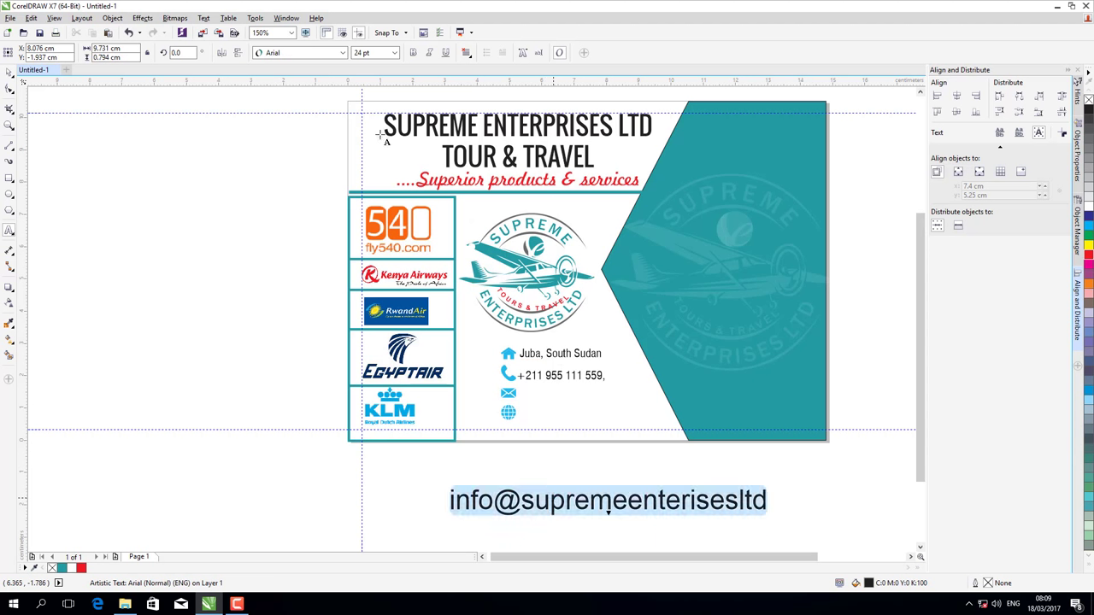
left_click(395, 52)
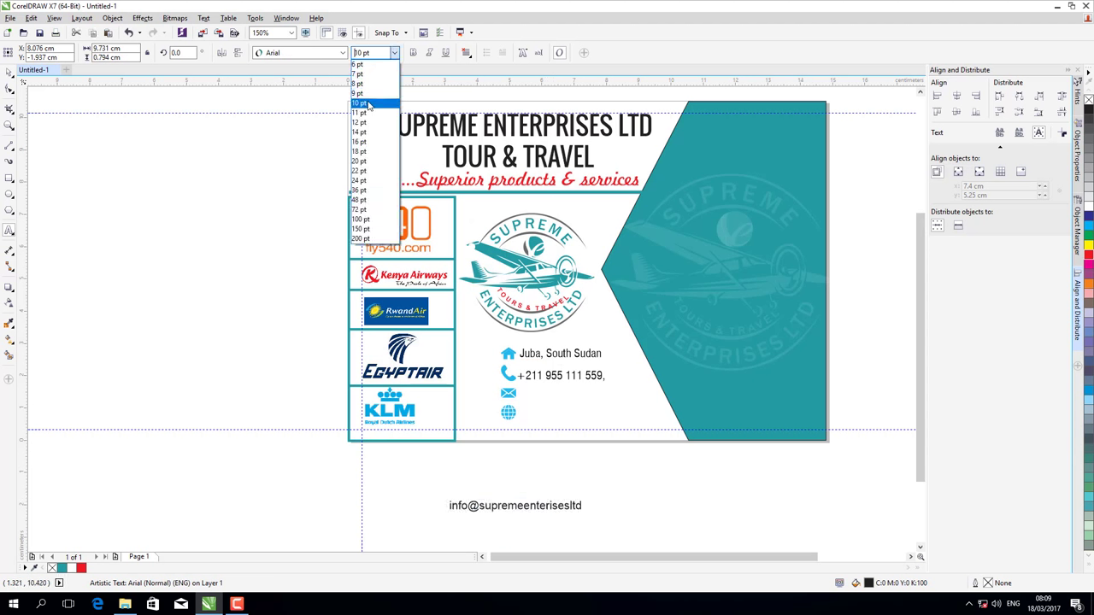
left_click(359, 103)
left_click(342, 53)
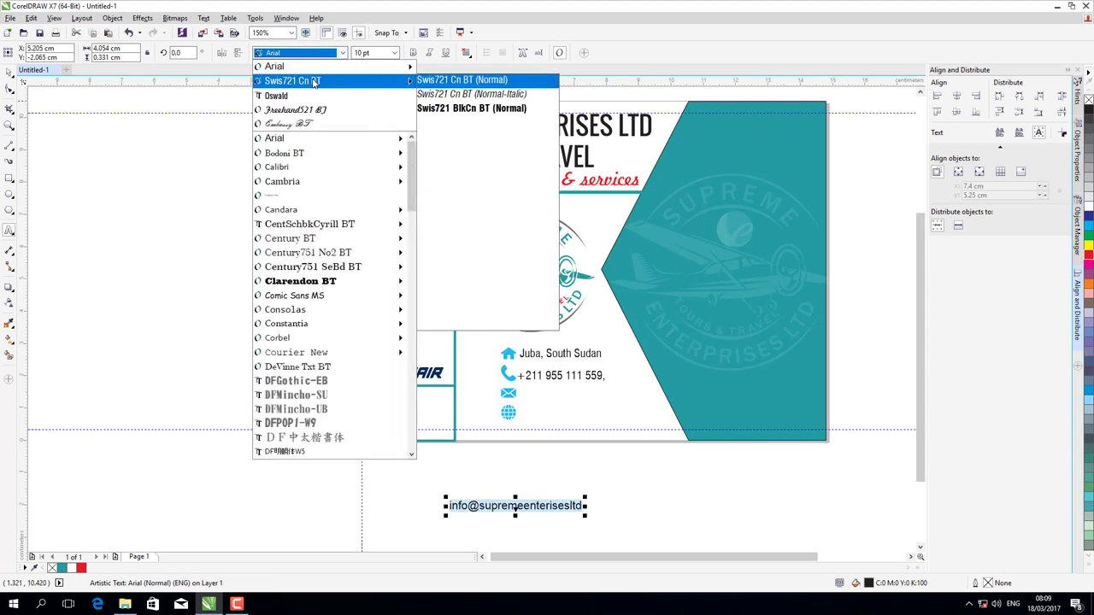
left_click(323, 81)
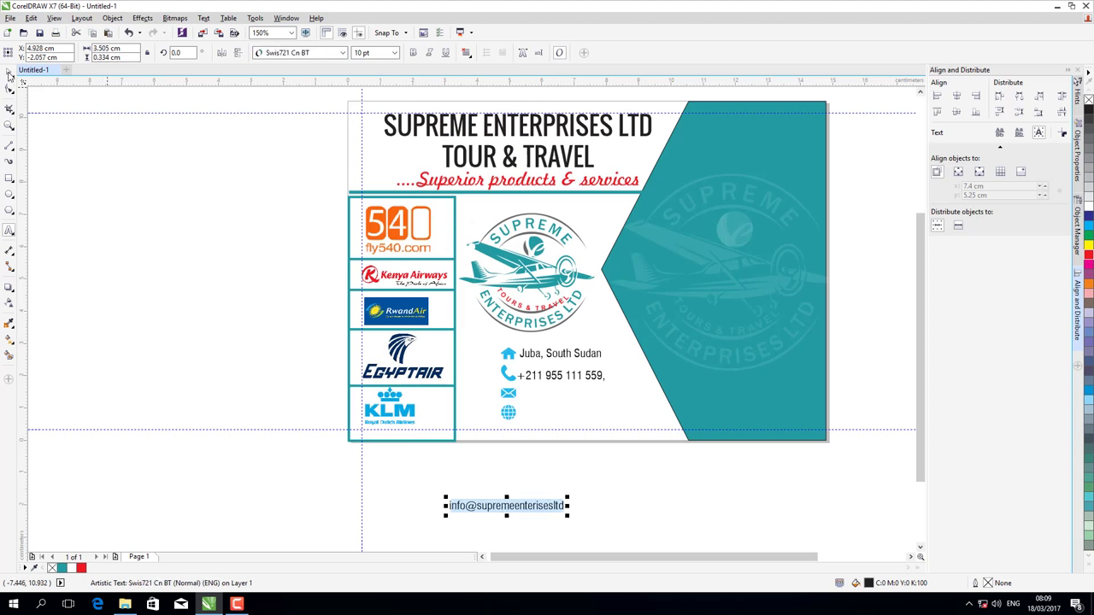
left_click(8, 68)
left_click_drag(507, 508, 579, 393)
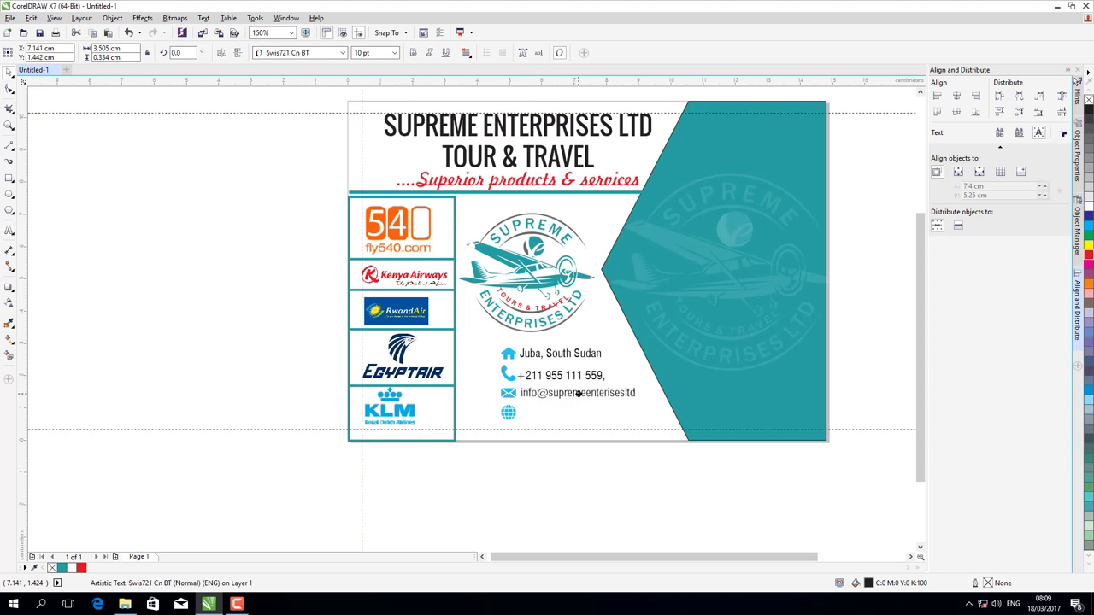
left_click(580, 493)
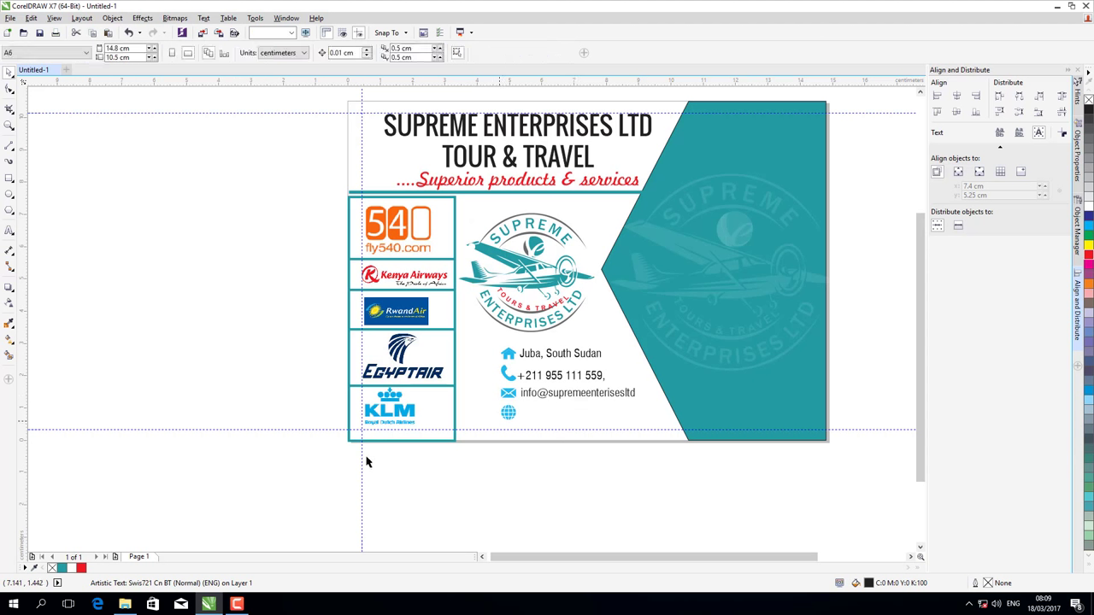
left_click(8, 232)
left_click(475, 481)
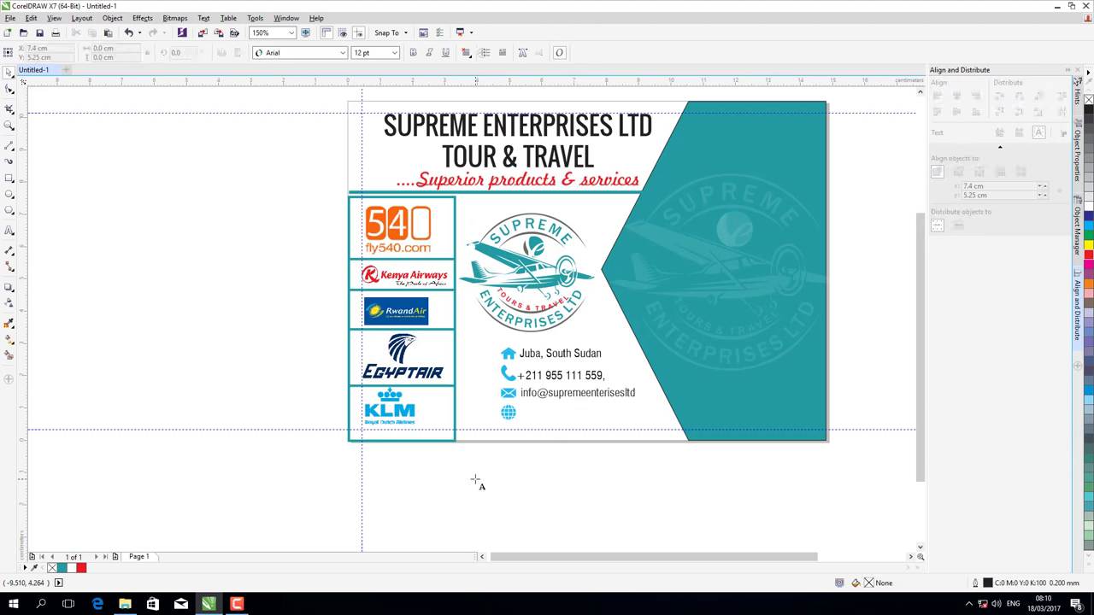
type("www")
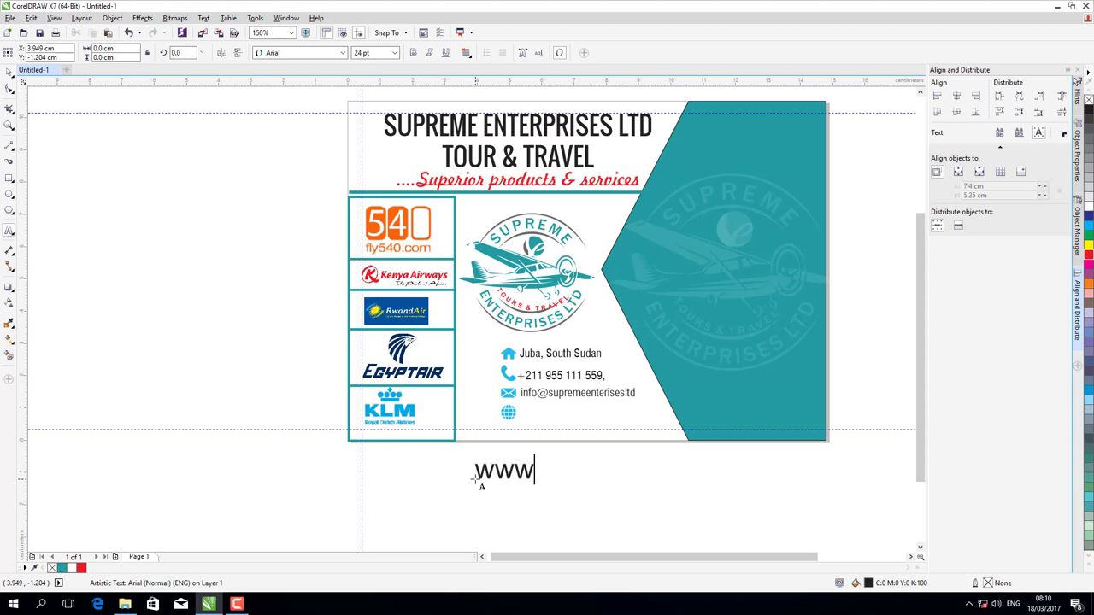
type(".supreme")
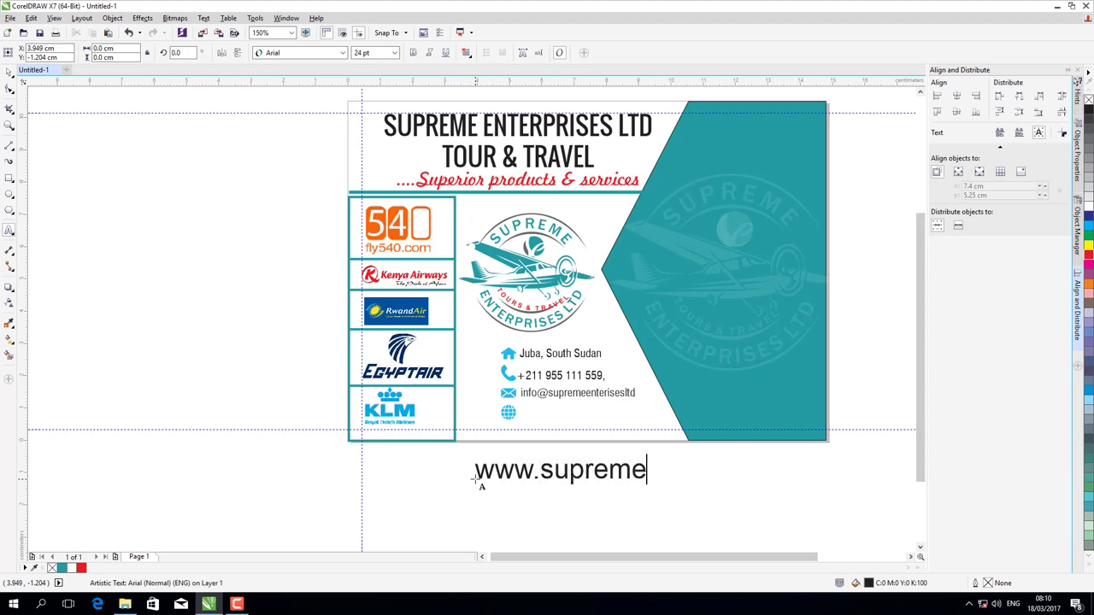
type("enterprise")
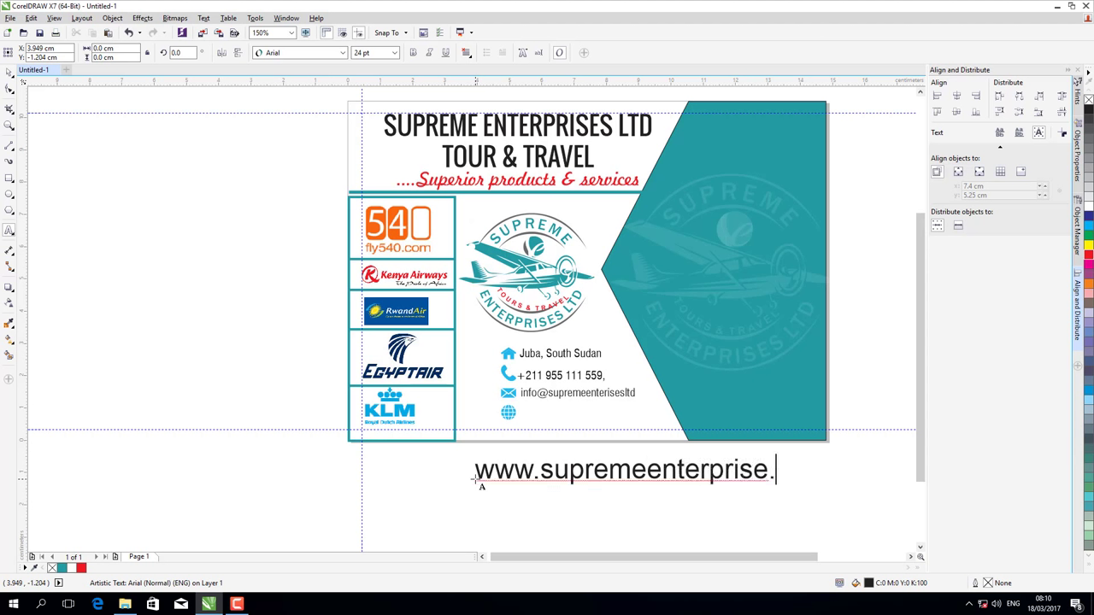
type(".com")
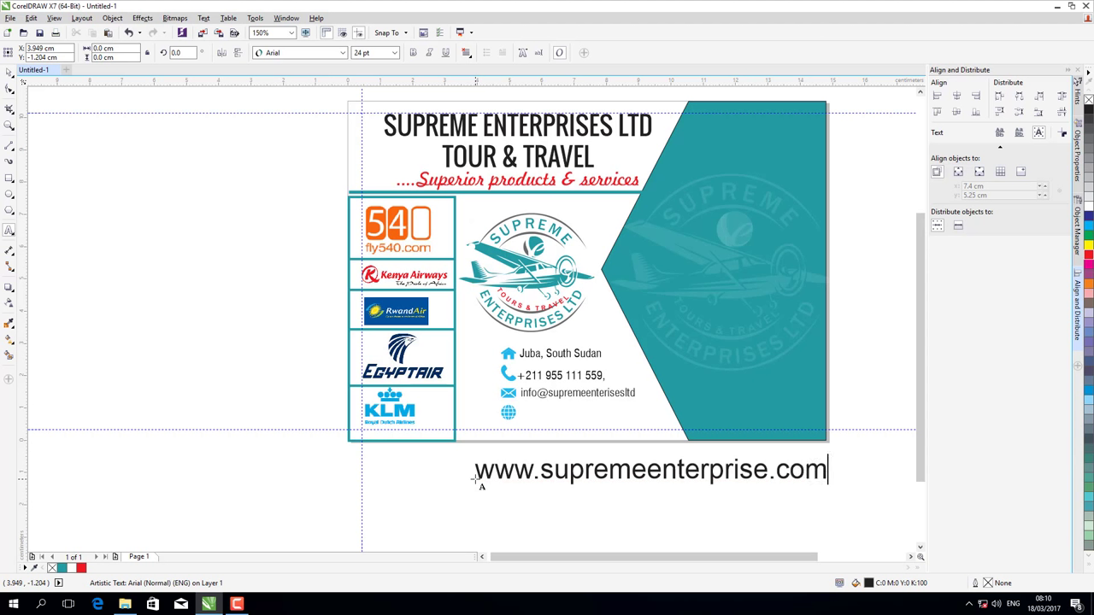
- Format the web address as 10 pt Swis721 Cn BT and move it beside the globe icon
key("ctrl+a")
left_click(394, 52)
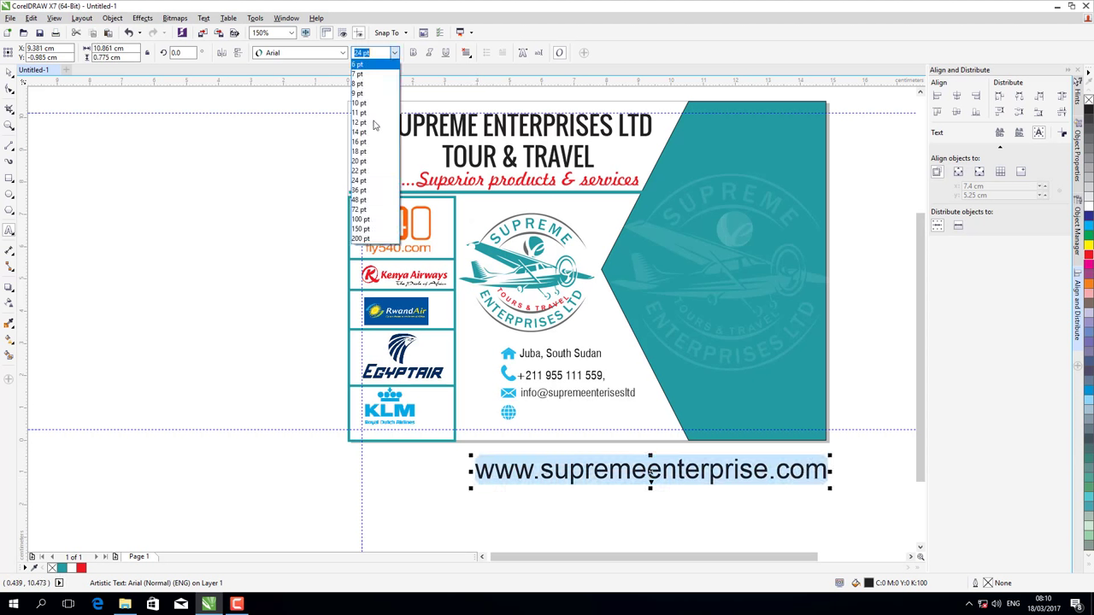
left_click(374, 104)
left_click(343, 52)
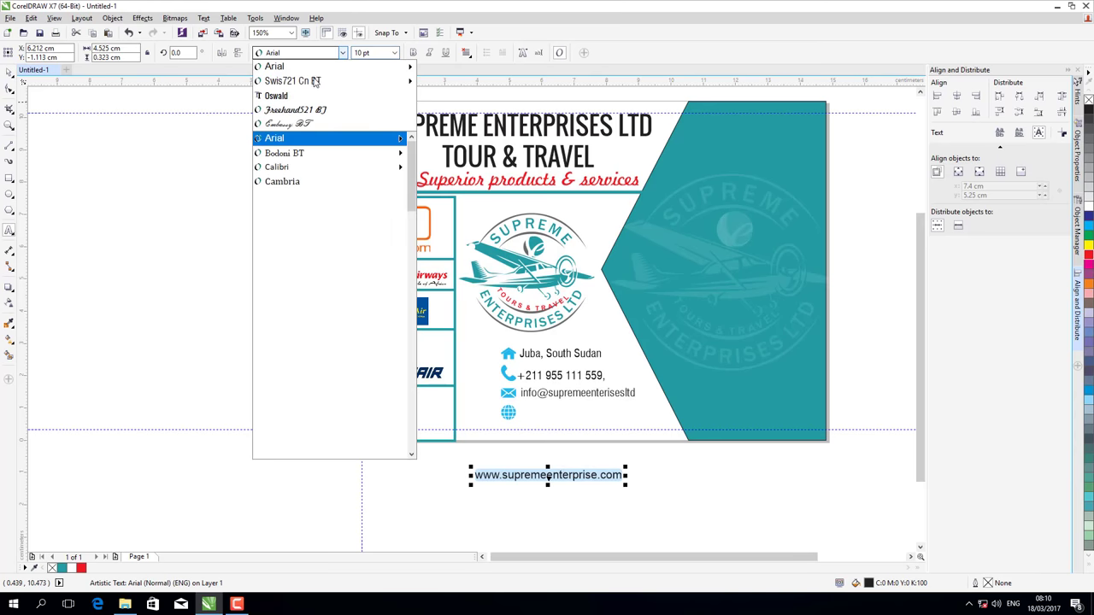
mouse_move(314, 83)
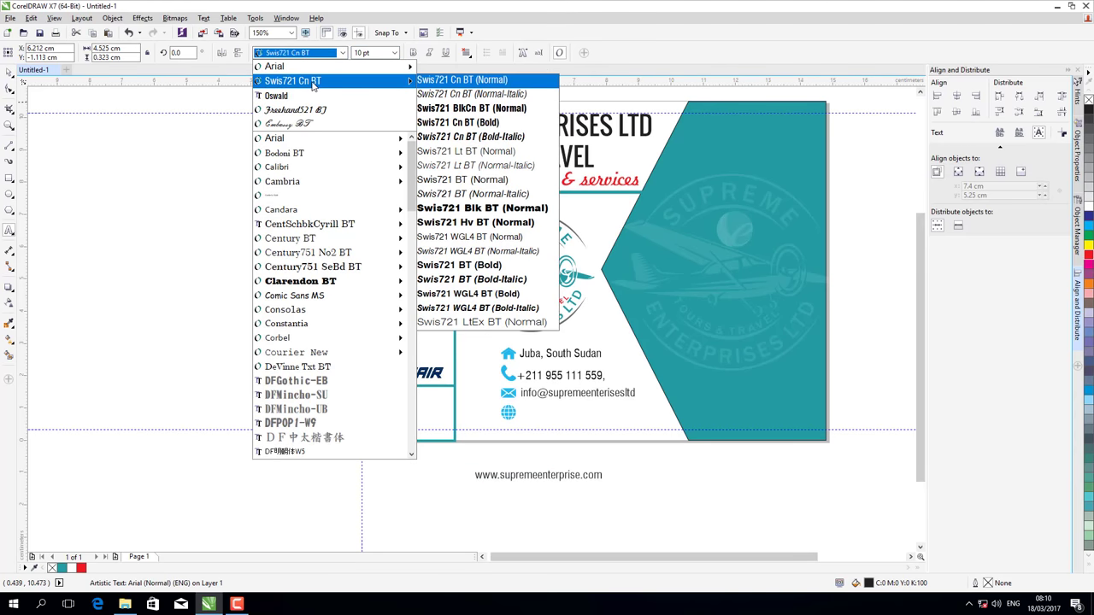
left_click(314, 82)
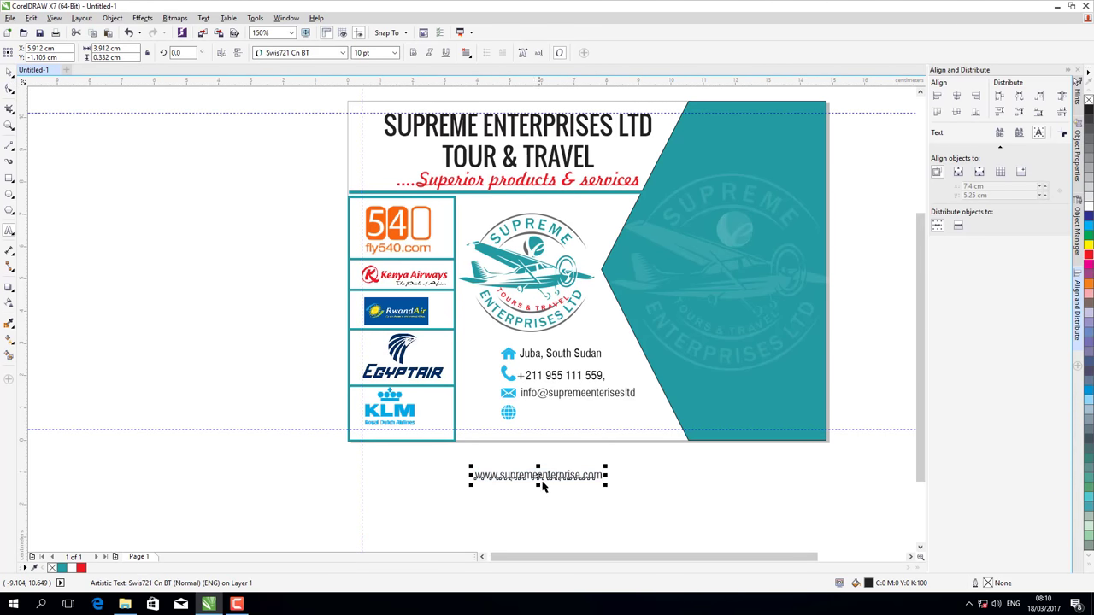
left_click_drag(542, 486, 583, 412)
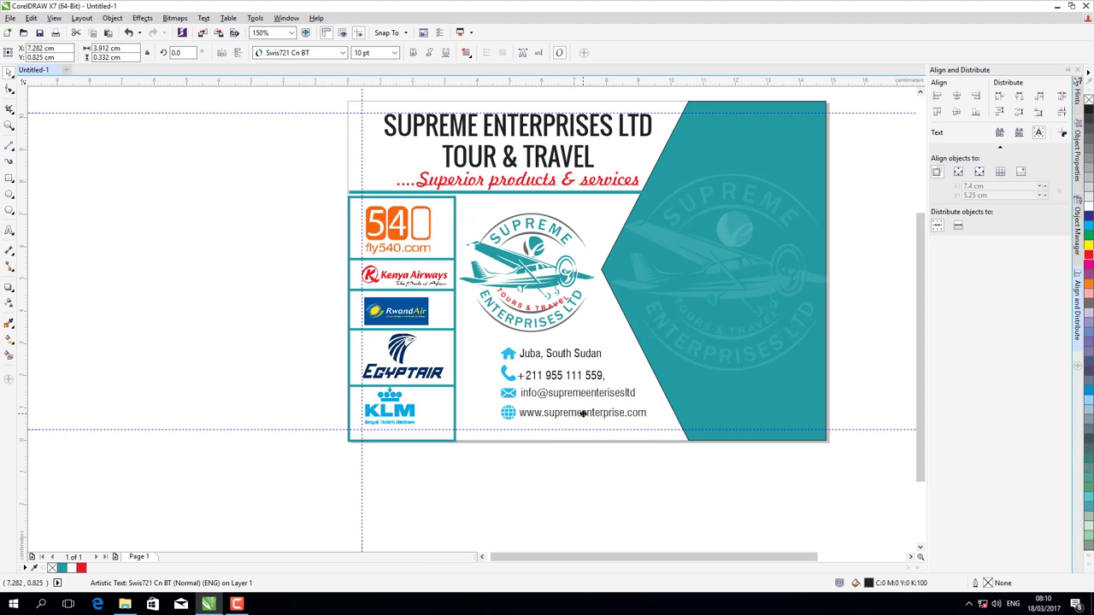
left_click(568, 488)
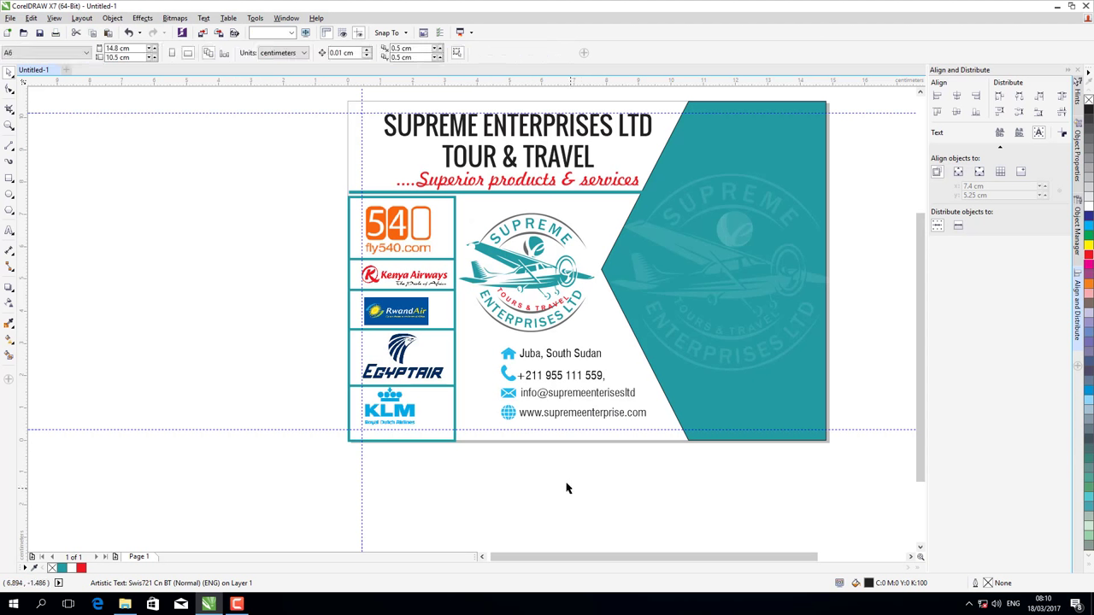
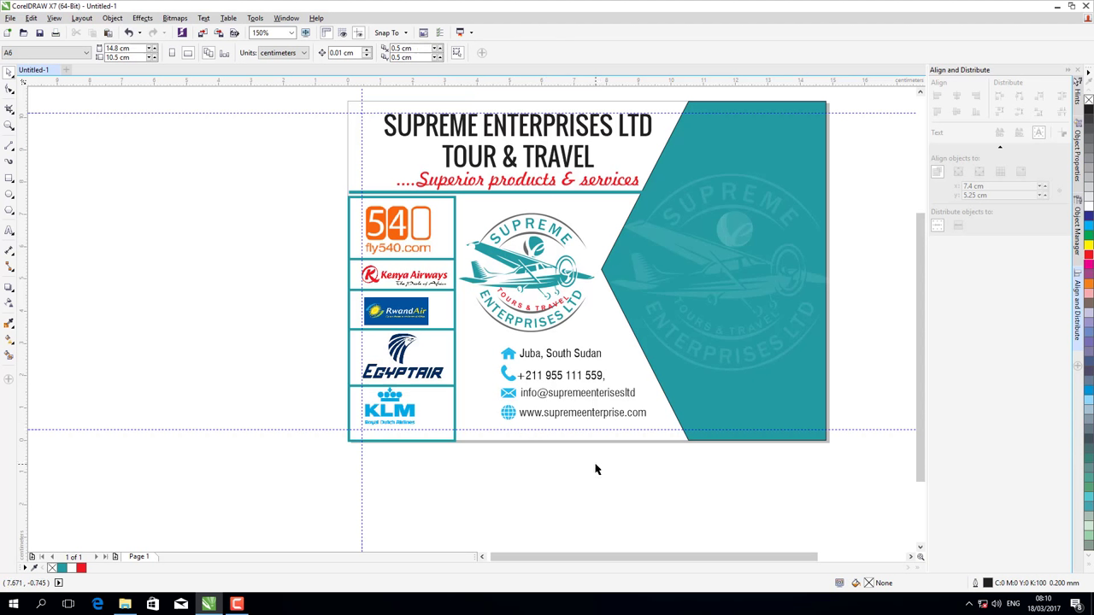
- Start a text block left of the card with 'Ticketing & Reservation' and 'cargo Handling'
left_click(807, 156)
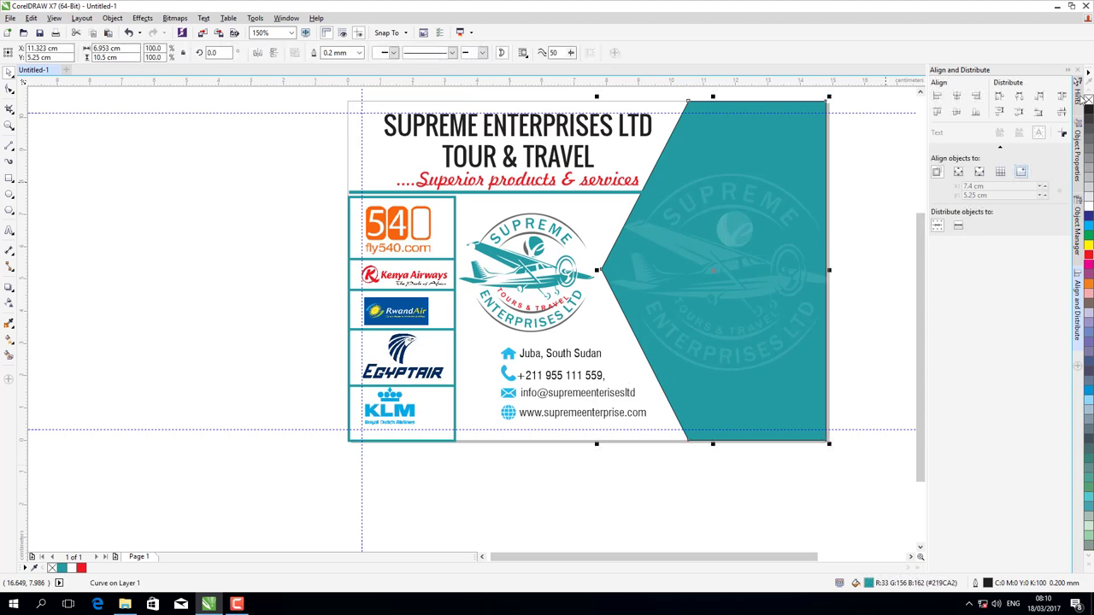
key("Escape")
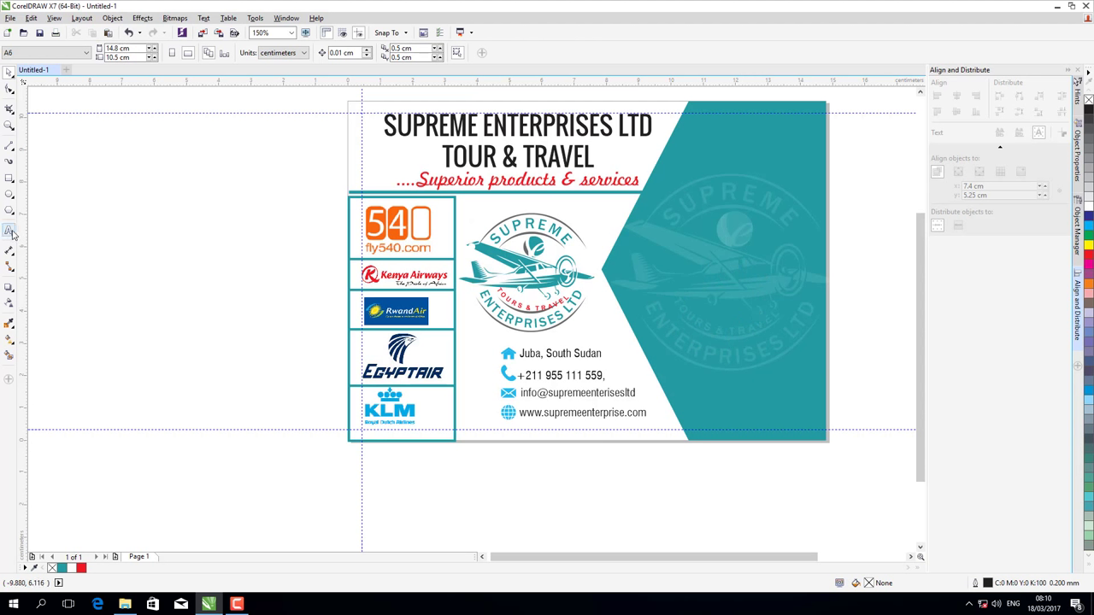
key("F8")
left_click(112, 213)
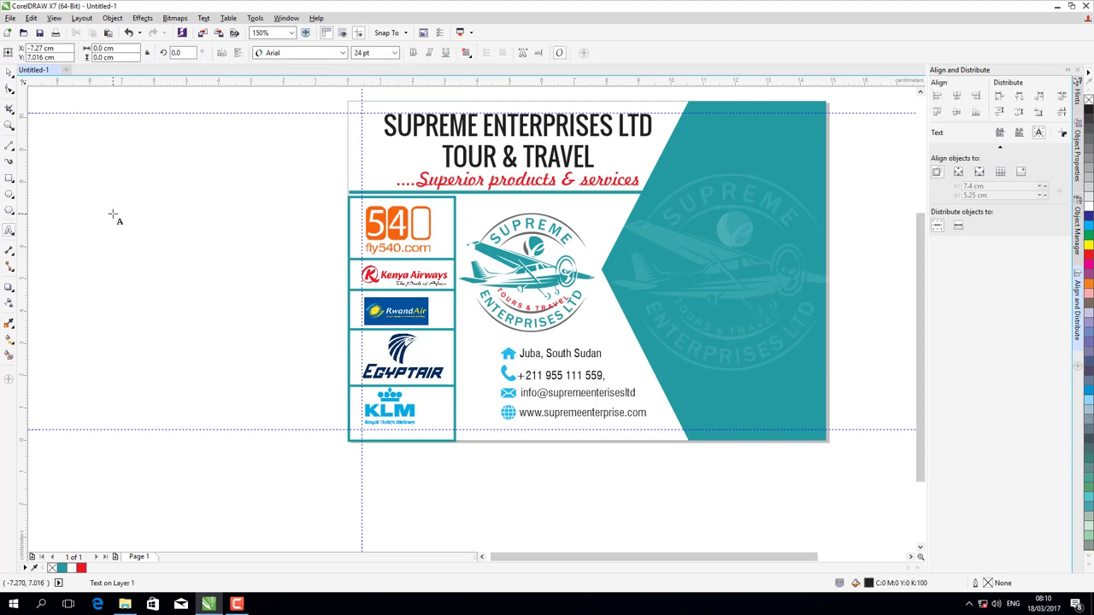
type("Tic")
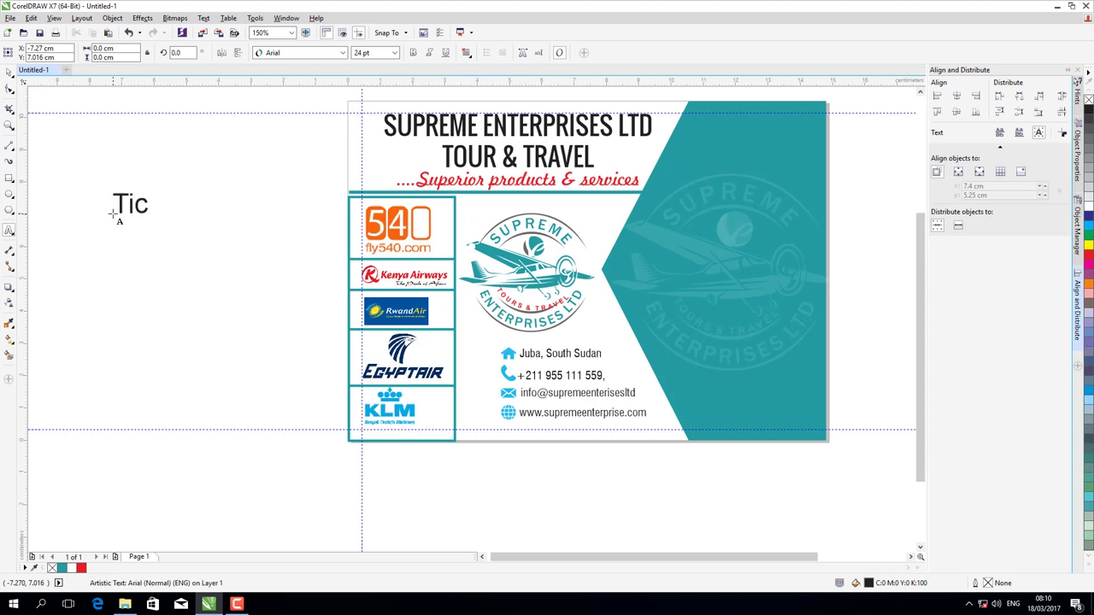
type("keting")
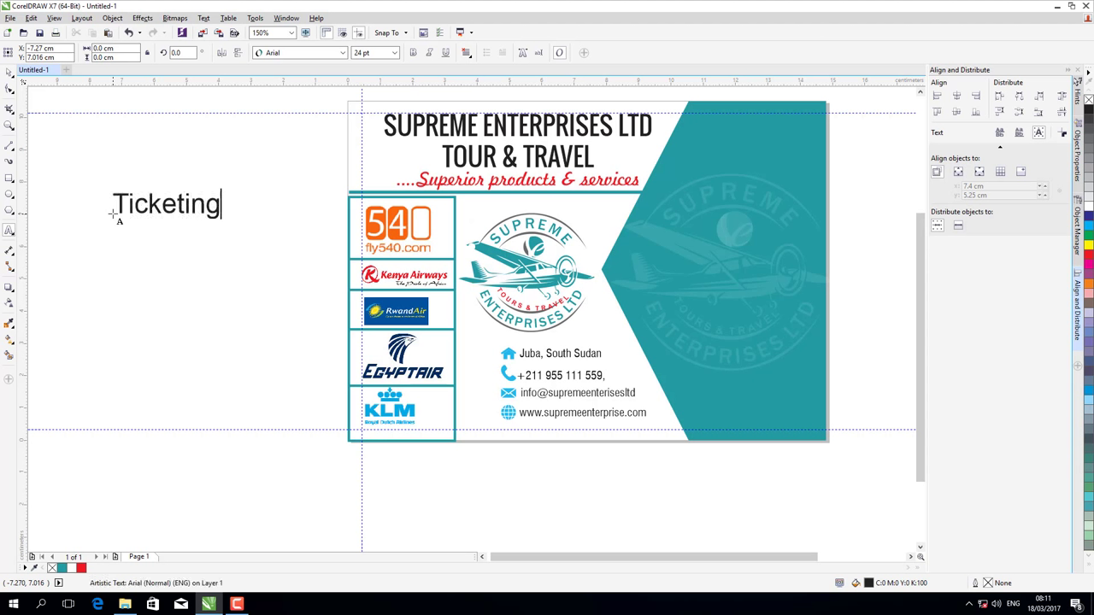
type(" & Reser")
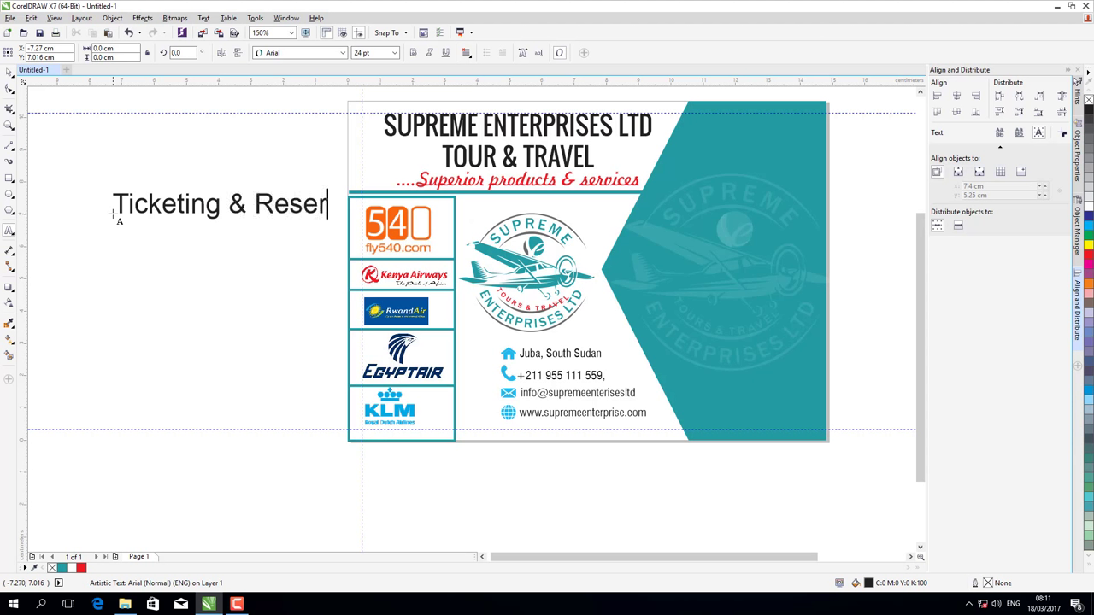
type("vation")
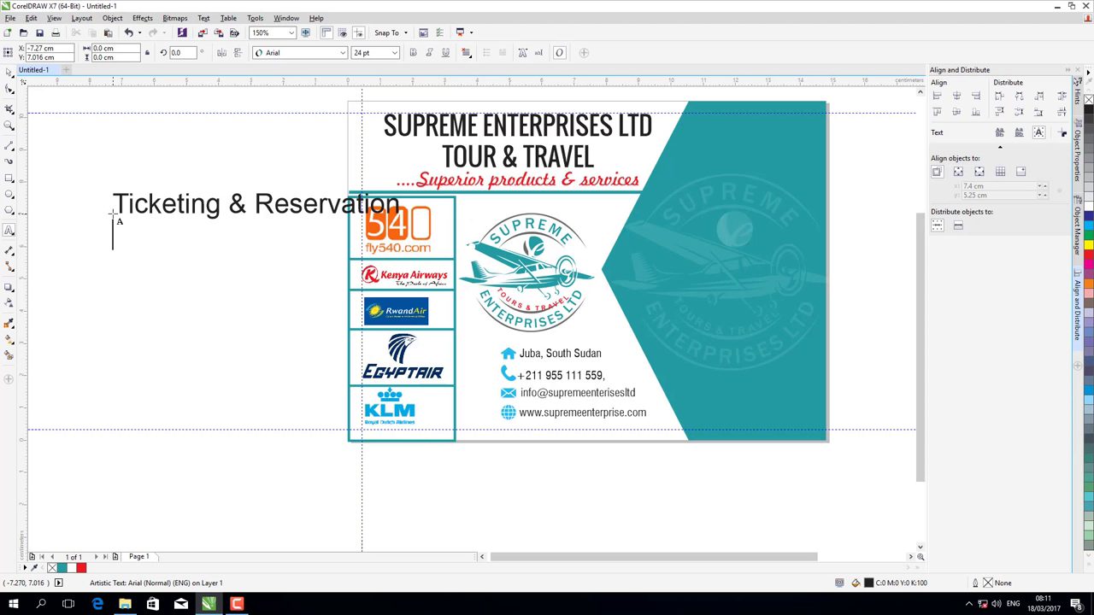
type("cargo Ha")
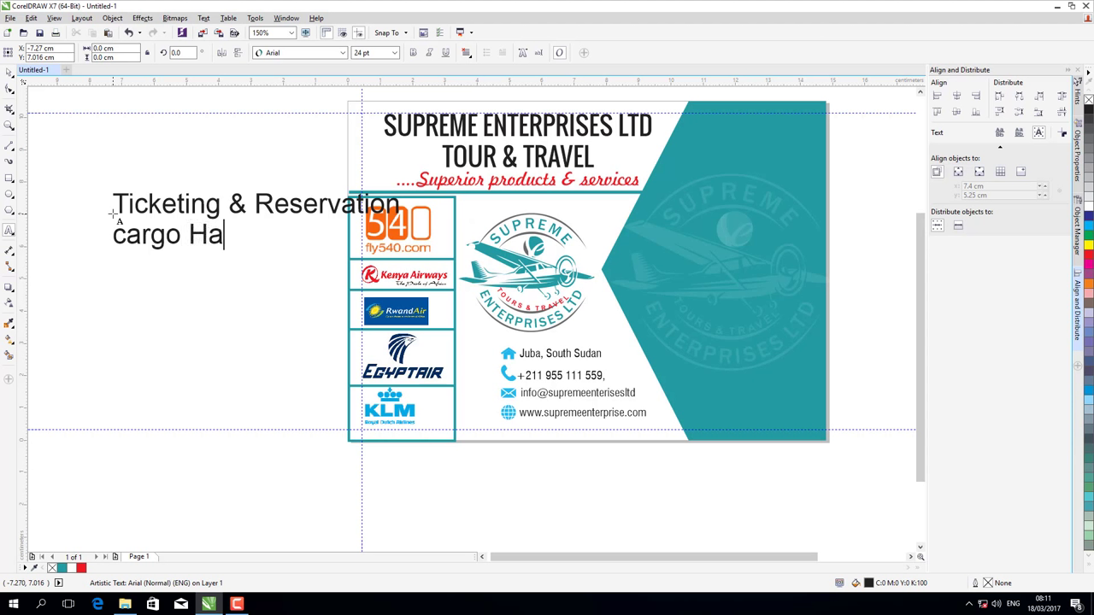
type("ndling")
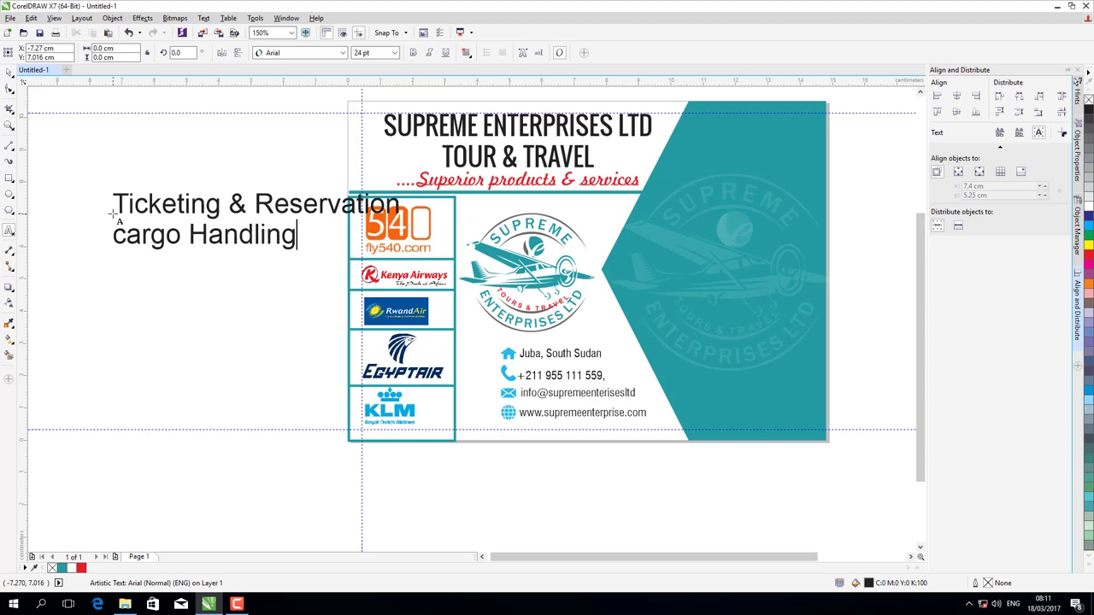
- Add lines 'Charter', 'Visa Processing', 'Hotel Booking' and 'Holiday Packages', then select all the text
key("Return")
type("d")
key("BackSpace")
type("Charter")
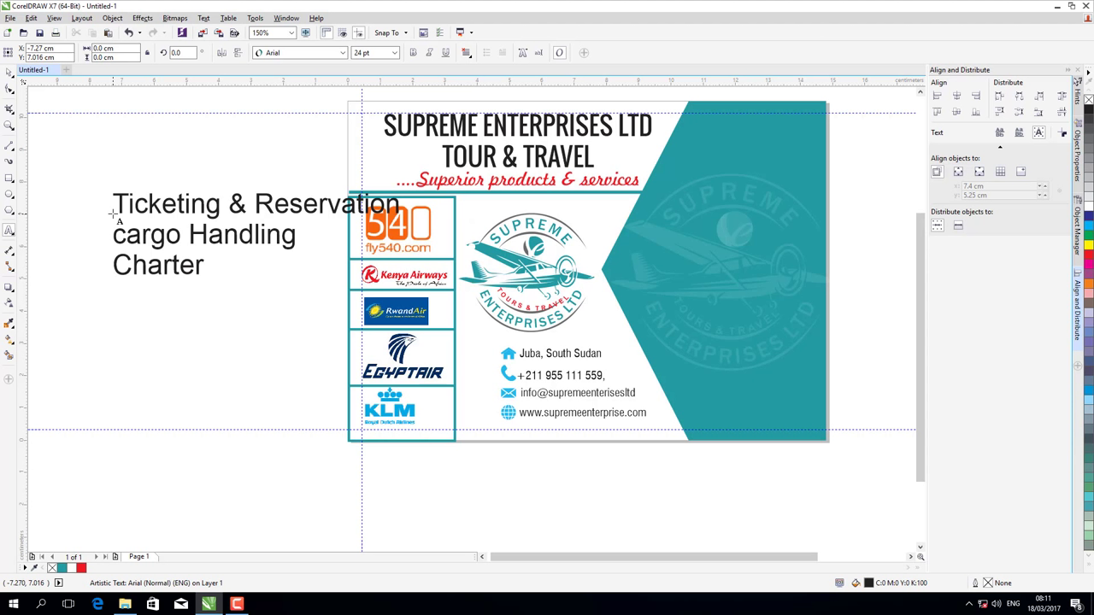
key("Return")
type("Visa Pro")
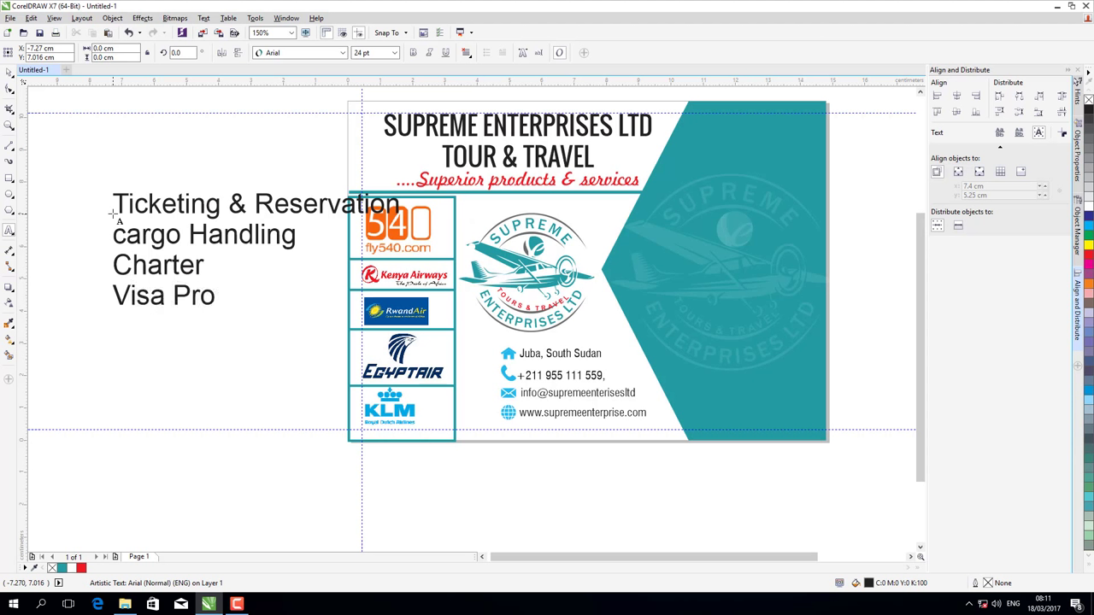
type("cessing")
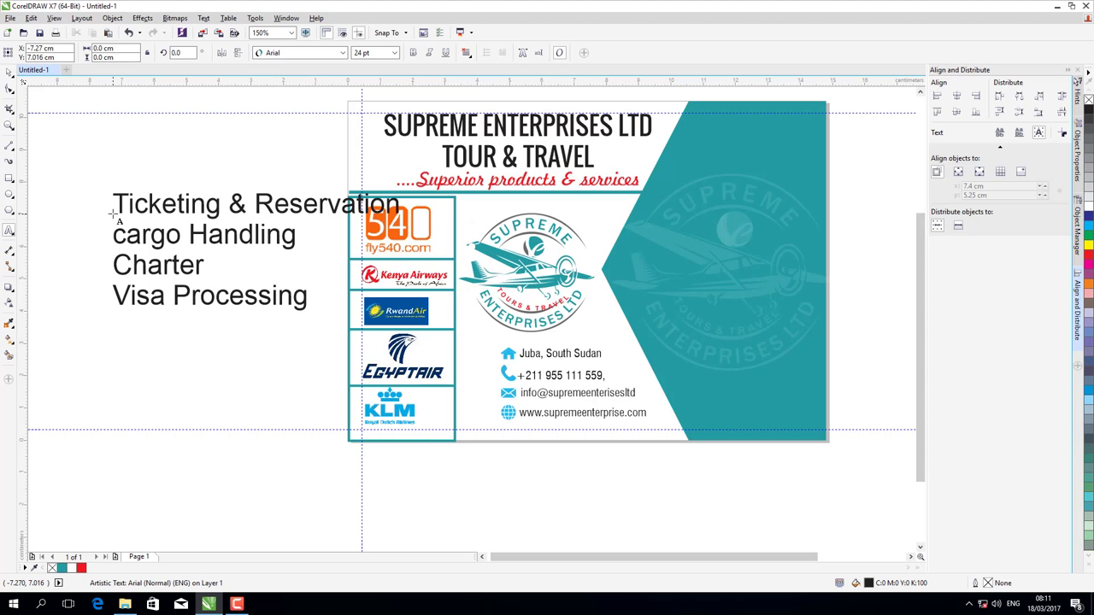
type("Hotel")
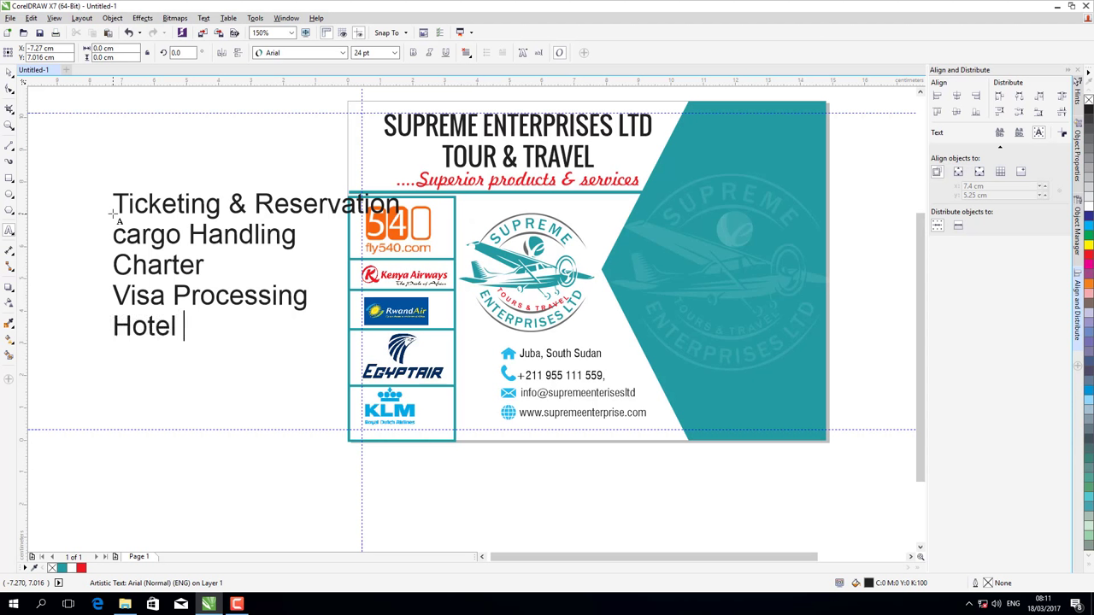
type(" Bookin")
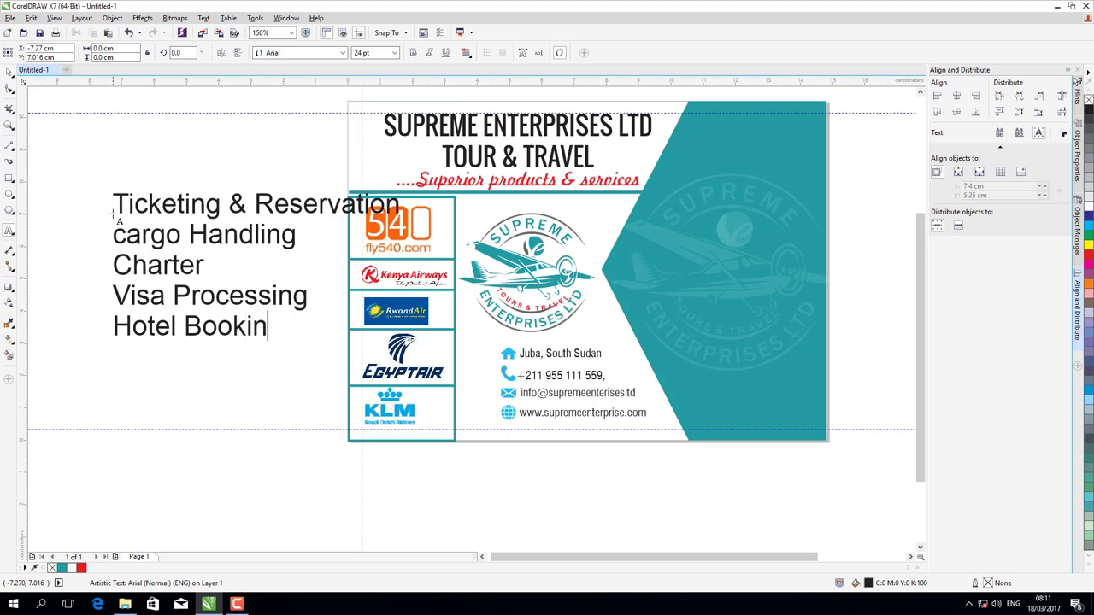
type("g")
key("Return")
type("Holida")
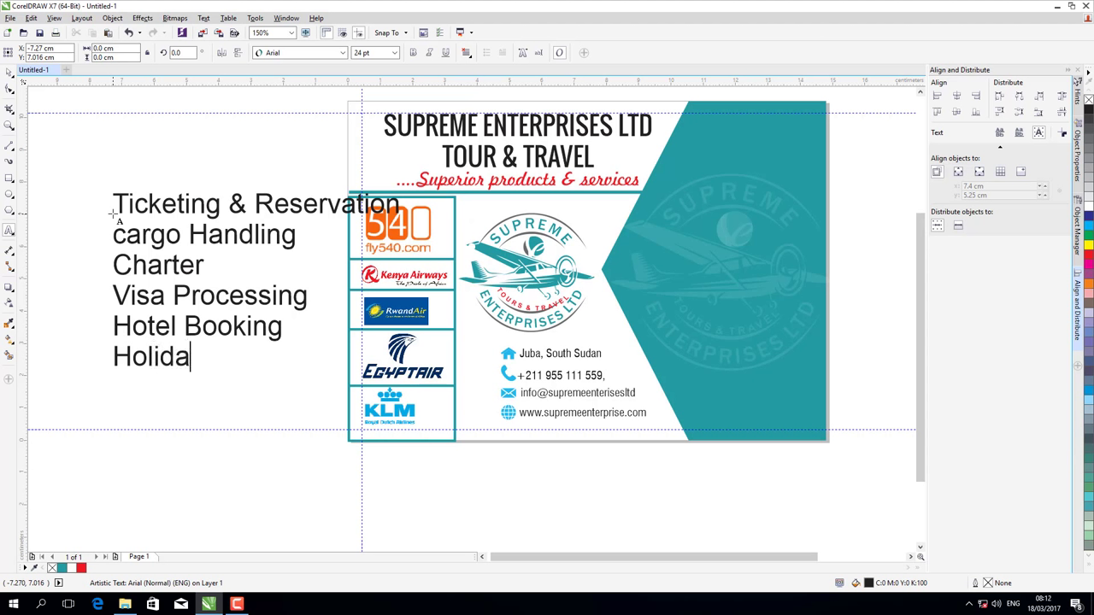
type("y Pak")
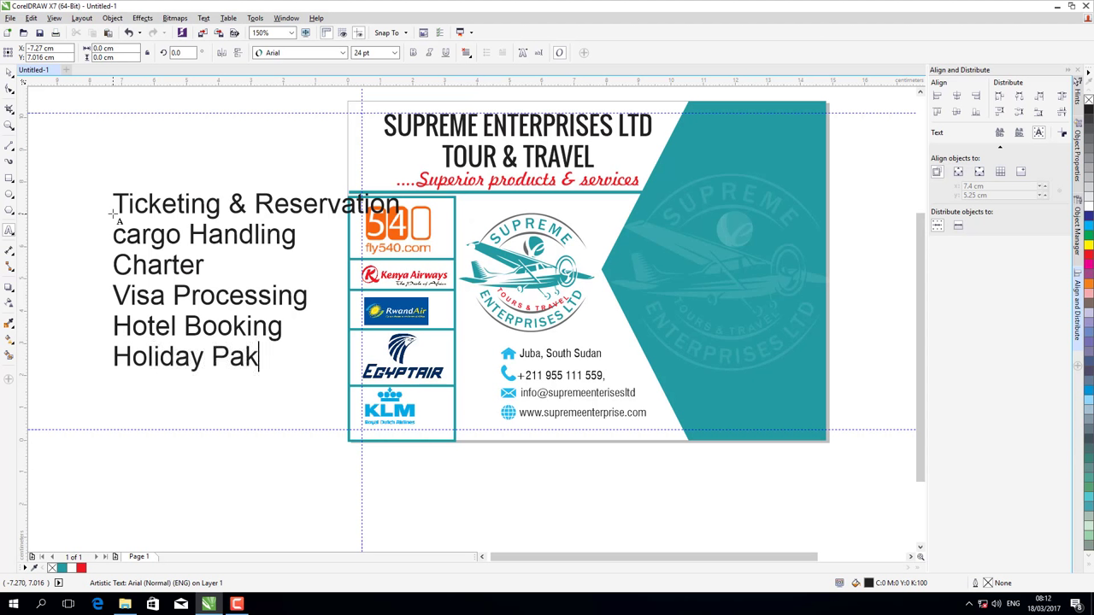
key("BackSpace")
type("ckages")
key("ctrl+a")
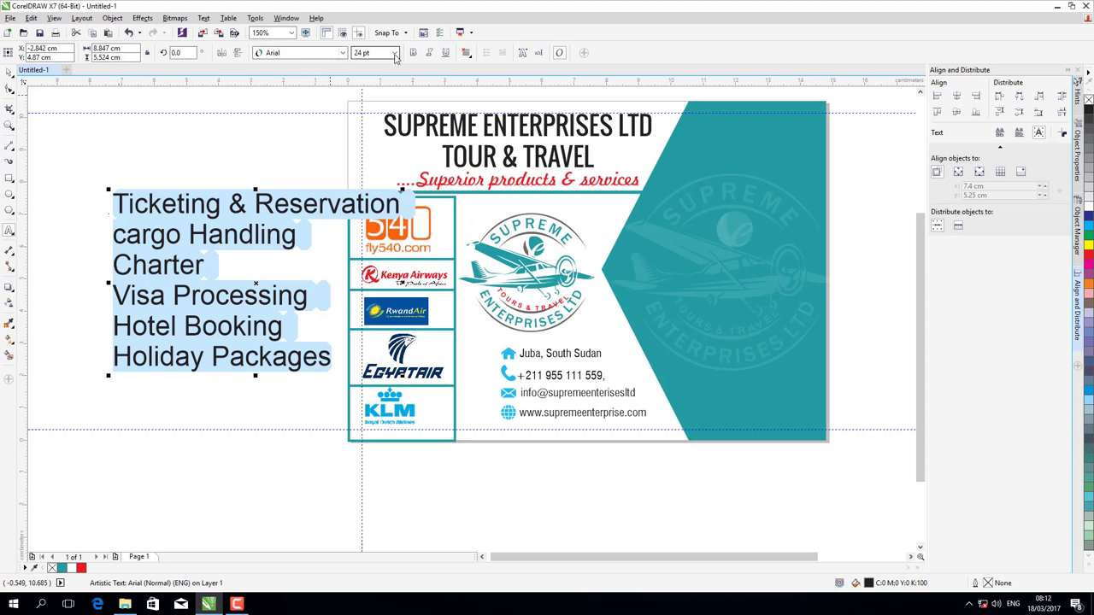
- Set the services text to Oswald at 16 pt
left_click(342, 53)
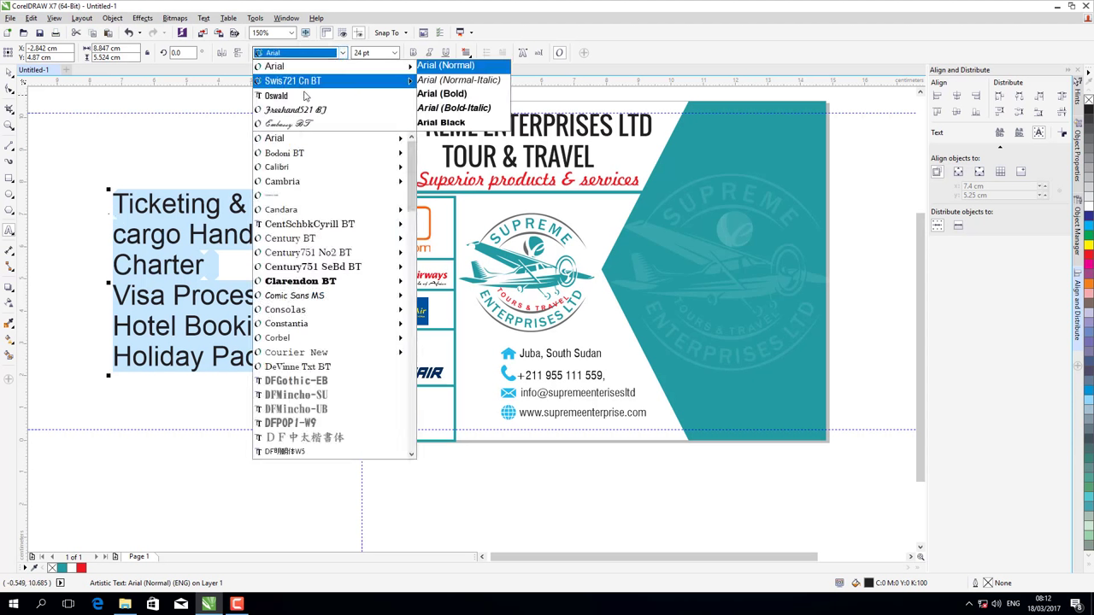
left_click(304, 96)
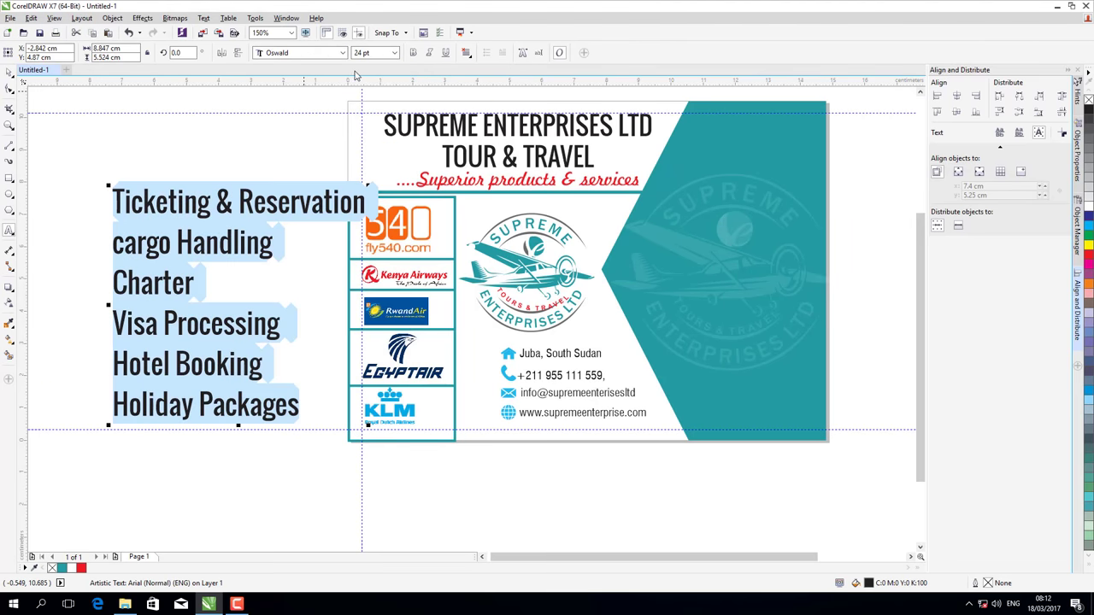
left_click(394, 53)
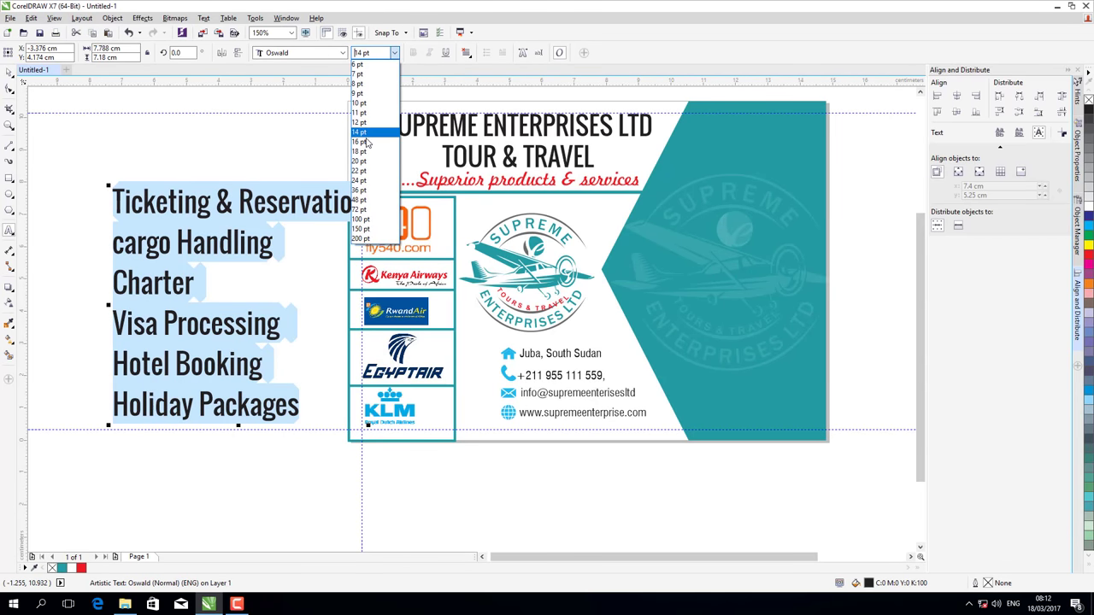
left_click(366, 142)
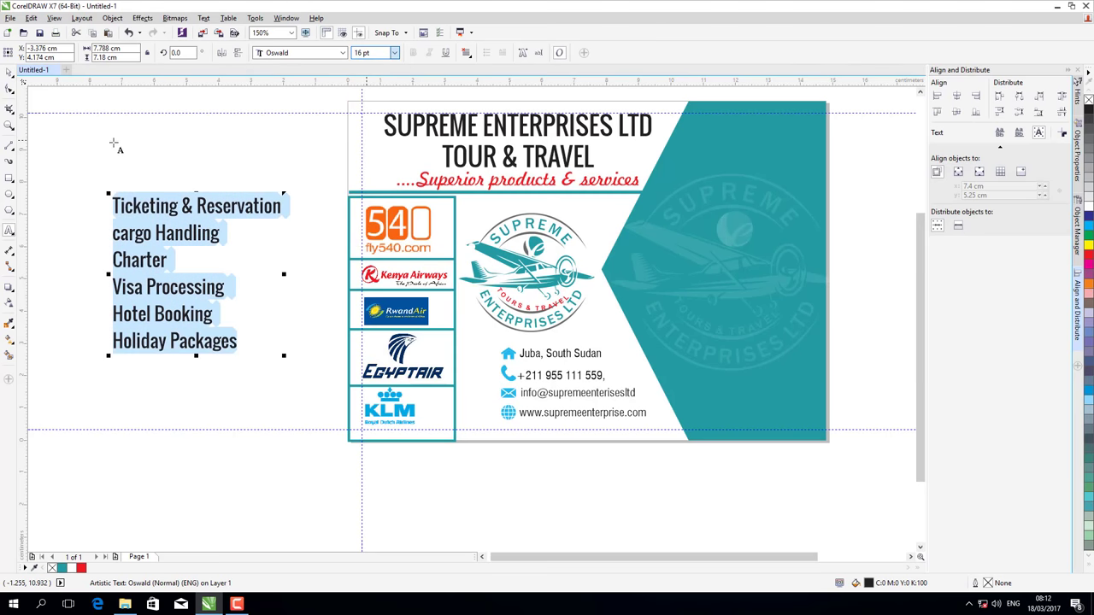
left_click(8, 72)
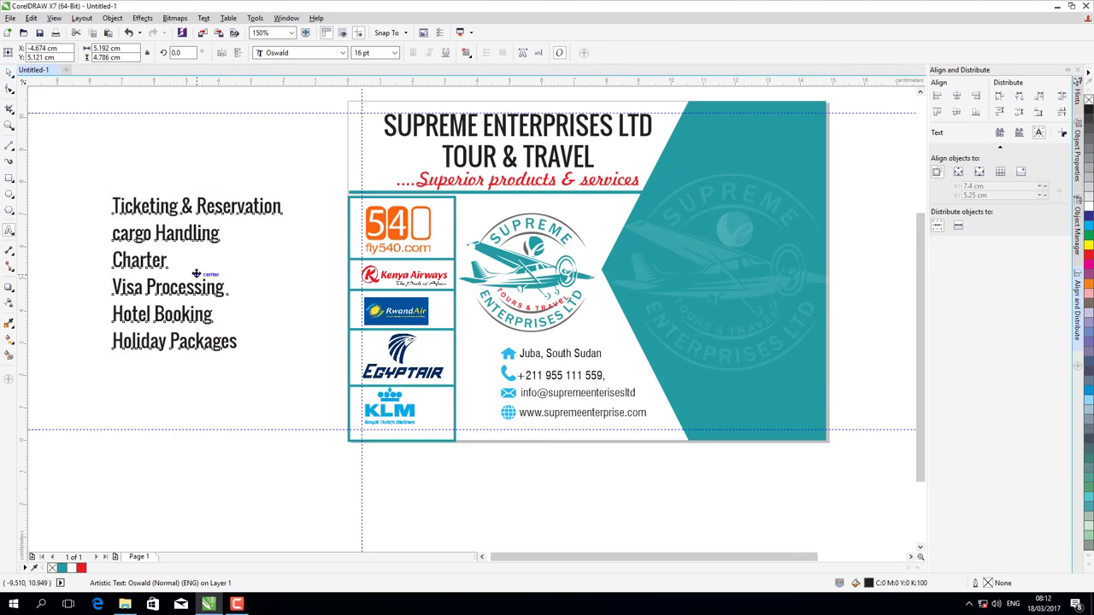
- Move the services list onto the teal panel and reduce it to 14 pt
left_click_drag(217, 279, 529, 272)
left_click_drag(666, 275, 738, 271)
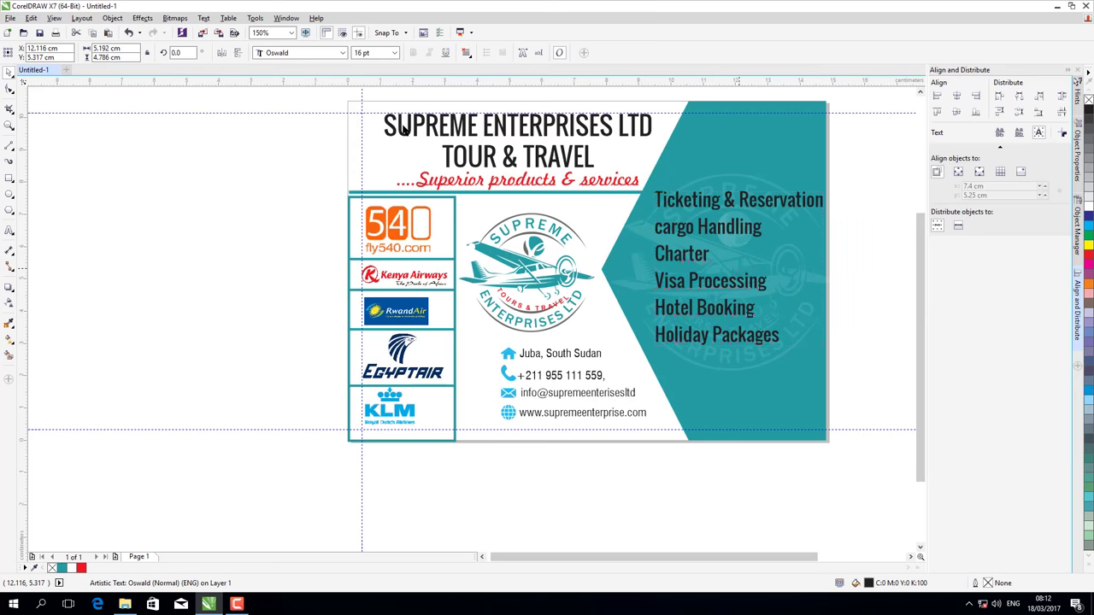
left_click(395, 54)
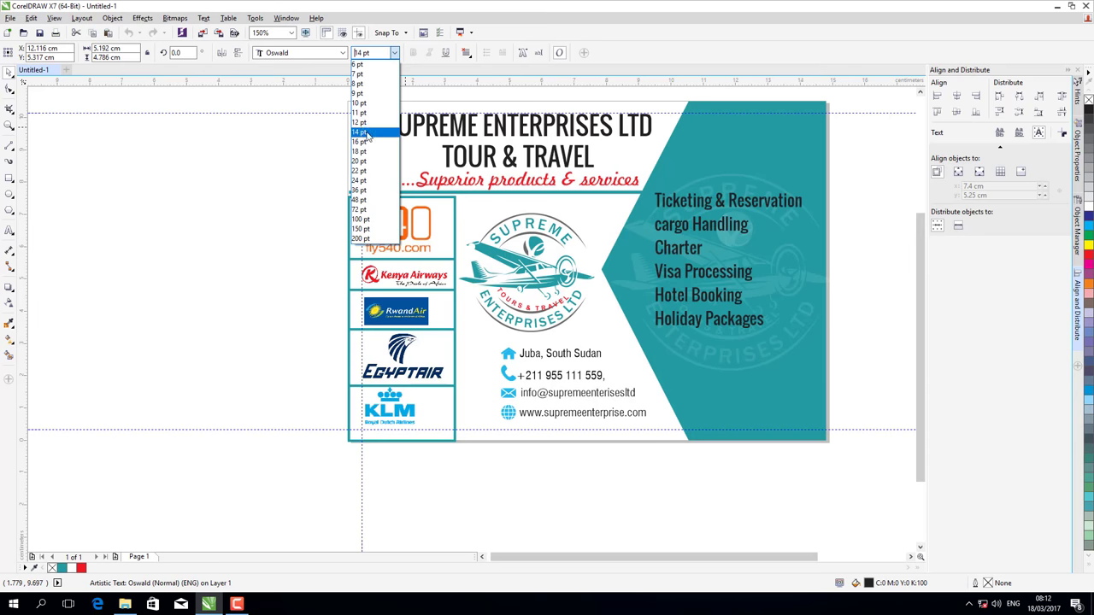
left_click(365, 134)
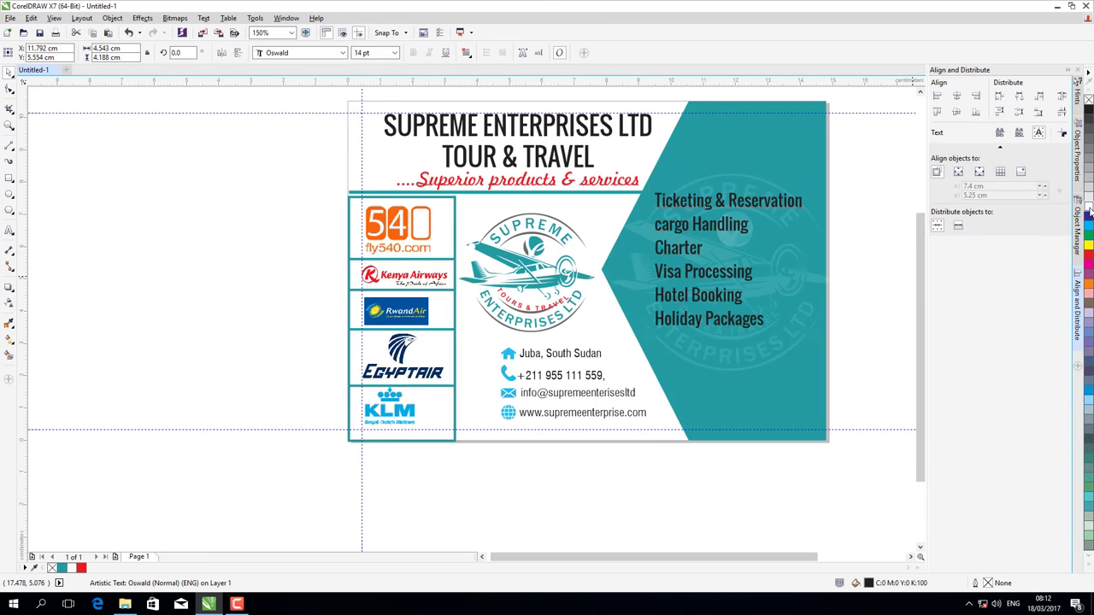
- Nudge the services list slightly down and right on the teal panel
key("Escape")
left_click(719, 276)
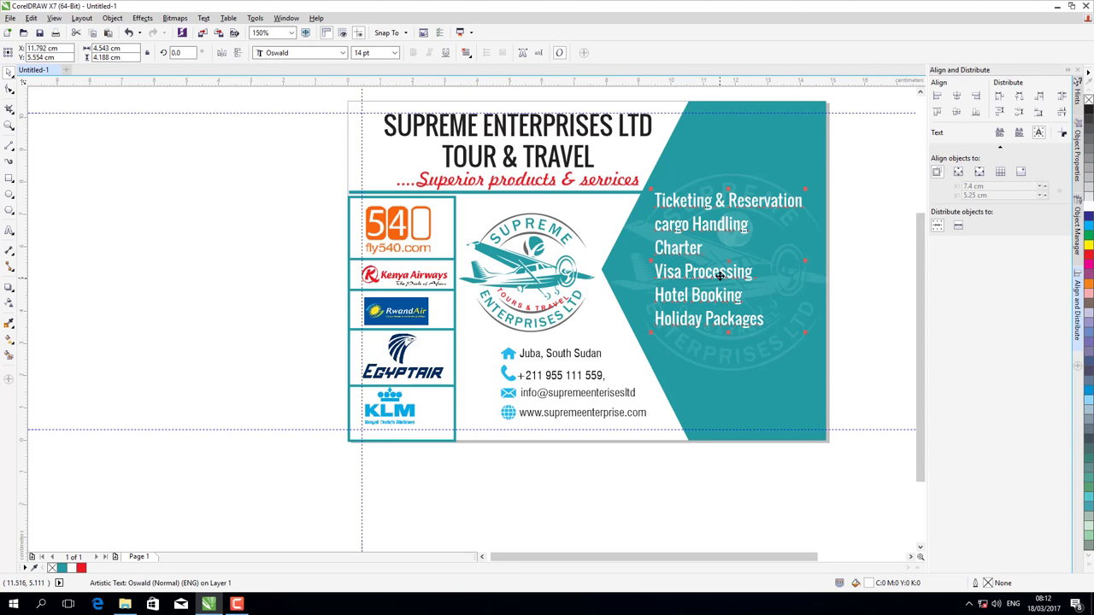
left_click_drag(725, 272, 728, 283)
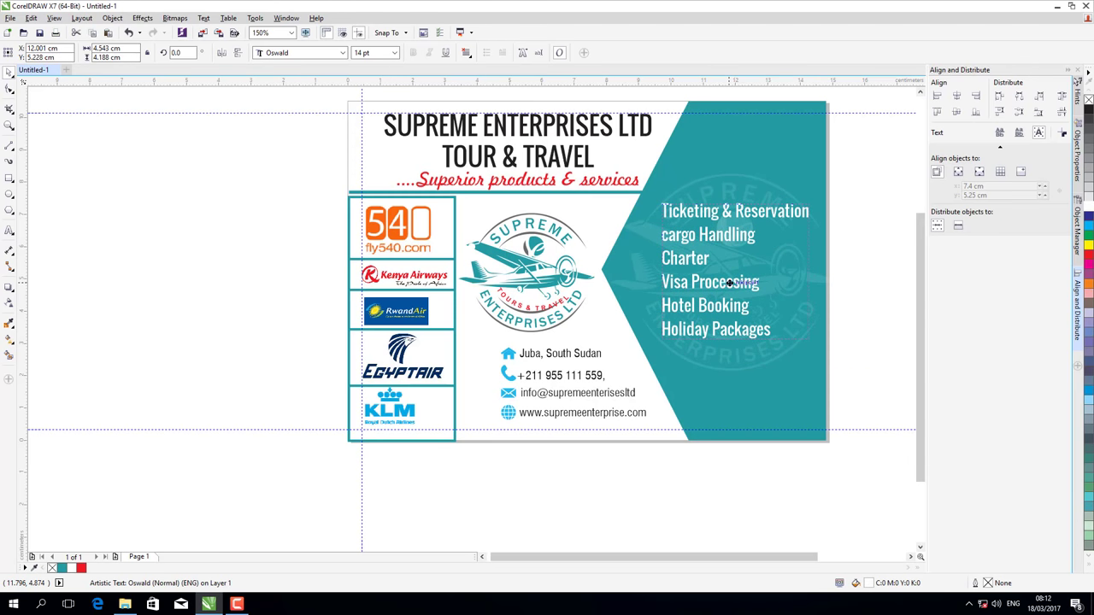
left_click(862, 304)
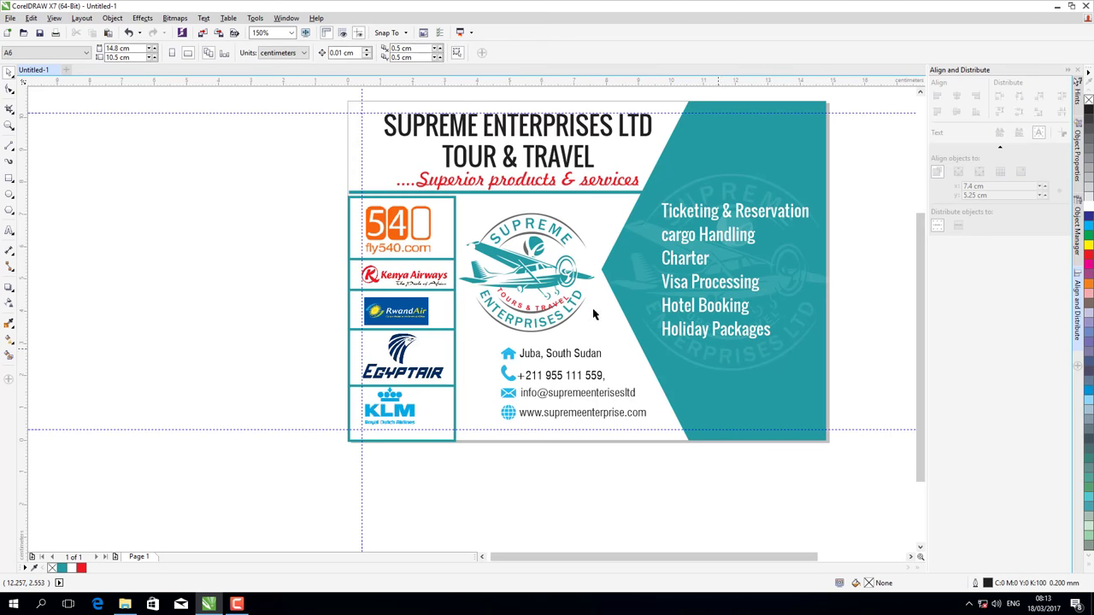
- Return to editing the services text and select all of it
left_click(9, 230)
left_click(10, 195)
left_click(8, 230)
left_click(676, 333)
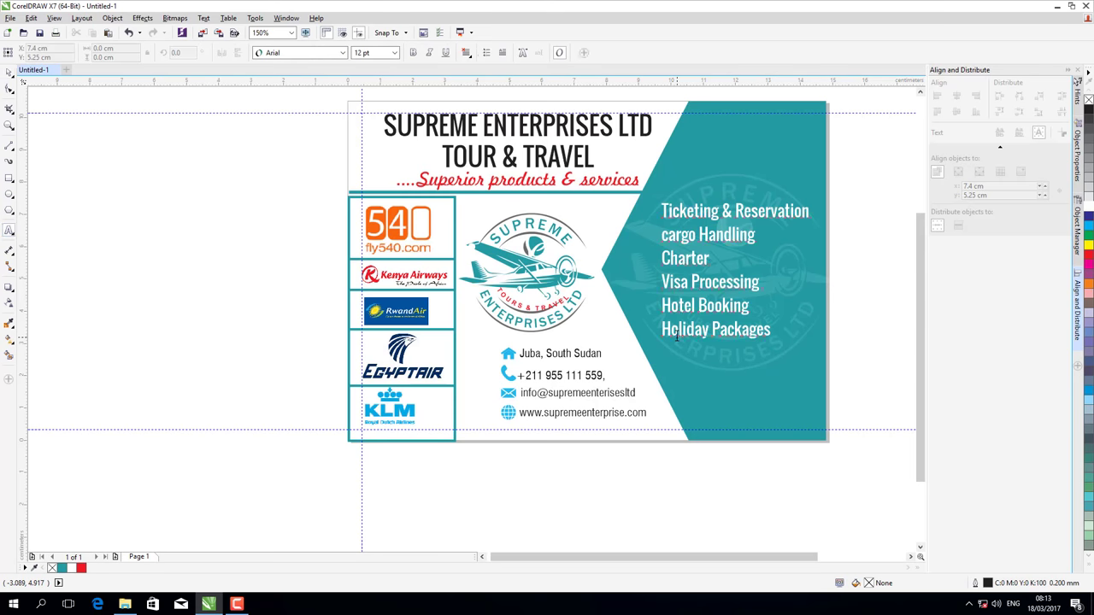
key("ctrl+a")
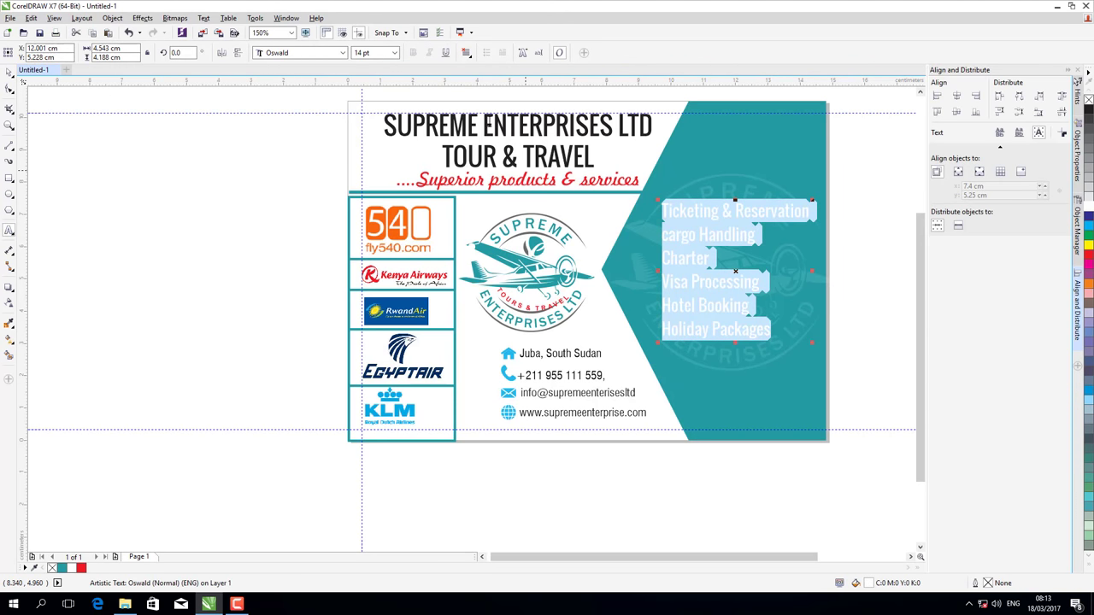
- Draw a tiny 0.212 cm circle left of the card and add a horizontal guide across the services list
left_click(649, 220)
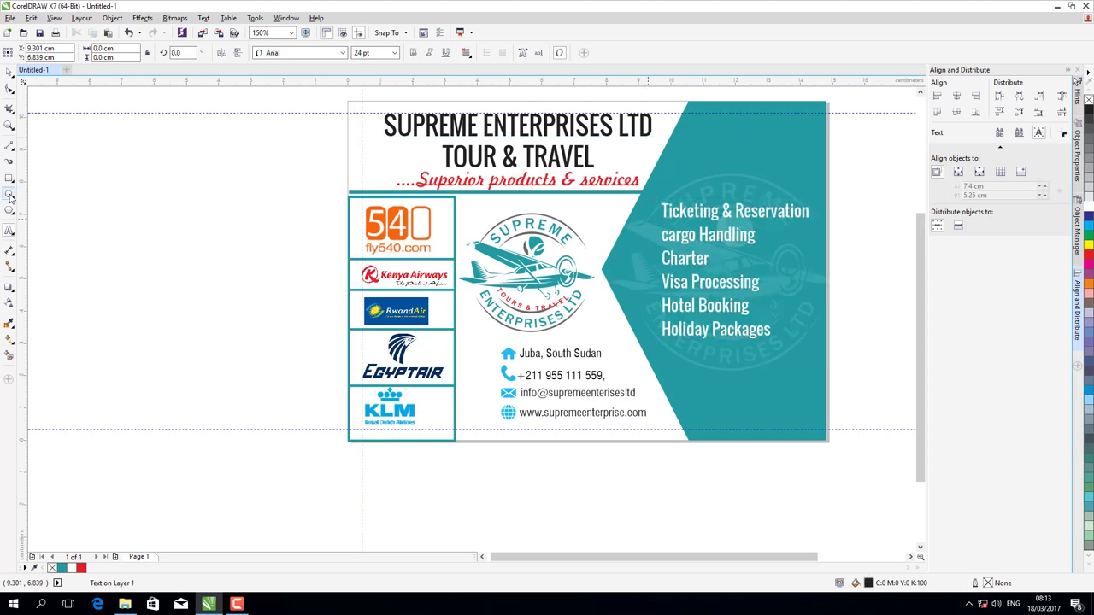
left_click(9, 195)
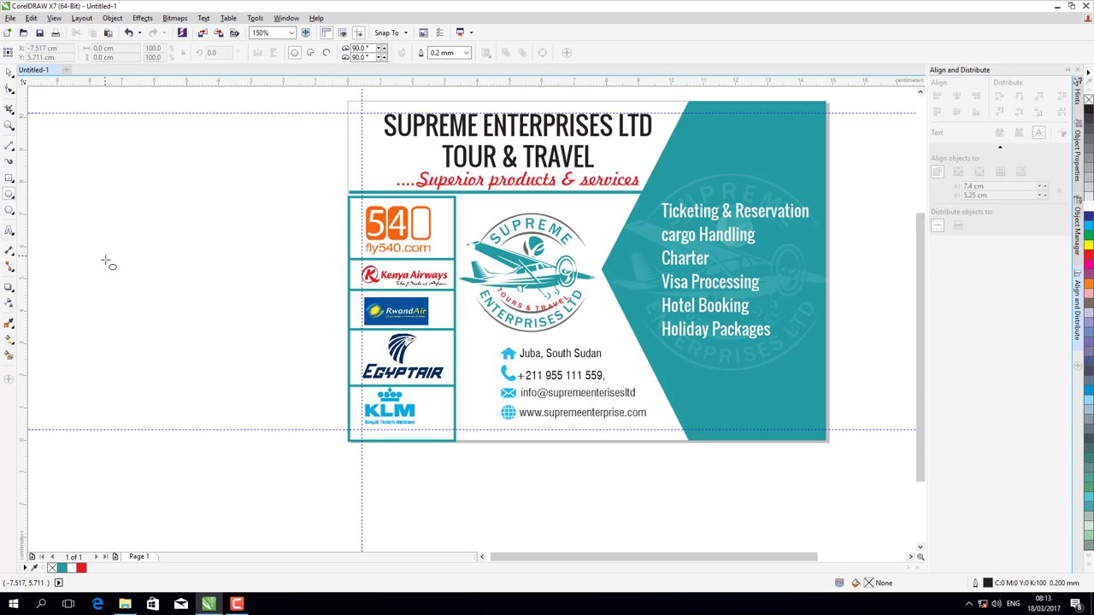
left_click_drag(100, 251, 109, 260)
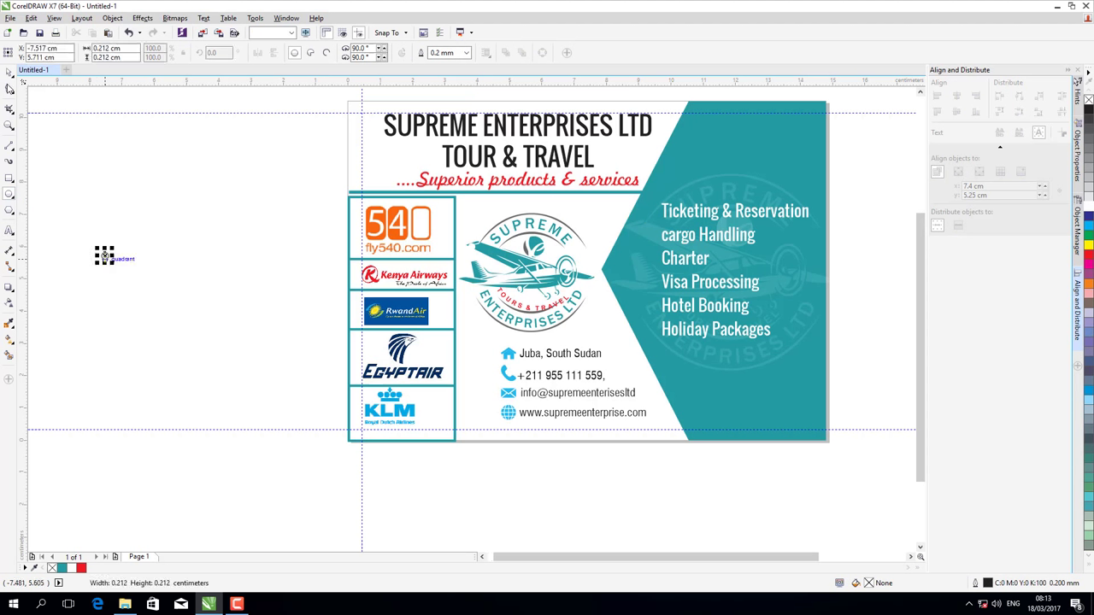
left_click(9, 72)
left_click(252, 236)
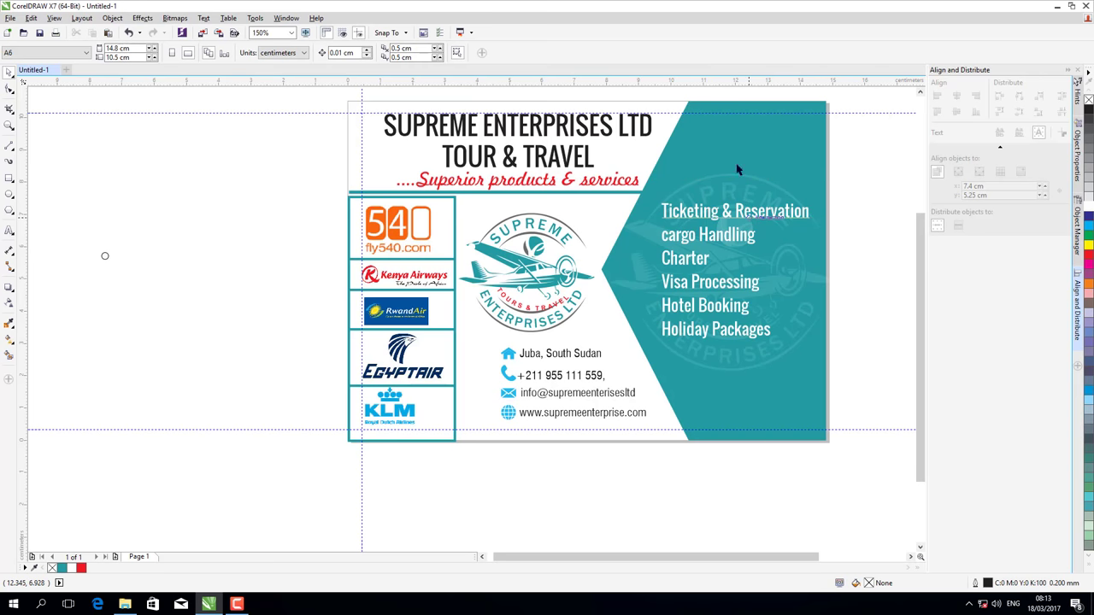
left_click_drag(737, 169, 730, 245)
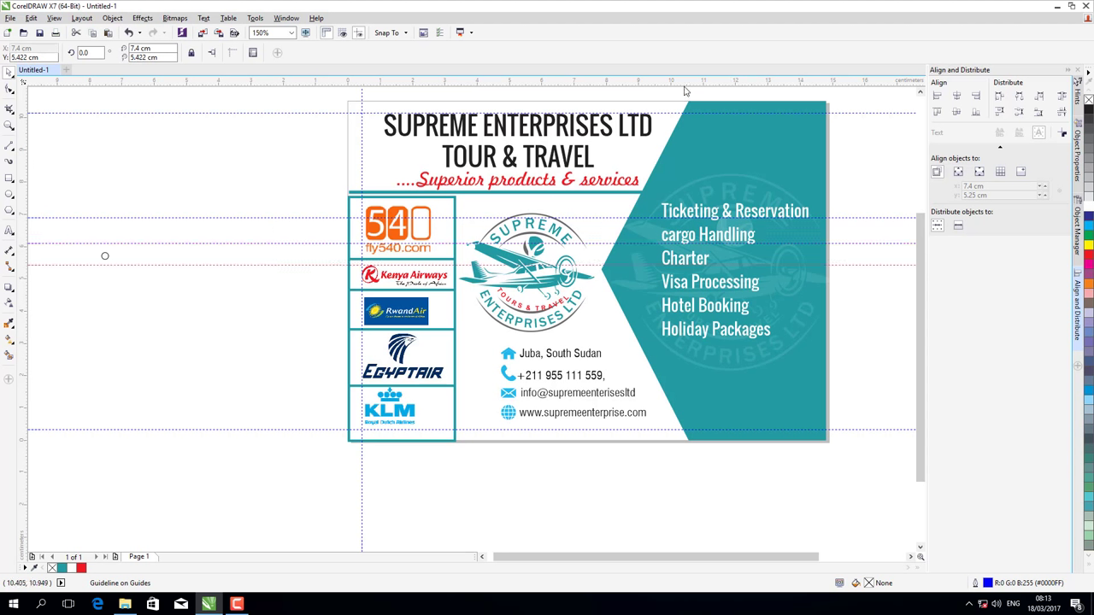
- Add two more horizontal guides at 4.74 and 3.959 cm for the remaining services lines
left_click_drag(684, 86, 702, 287)
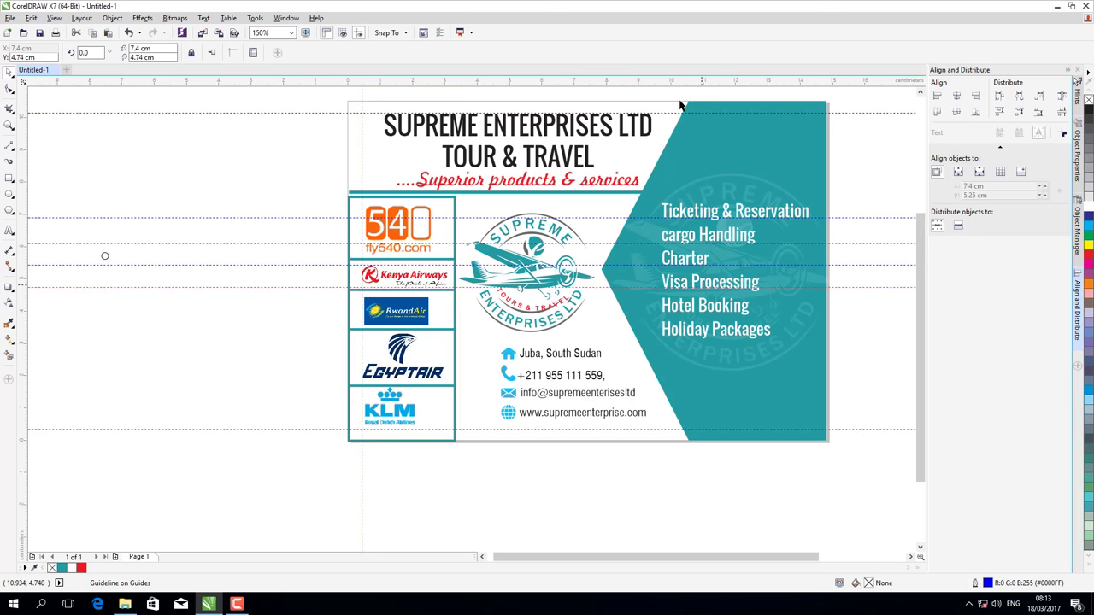
left_click_drag(685, 91, 709, 313)
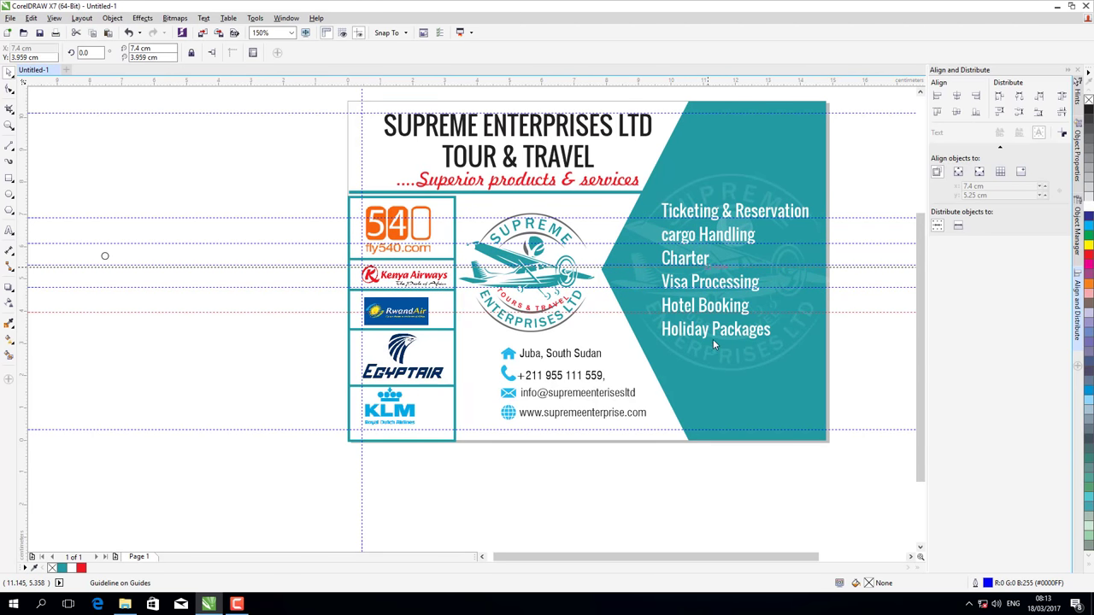
- Place the tiny circle beside Ticketing & Reservation and fill it white
left_click(105, 255)
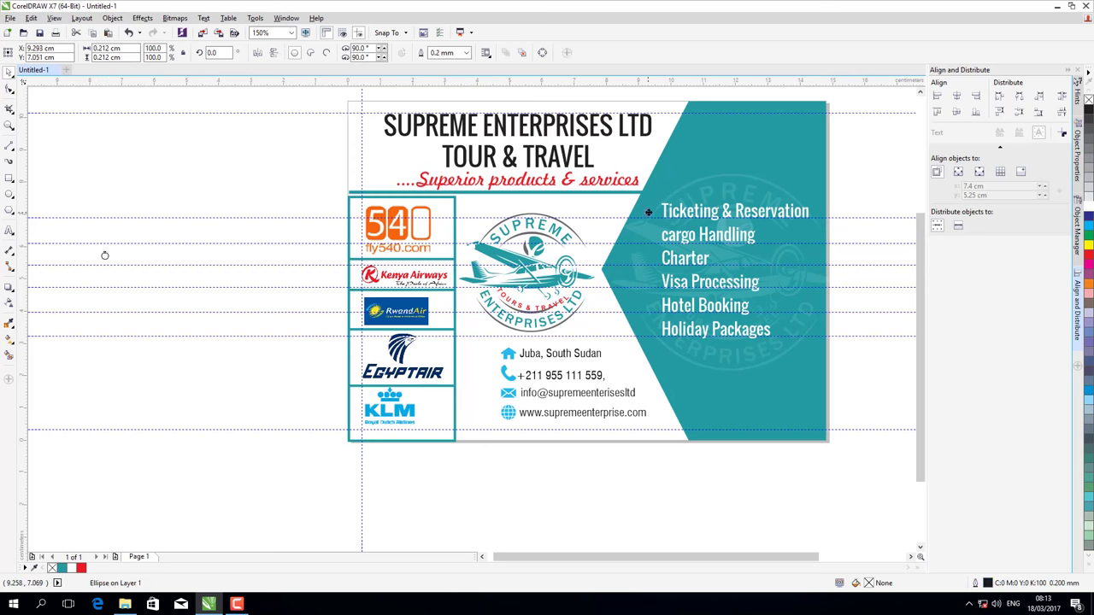
left_click_drag(647, 212, 648, 211)
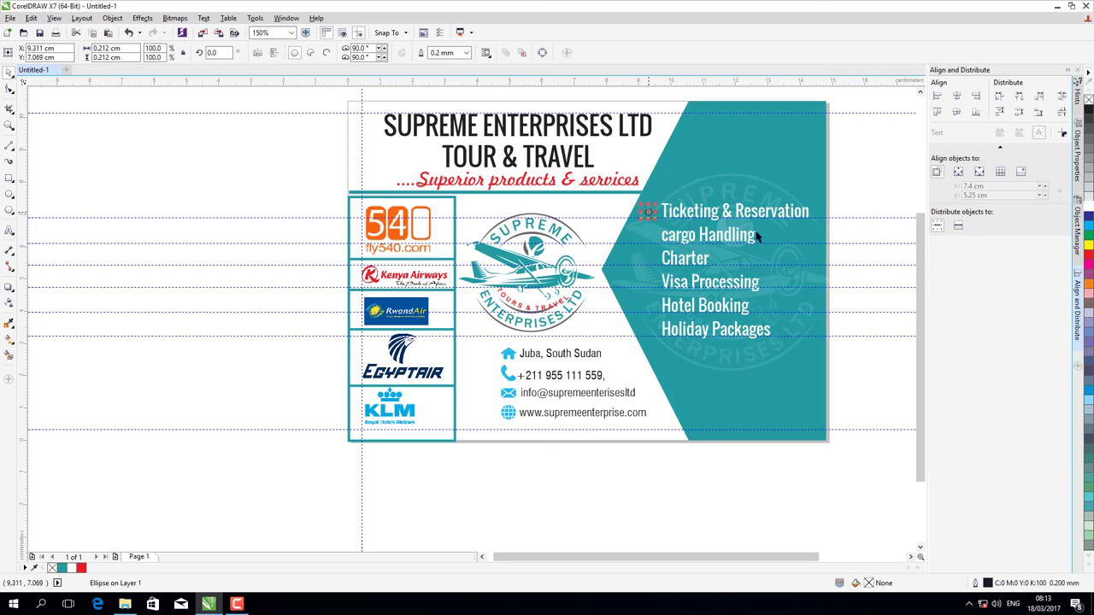
left_click(1089, 206)
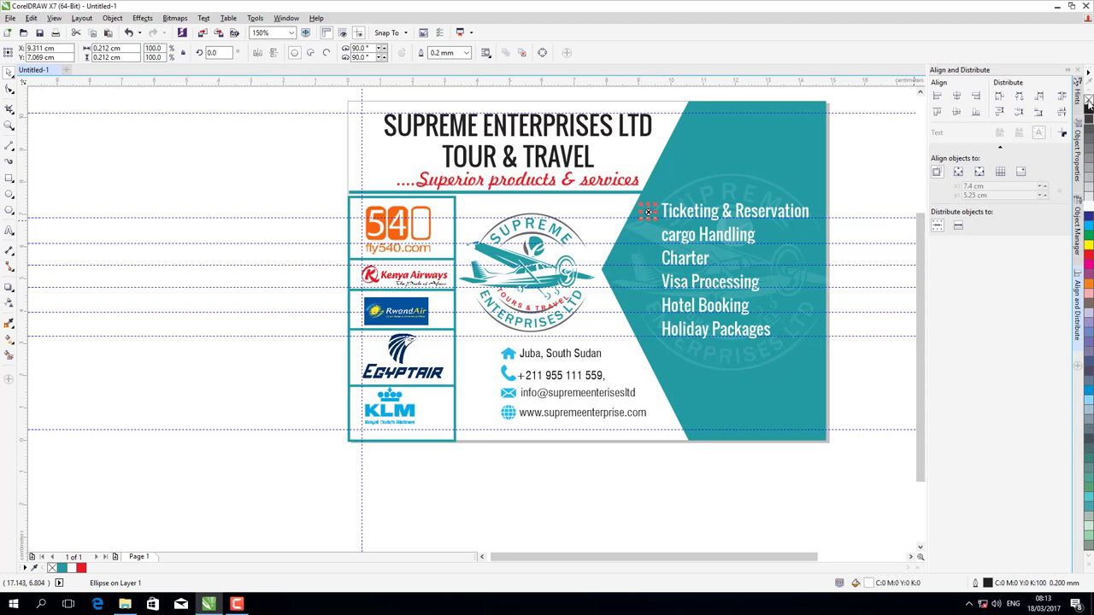
- Copy the white bullet down beside Holiday Packages
left_click(893, 194)
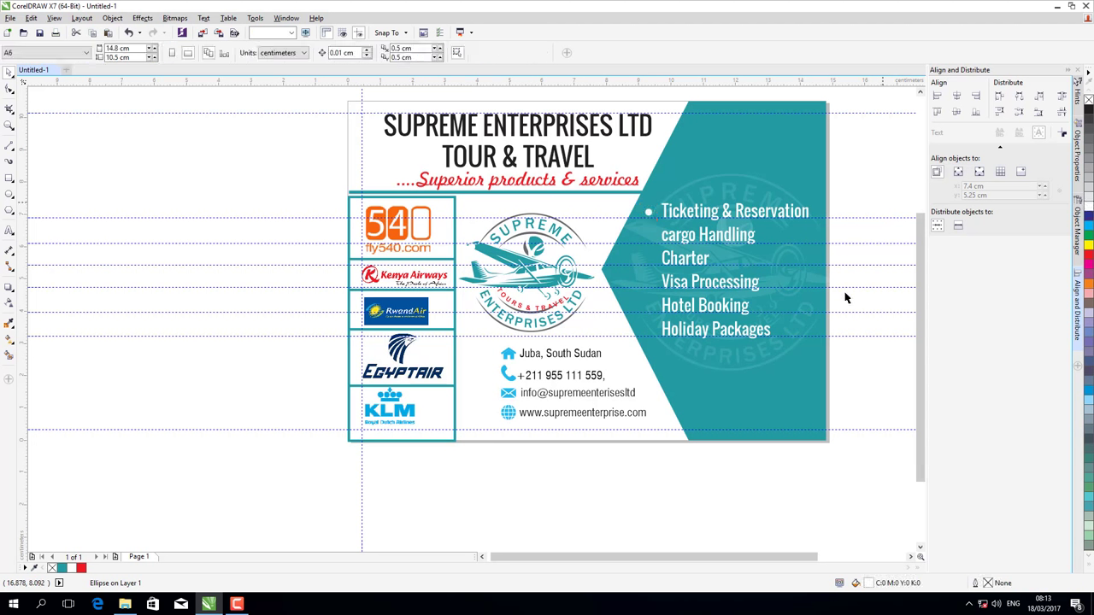
left_click(649, 213)
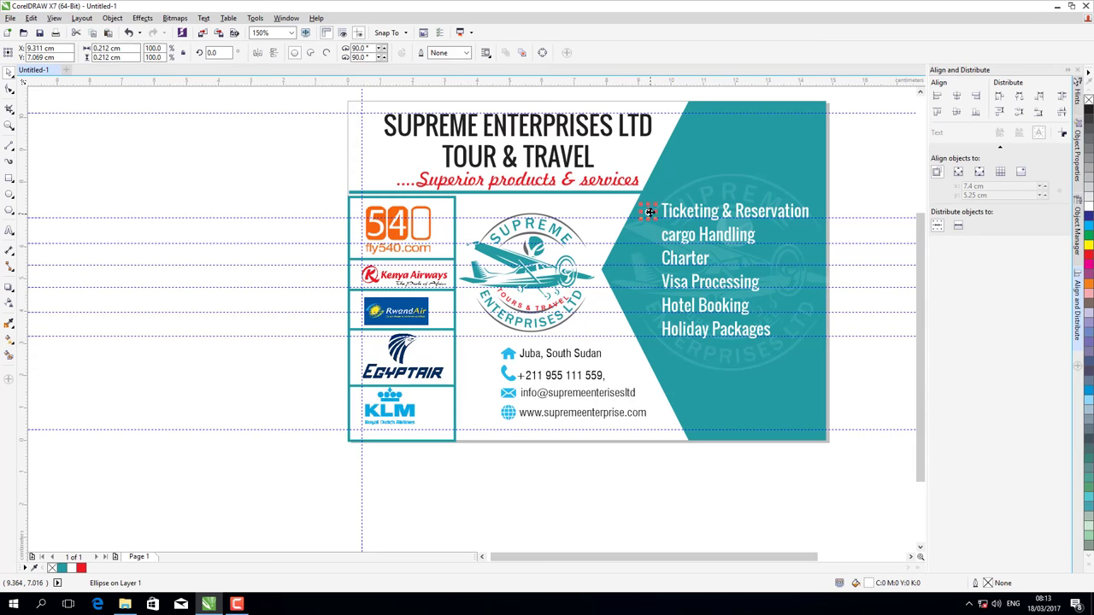
left_click_drag(649, 211, 648, 218)
- Distribute the two bullets vertically and copy the top bullet beside cargo Handling
left_click_drag(648, 327, 649, 328)
left_click_drag(624, 204, 655, 344)
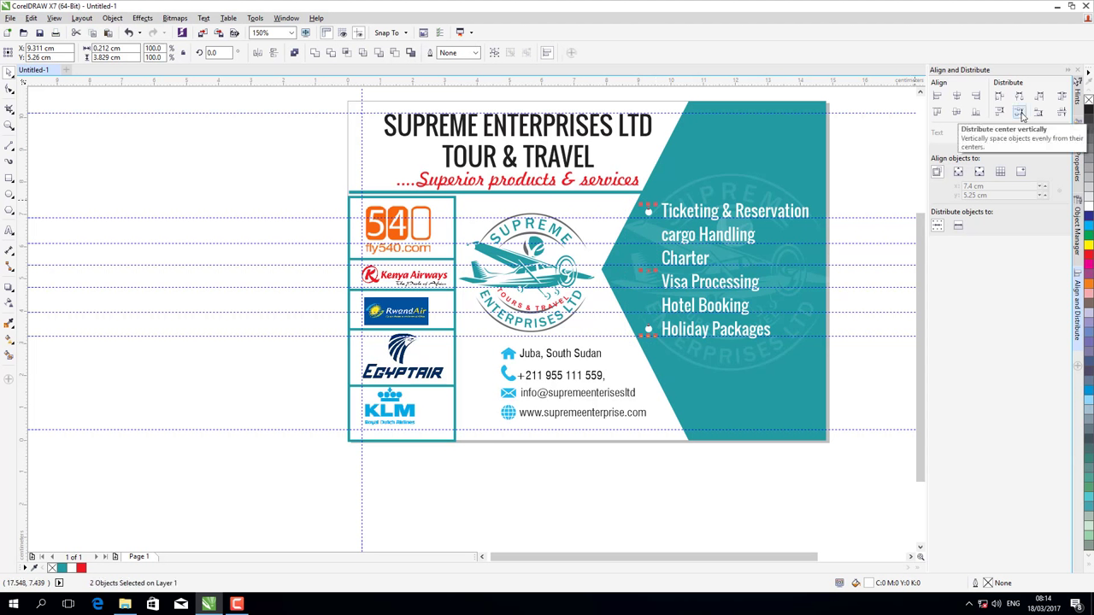
left_click(1020, 115)
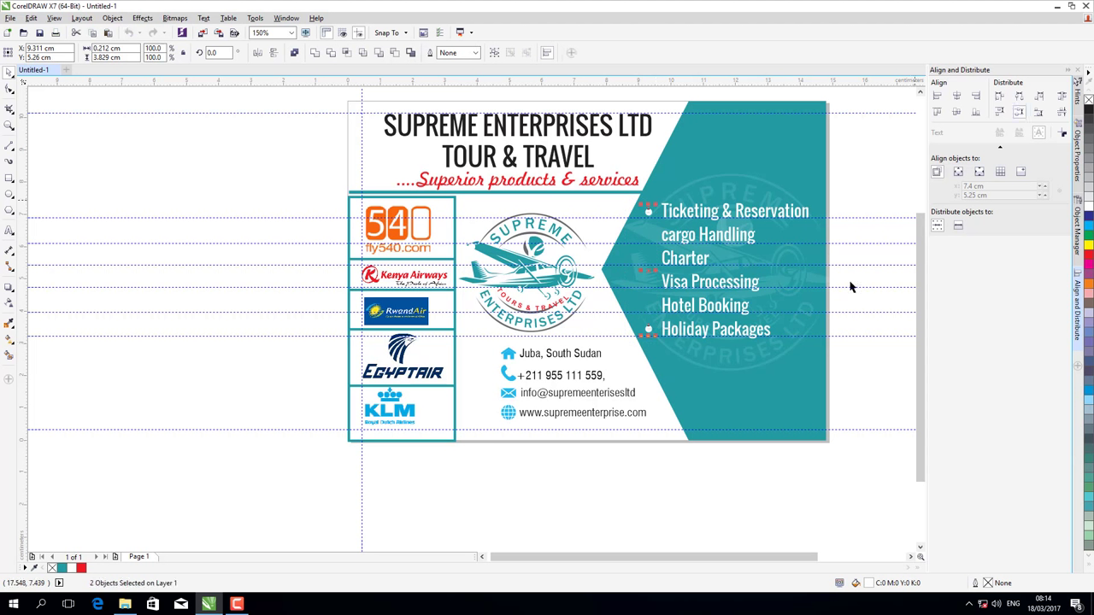
left_click(649, 212)
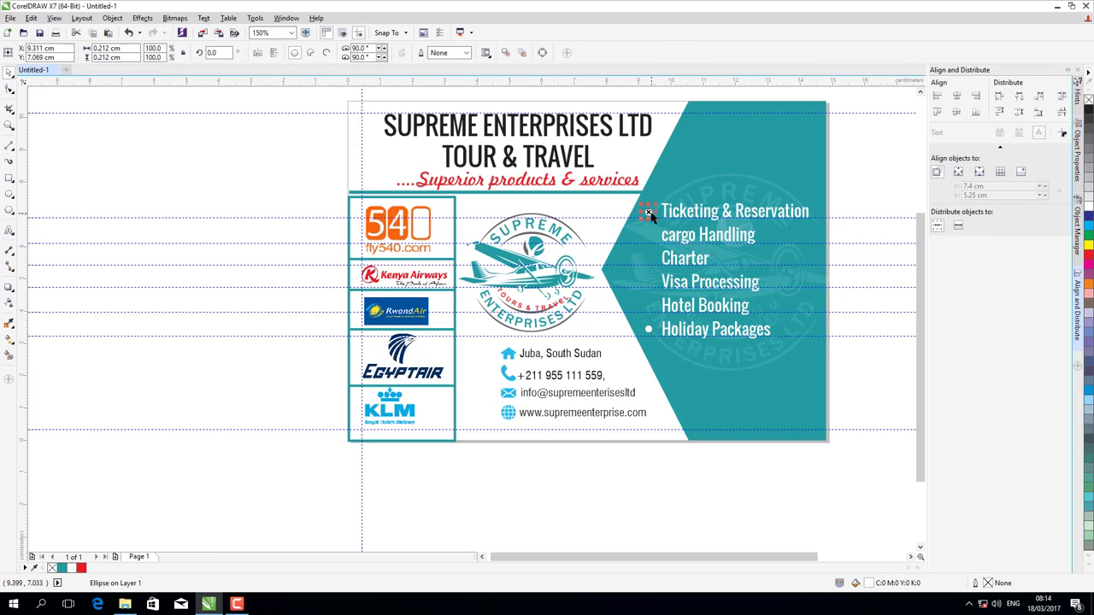
left_click_drag(649, 211, 648, 281)
- Copy a bullet beside Hotel Booking, then evenly space all six bullets and align their centres
left_click(648, 331)
left_click_drag(650, 329, 647, 306)
left_click_drag(627, 151, 659, 191)
left_click_drag(662, 346, 664, 347)
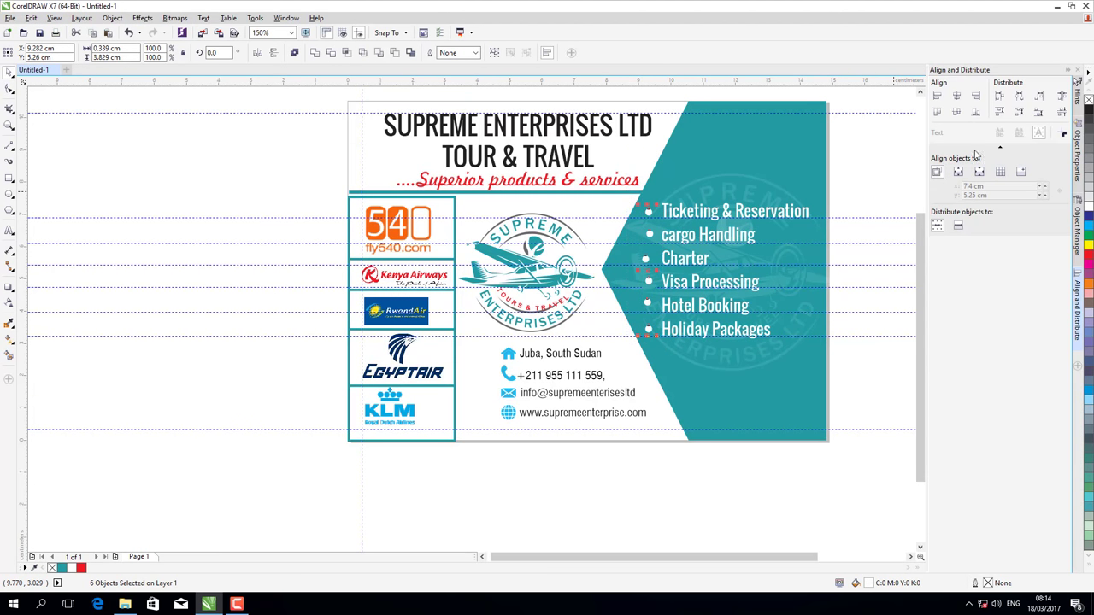
left_click(1020, 97)
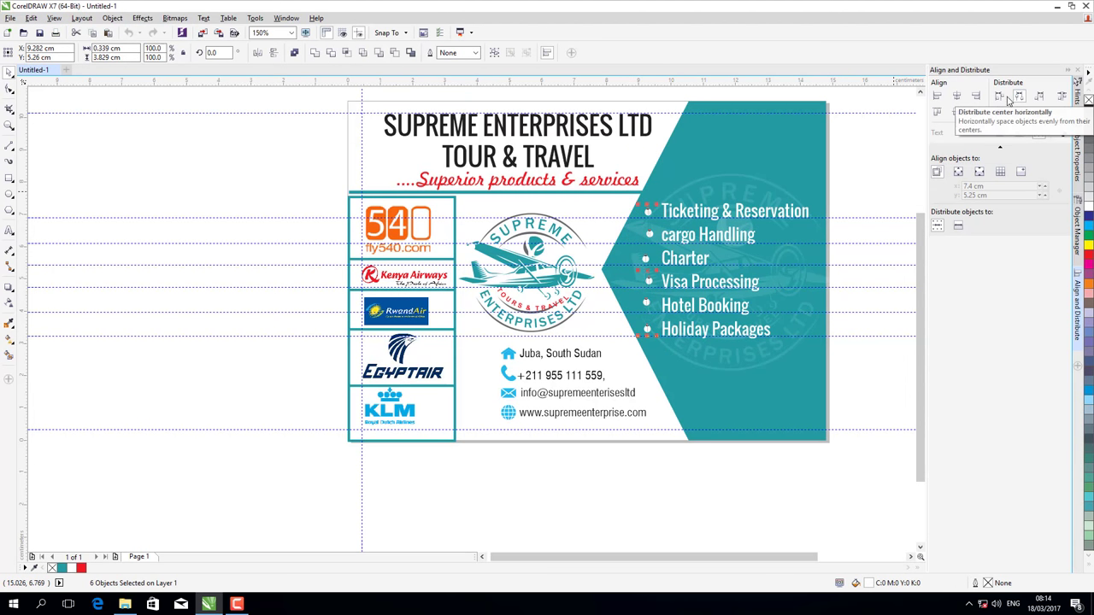
left_click(958, 98)
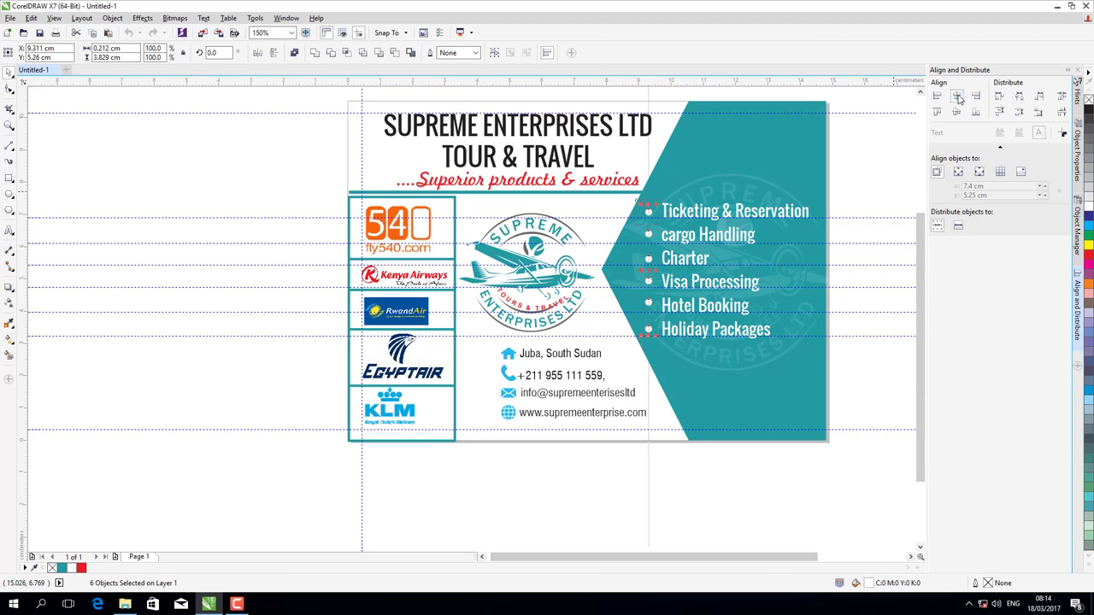
left_click(891, 183)
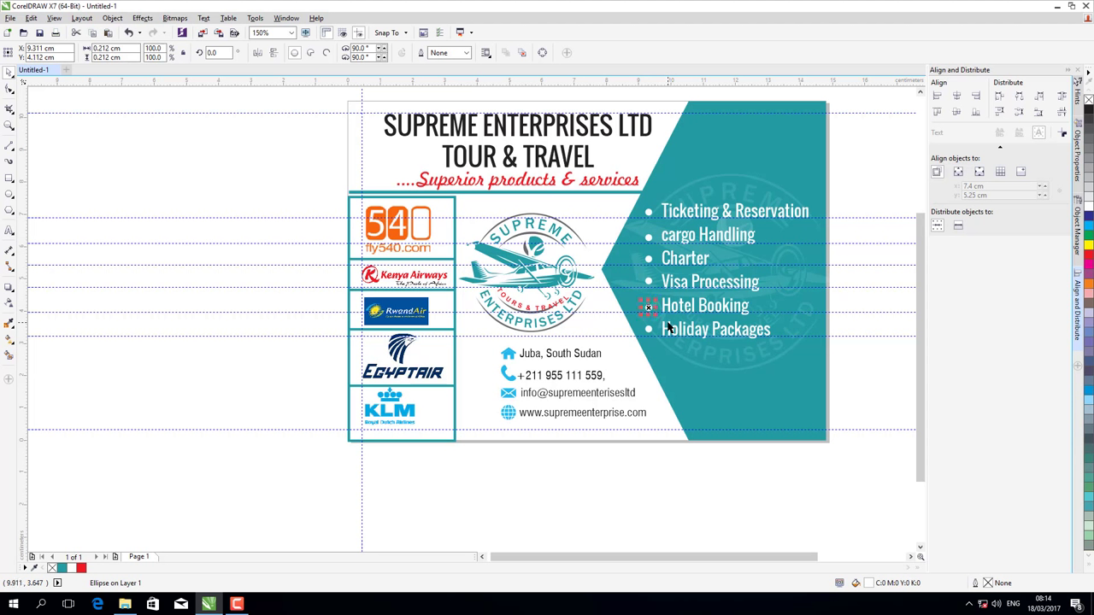
- Delete the horizontal guides running through the services list
left_click(884, 217)
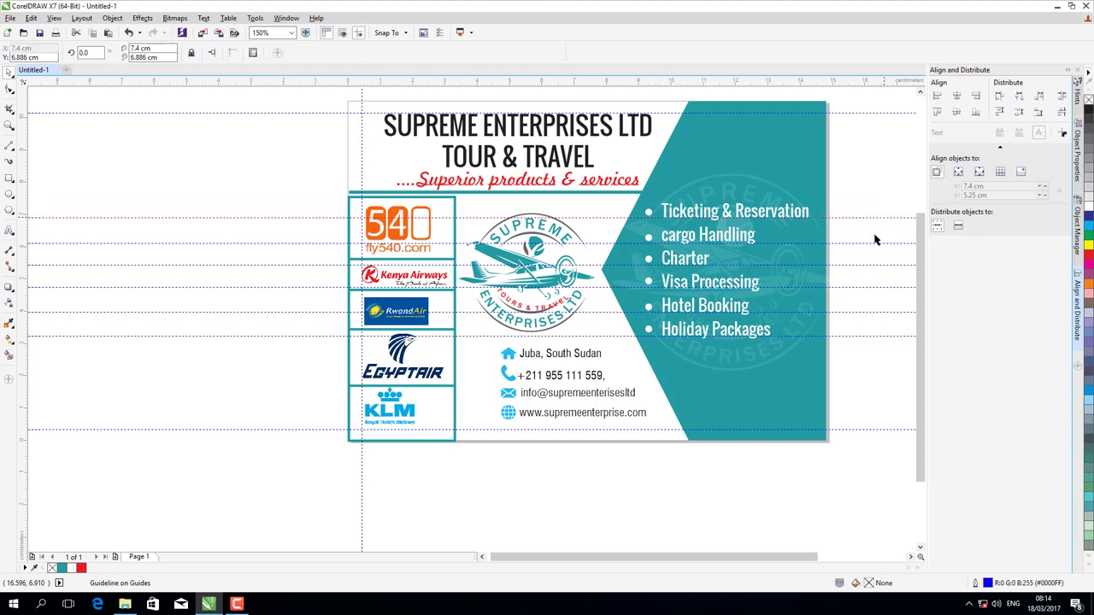
key("Delete")
left_click(873, 243)
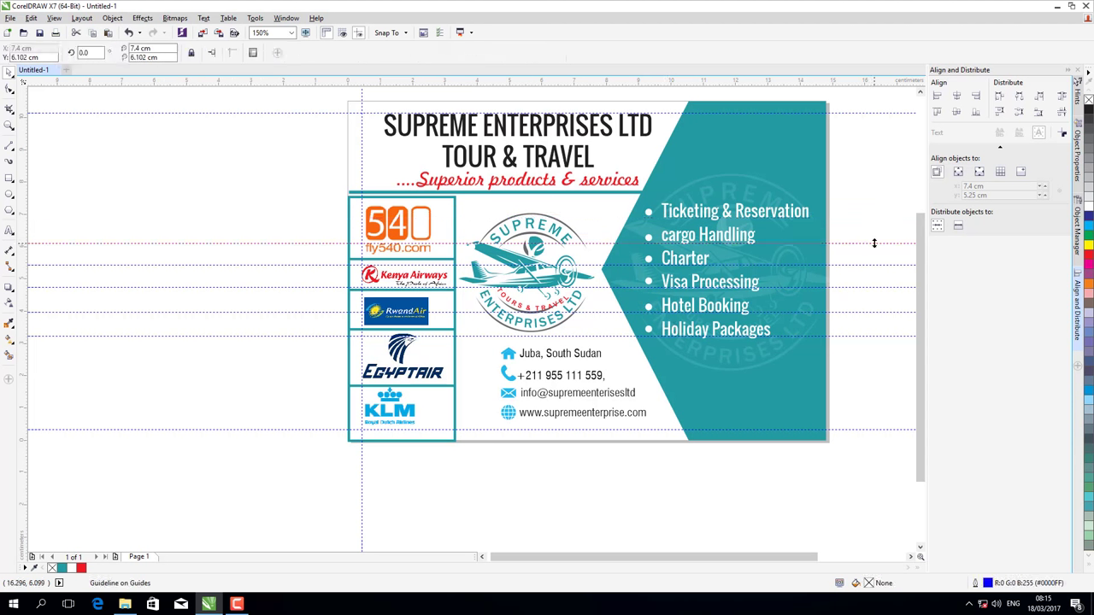
key("Delete")
left_click(876, 265)
key("Delete")
left_click(874, 287)
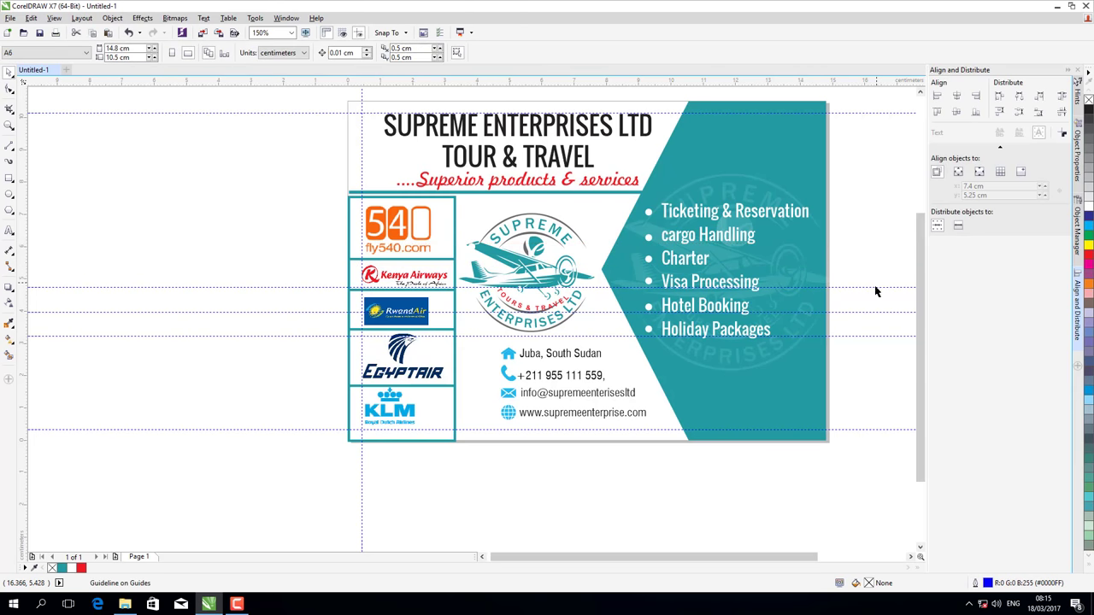
left_click(875, 313, "shift")
key("Delete")
left_click(874, 313)
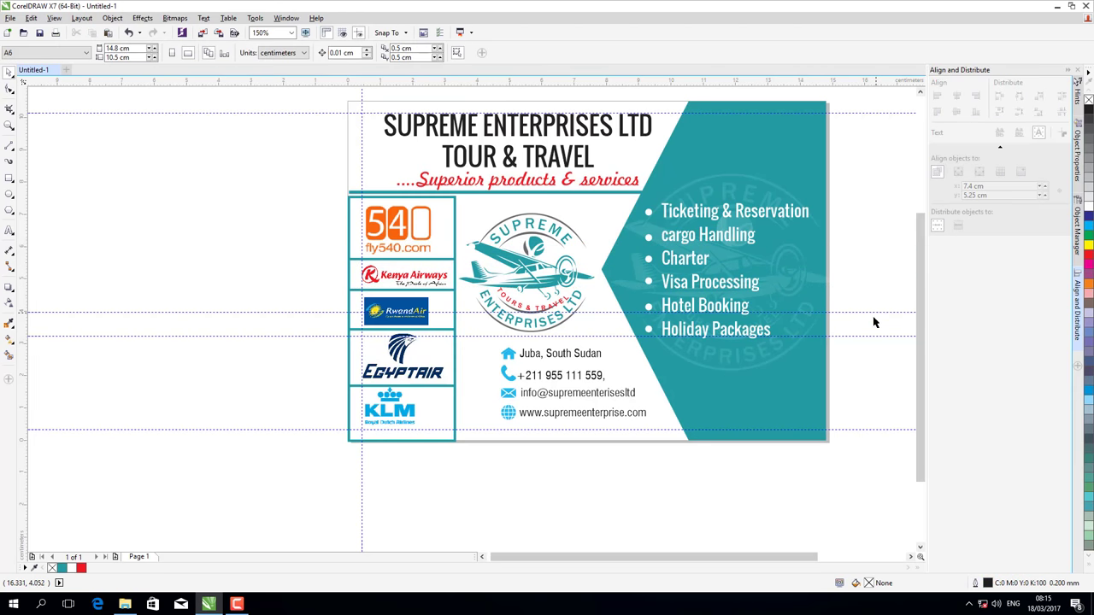
key("Delete")
left_click(877, 336)
key("Delete")
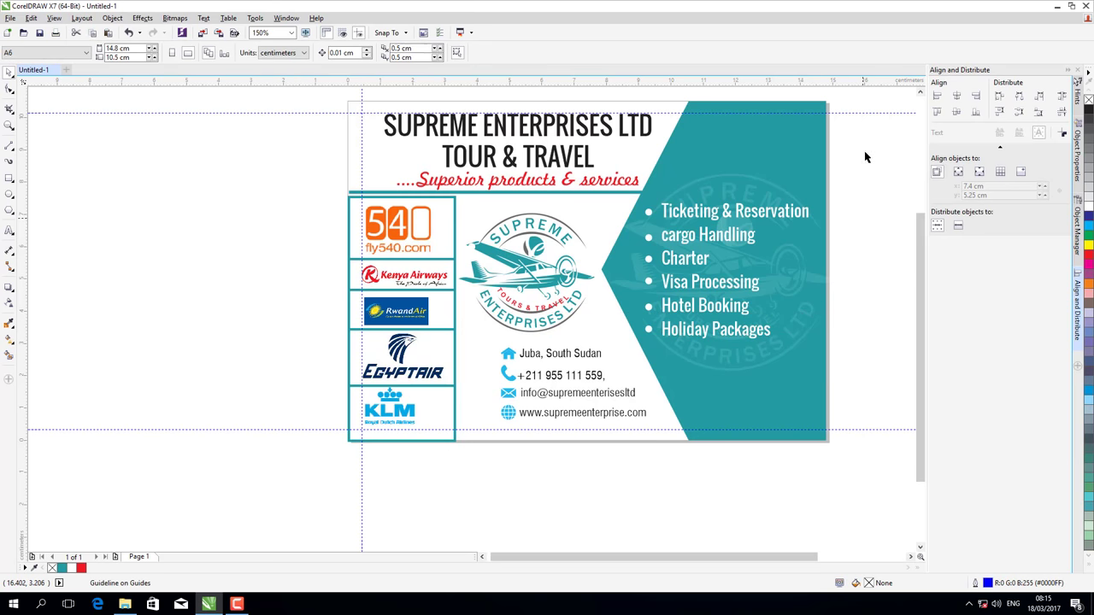
- Delete the remaining guides at the card's top, side and bottom
left_click(867, 112)
key("Delete")
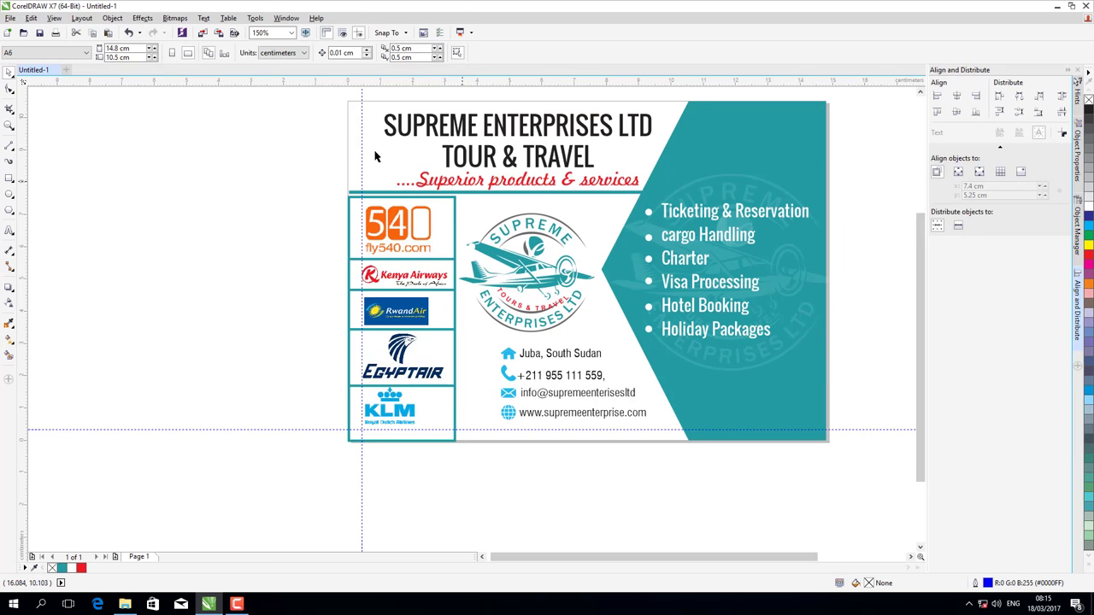
left_click(359, 144)
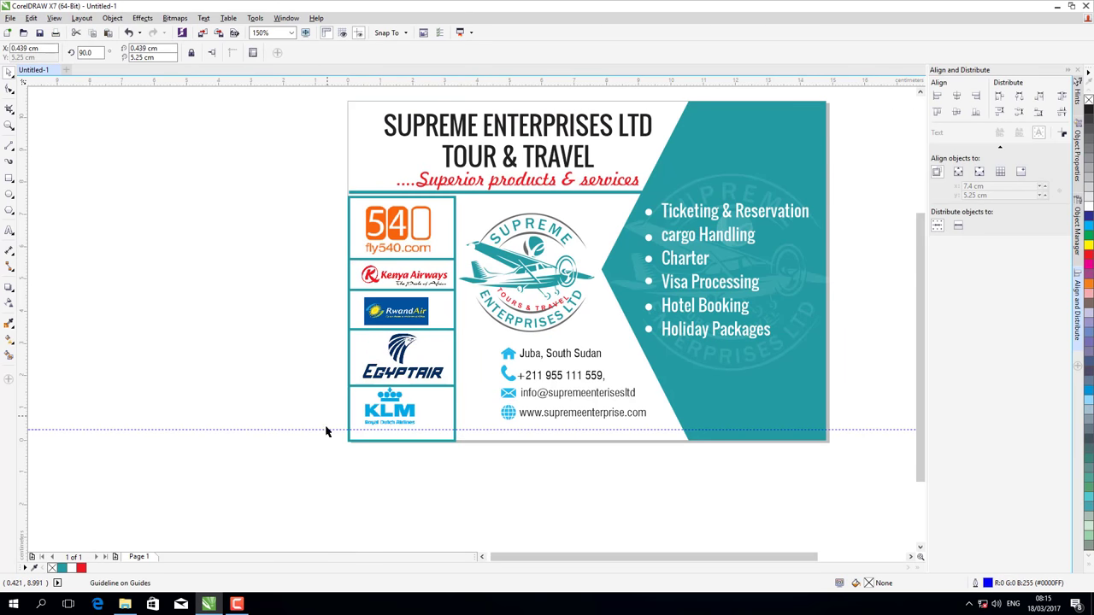
key("Delete")
left_click(326, 428)
key("Delete")
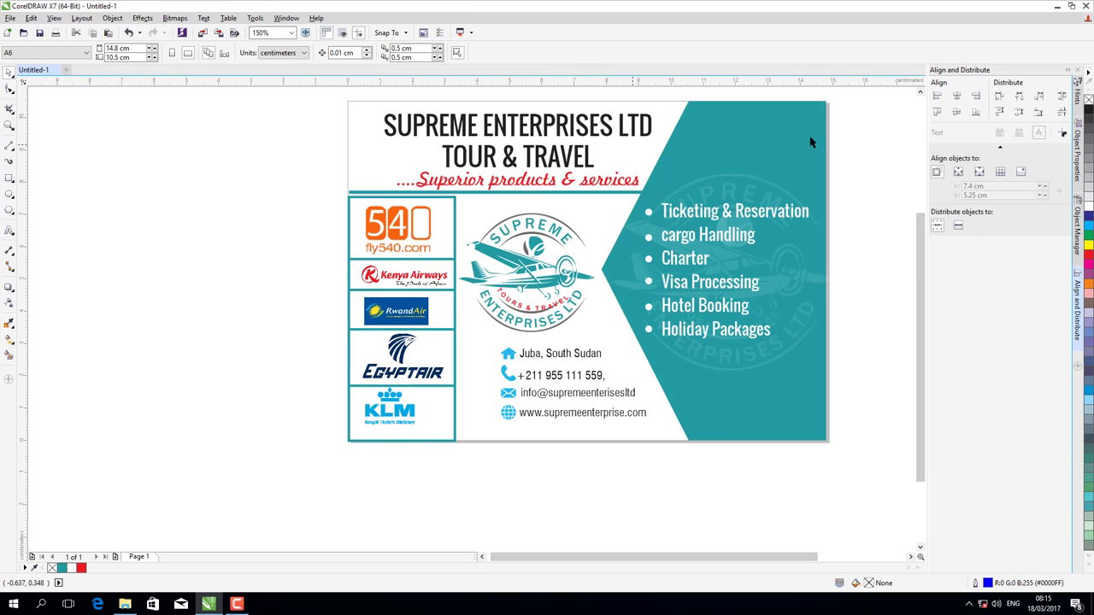
- Bring the card back into view and select the teal line beneath the tagline
left_click_drag(921, 287, 901, 565)
left_click(911, 557)
left_click(910, 556)
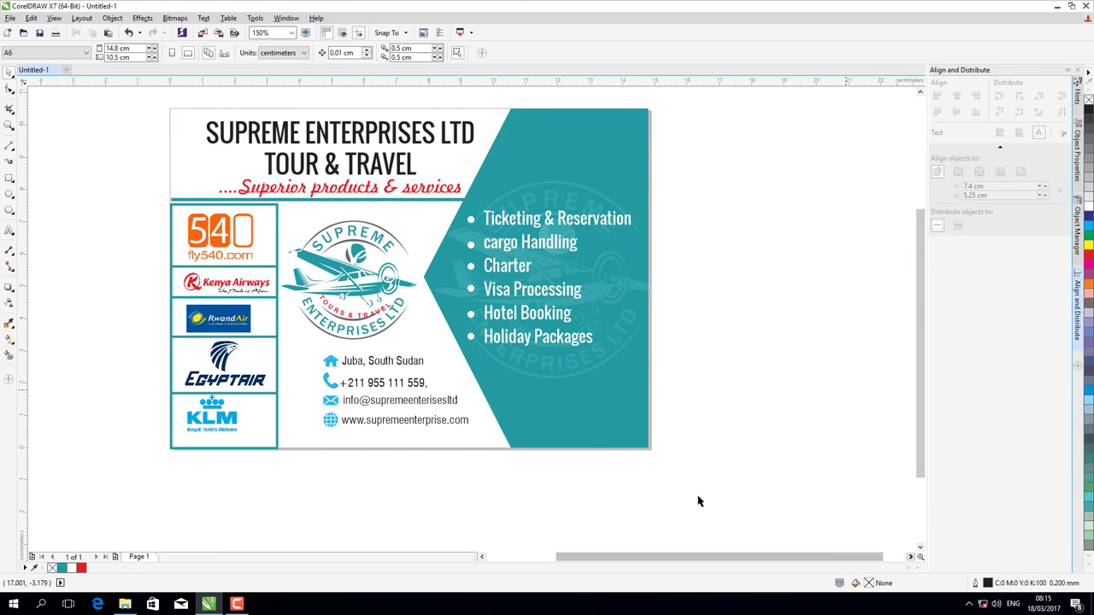
left_click_drag(630, 558, 606, 557)
left_click_drag(919, 313, 920, 298)
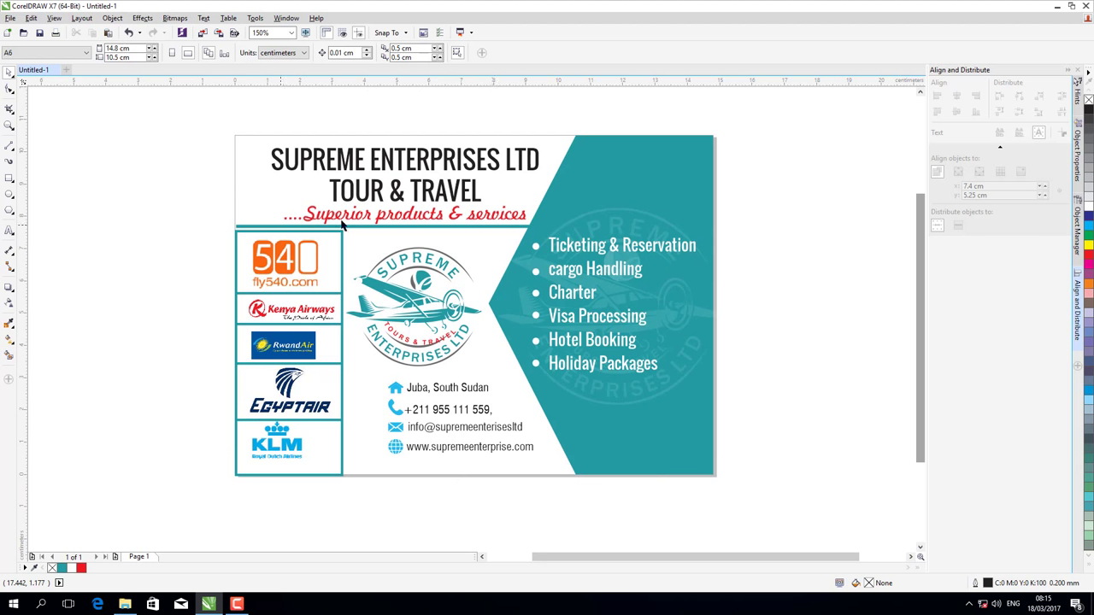
left_click(417, 225)
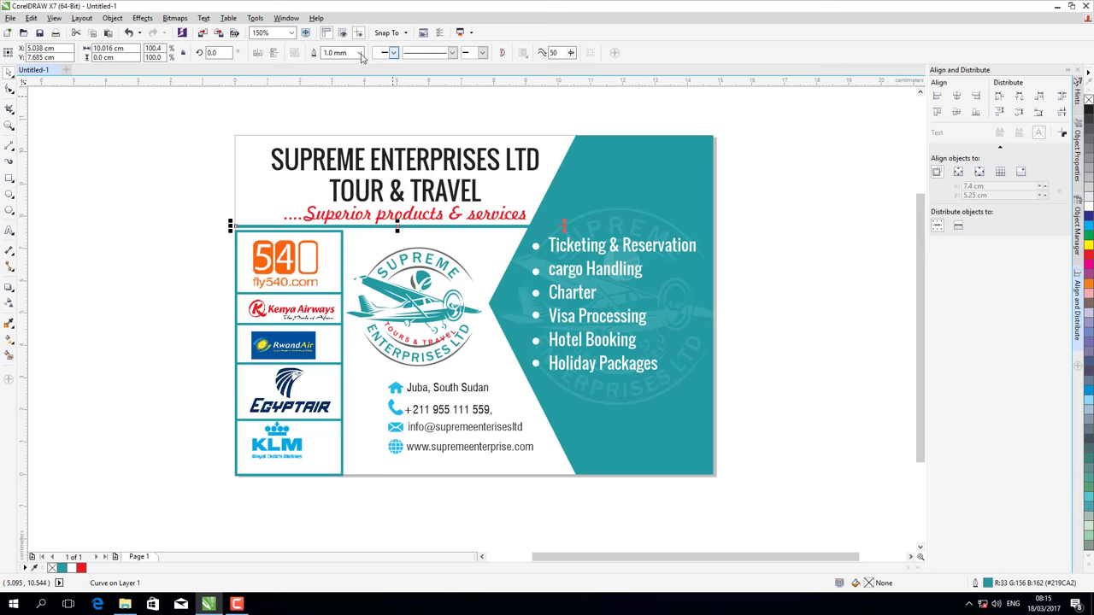